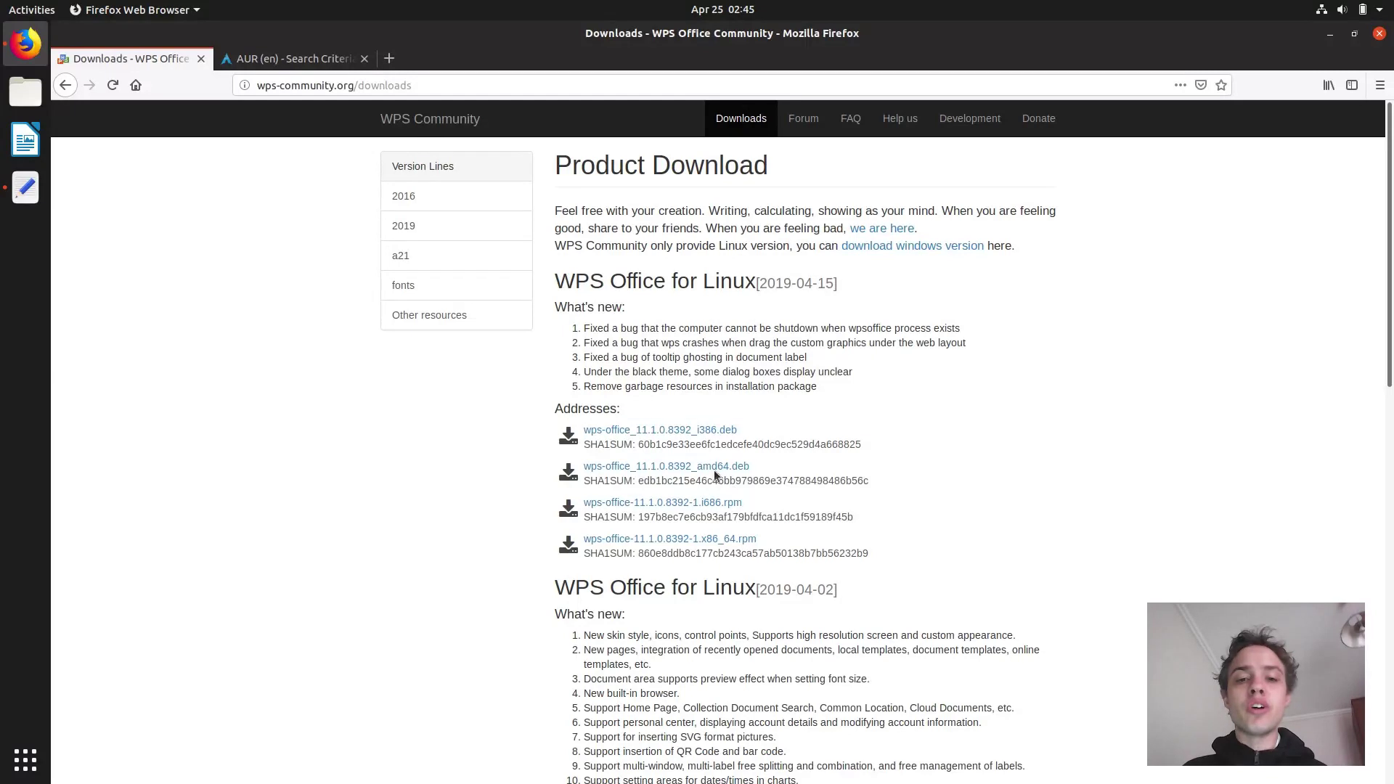
Save the wps-office_11.1.0.8392_amd64.deb package to disk from its Firefox download link.
{"action": "left_click", "coordinate": [708, 466]}
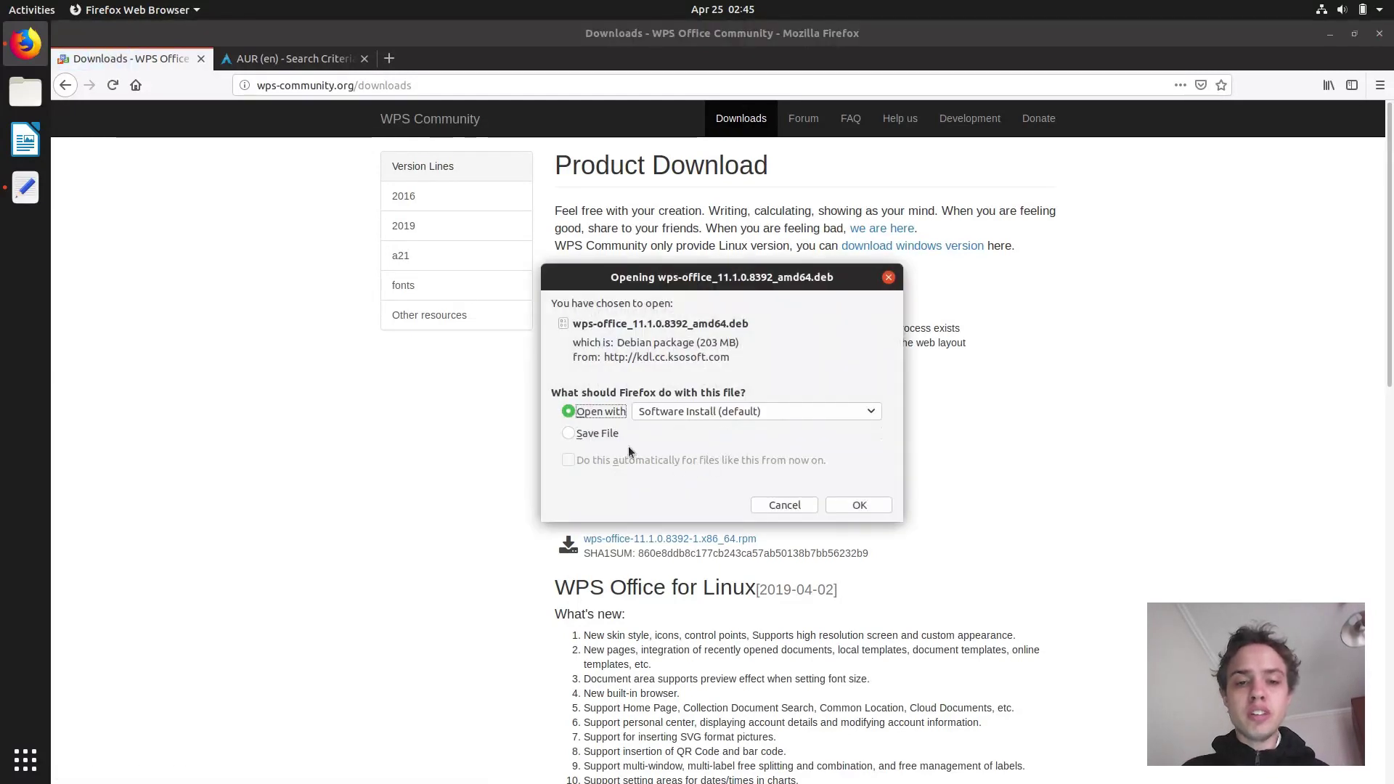
{"action": "left_click", "coordinate": [596, 435]}
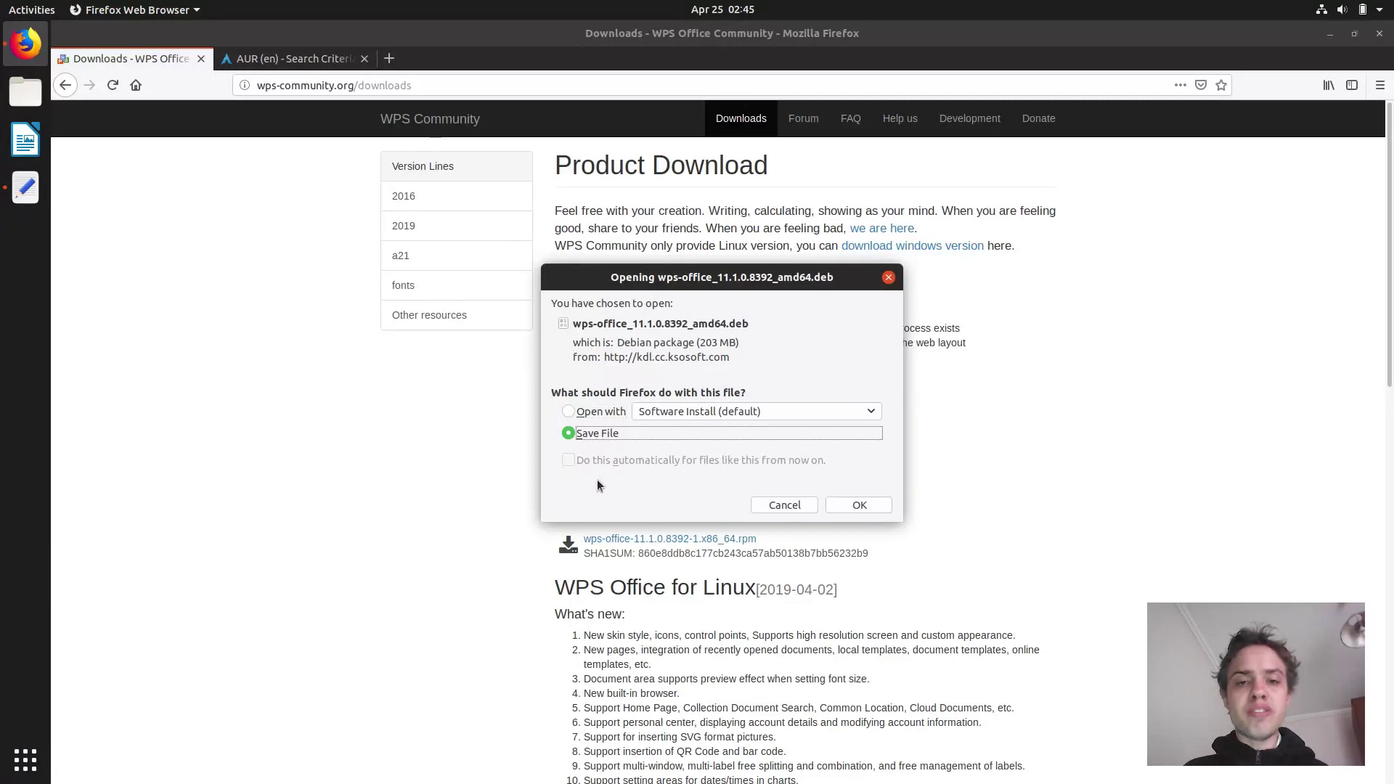
{"action": "left_click", "coordinate": [853, 508]}
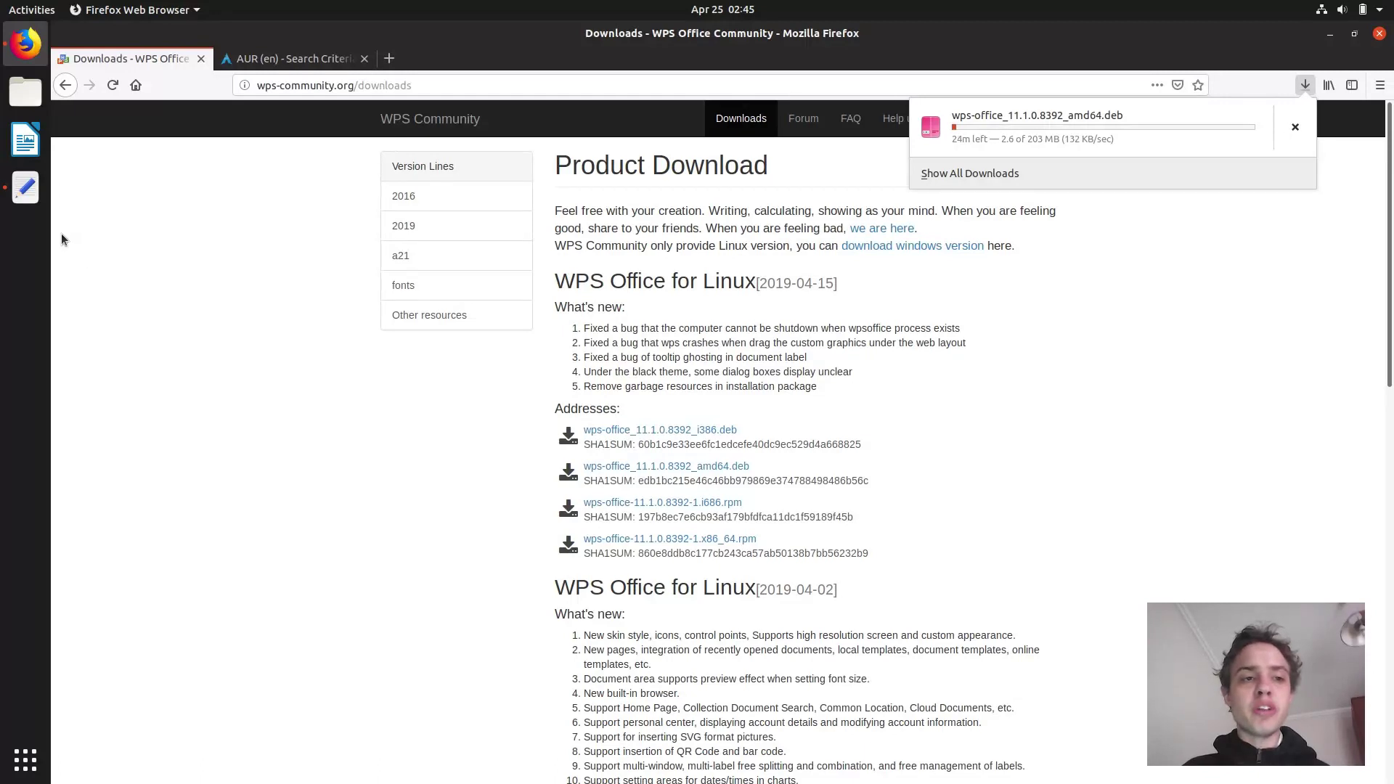
Open a terminal beside the setup notes and copy the 'sudo apt install gdebi' line.
{"action": "left_click", "coordinate": [29, 206]}
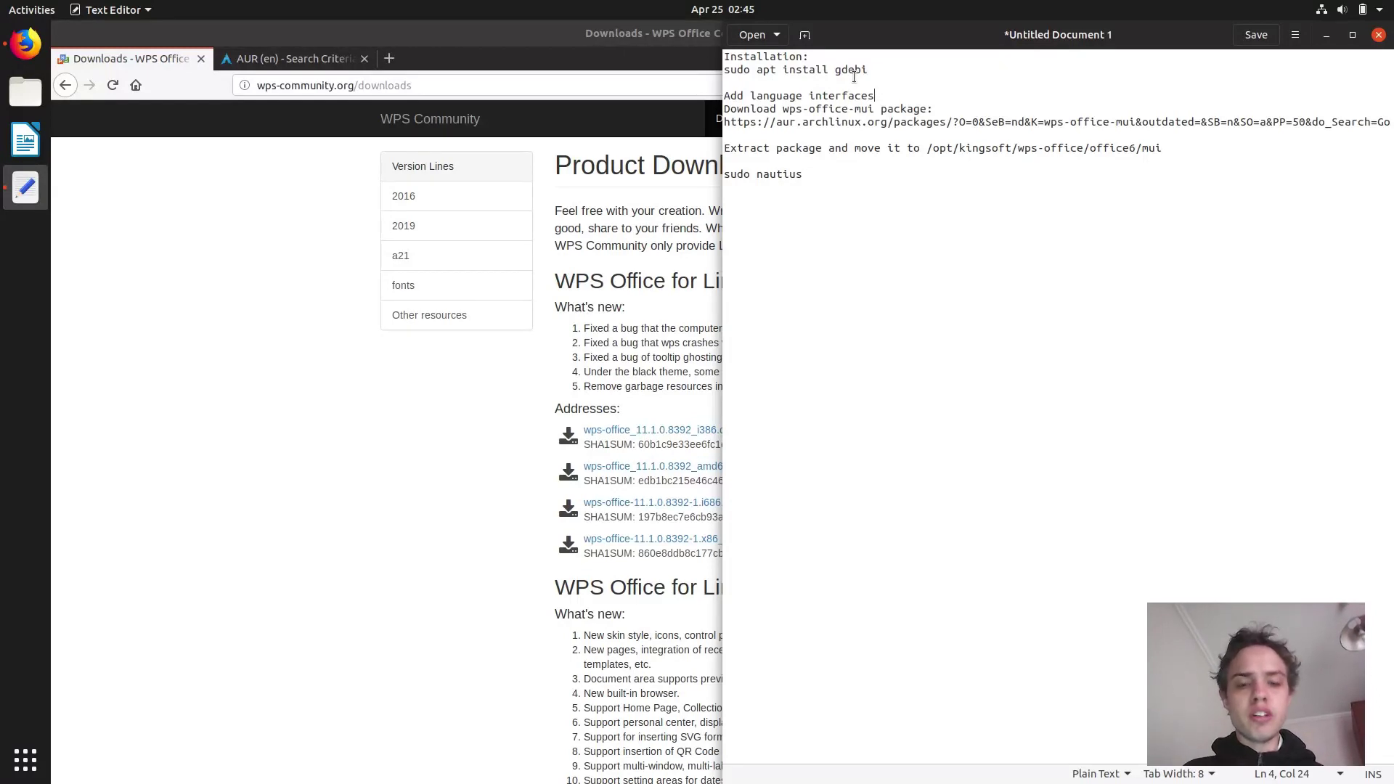
{"action": "key", "text": "ctrl+alt+t"}
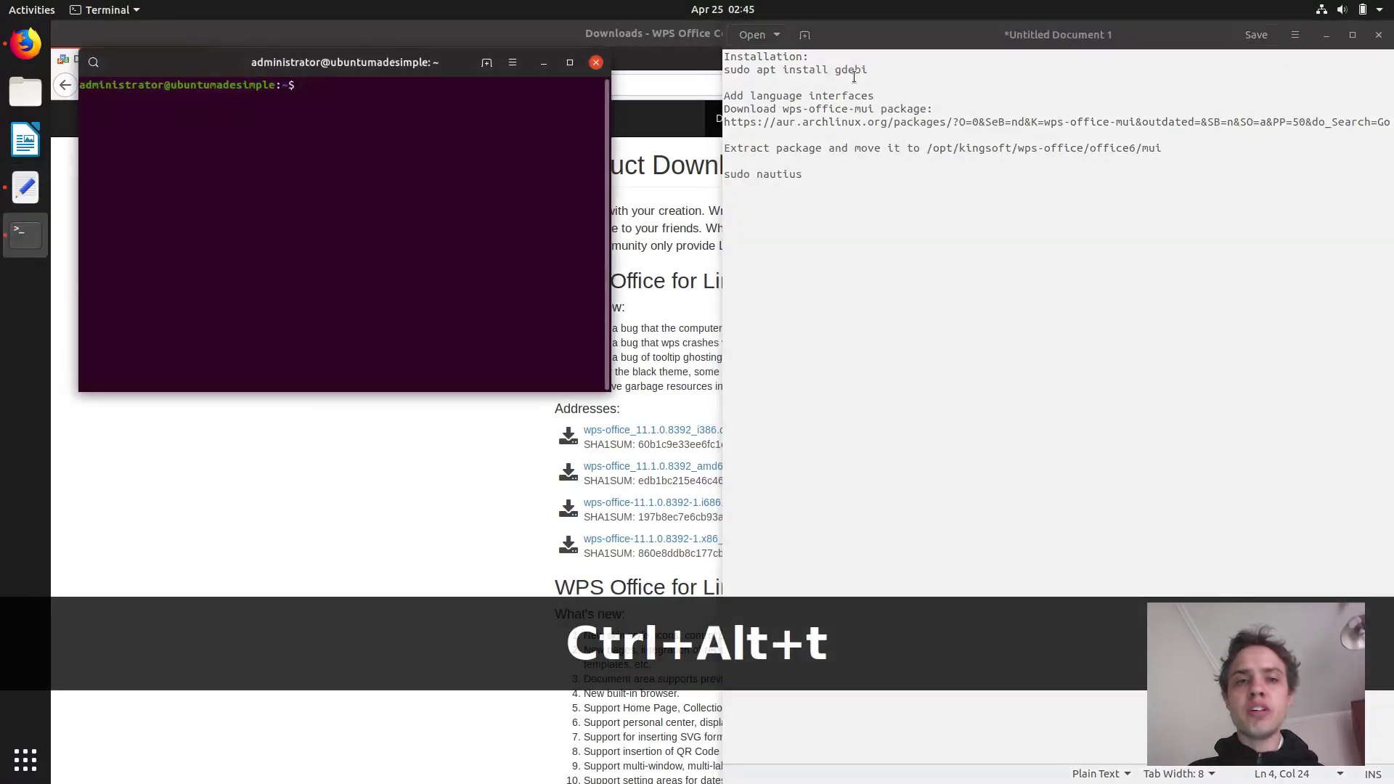
{"action": "left_click_drag", "start_coordinate": [402, 57], "coordinate": [1, 70]}
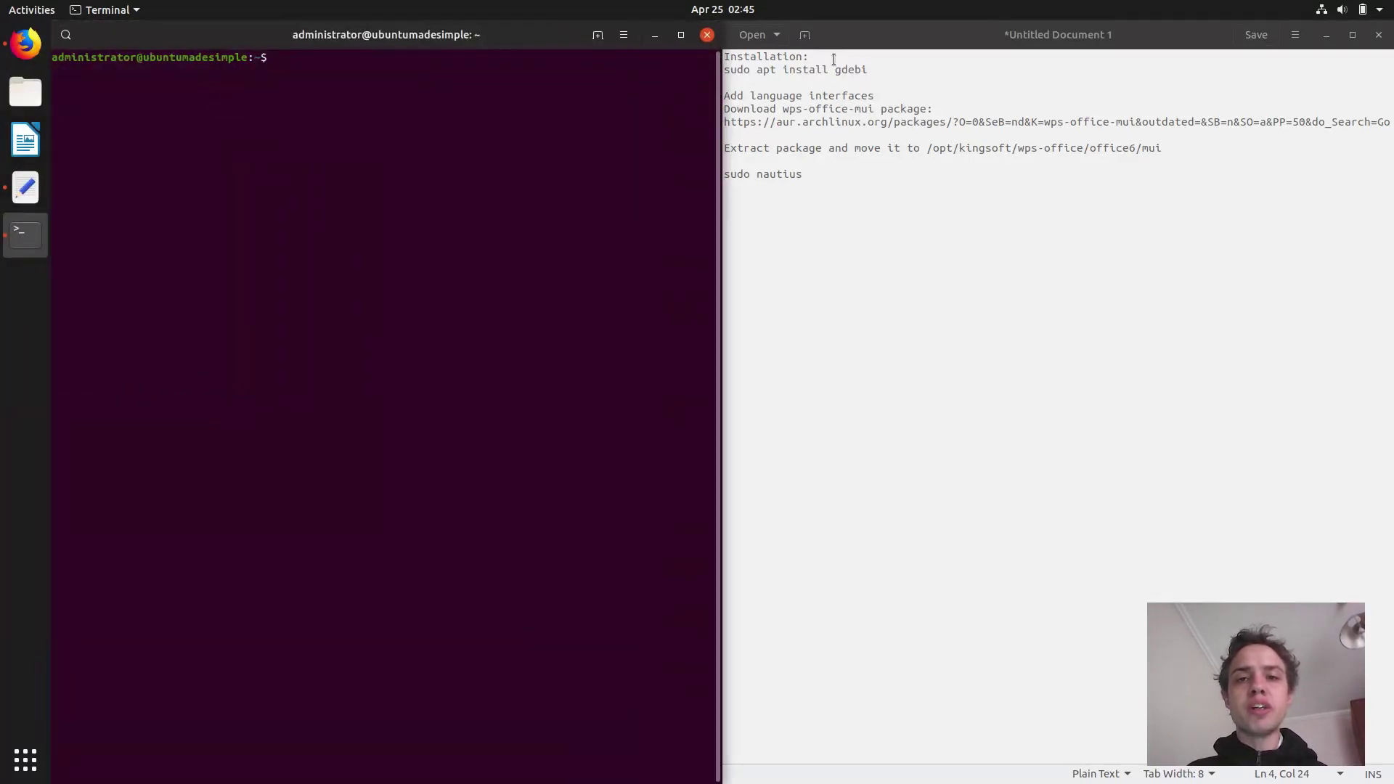
{"action": "left_click_drag", "start_coordinate": [870, 80], "coordinate": [722, 70]}
{"action": "right_click", "coordinate": [744, 72]}
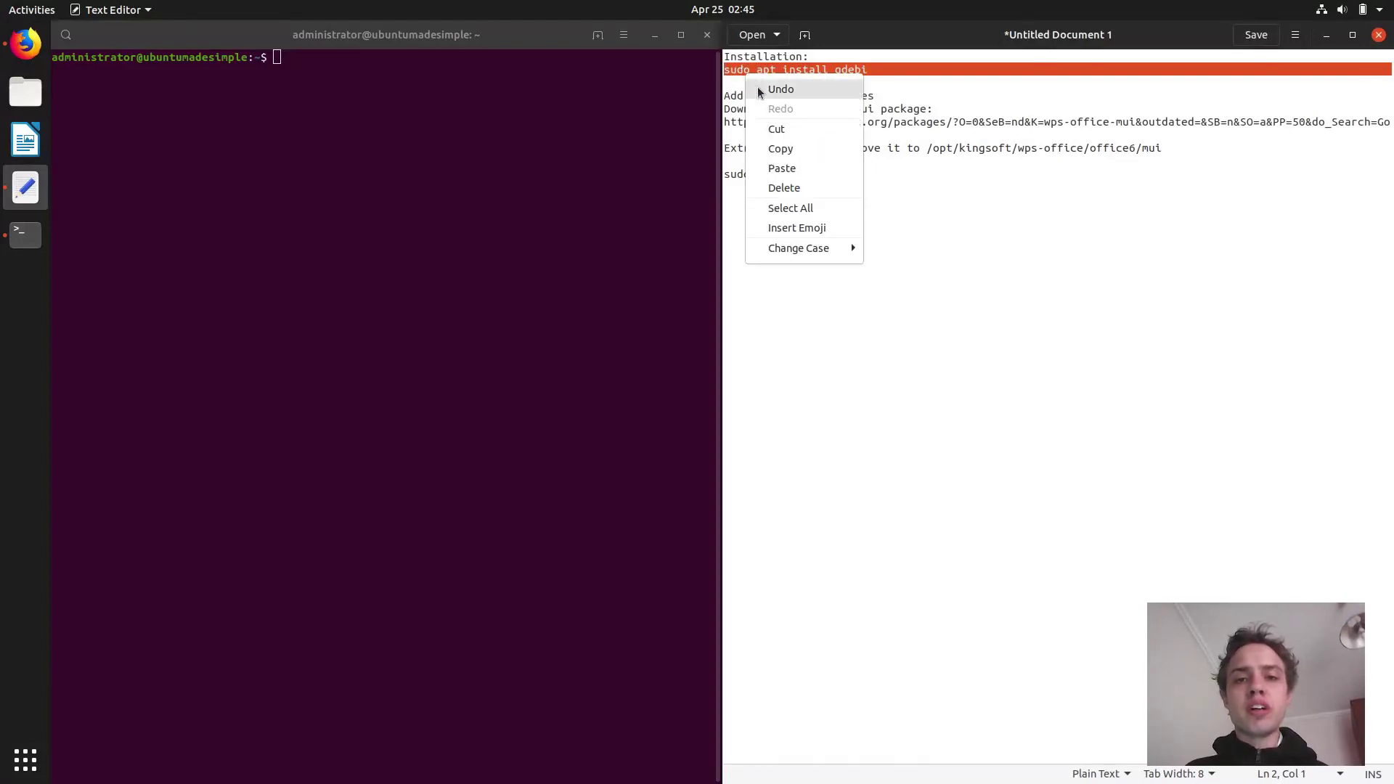
{"action": "left_click", "coordinate": [794, 147]}
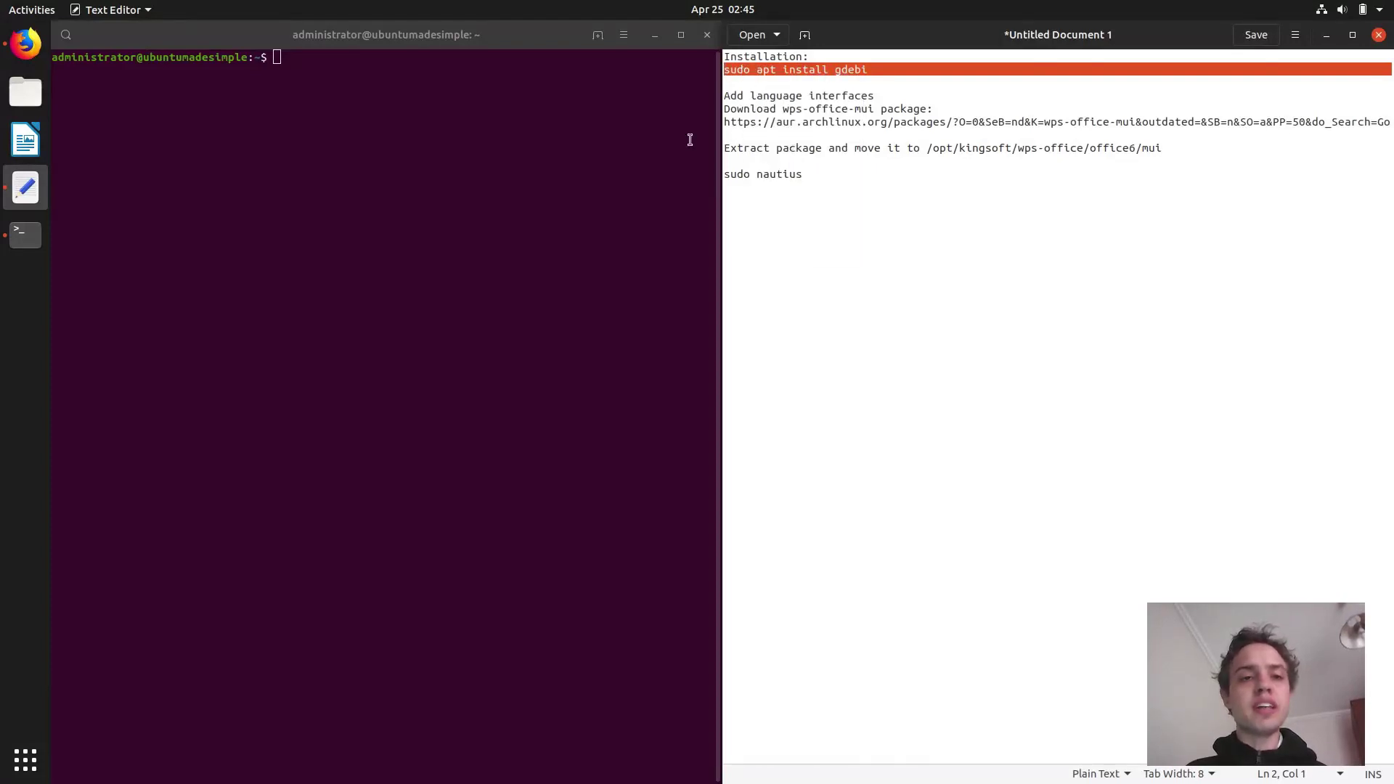
Run 'sudo apt install gdebi' in the terminal with the admin password, confirming the extra packages.
{"action": "left_click", "coordinate": [520, 93]}
{"action": "right_click", "coordinate": [520, 93]}
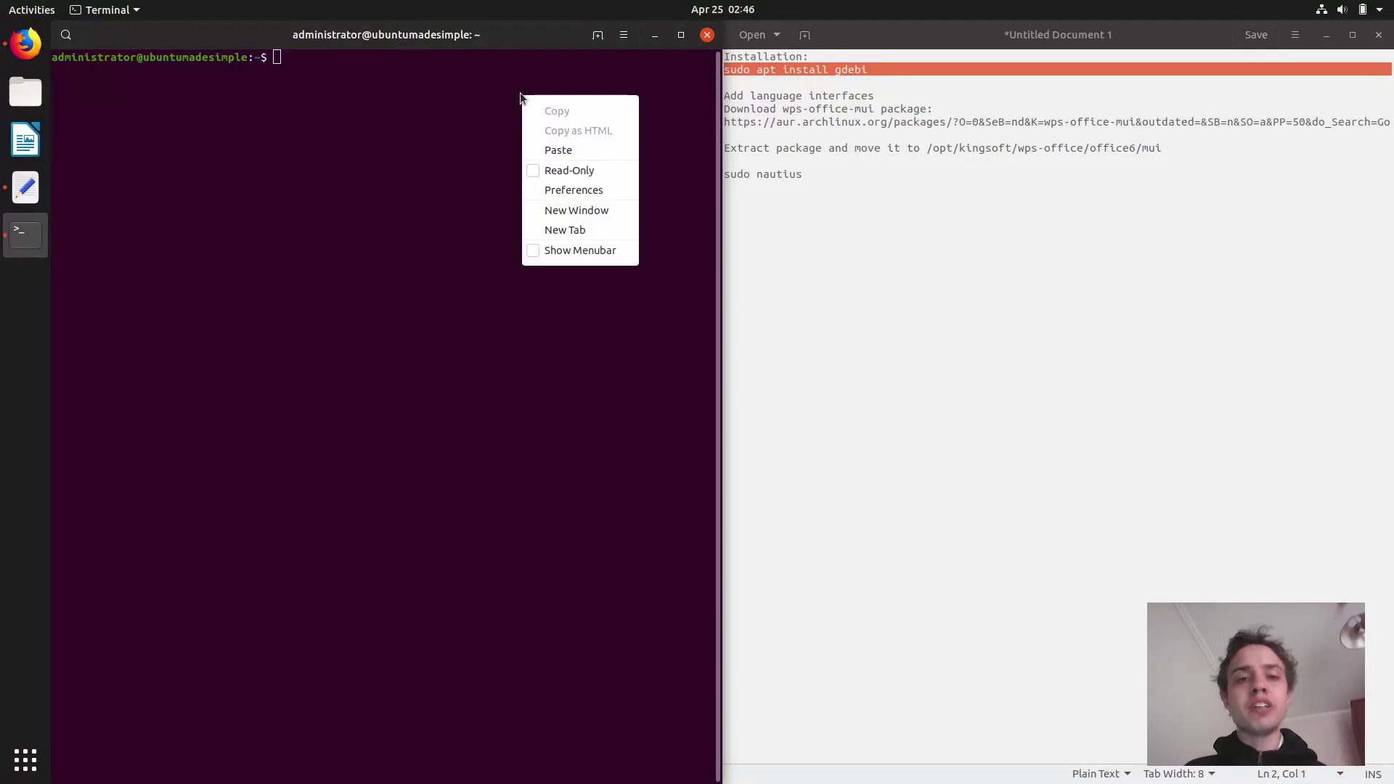
{"action": "left_click", "coordinate": [556, 149]}
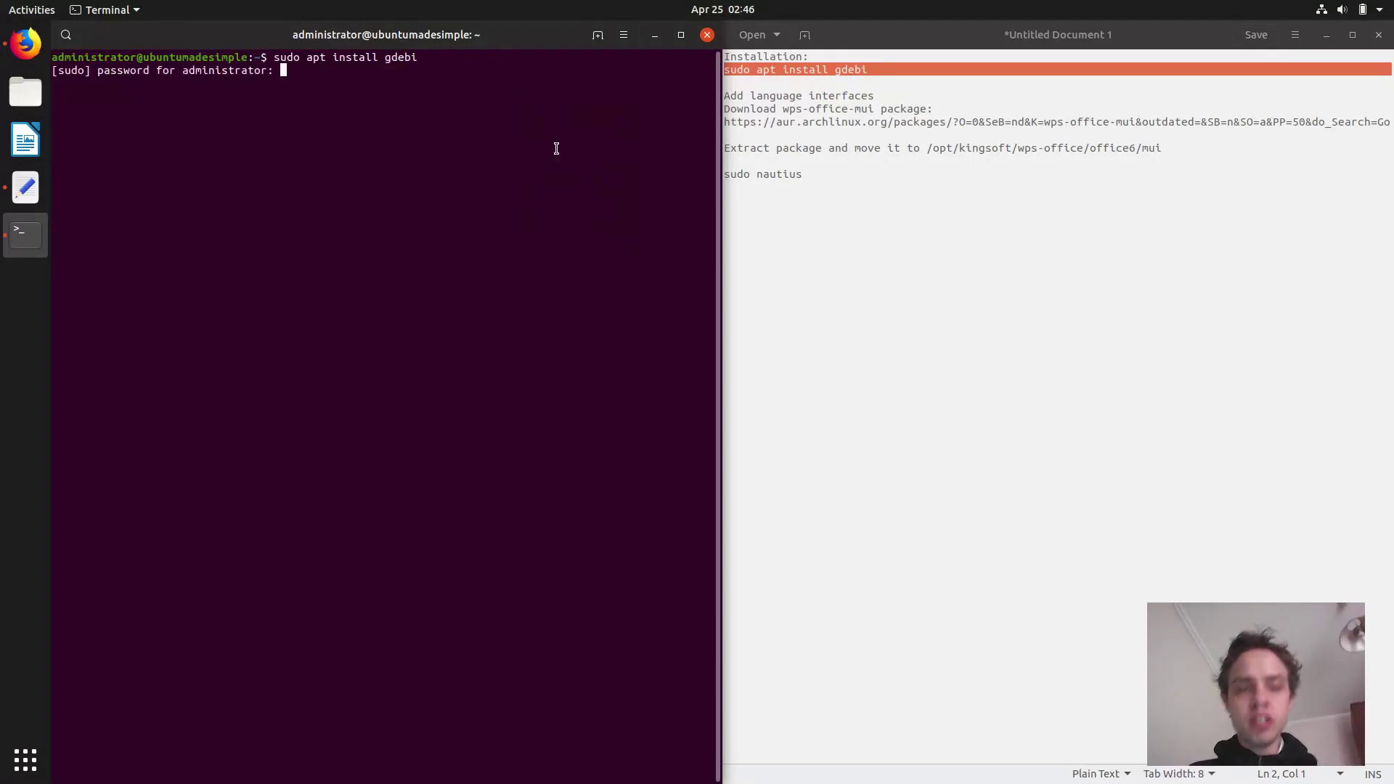
{"action": "key", "text": "Return"}
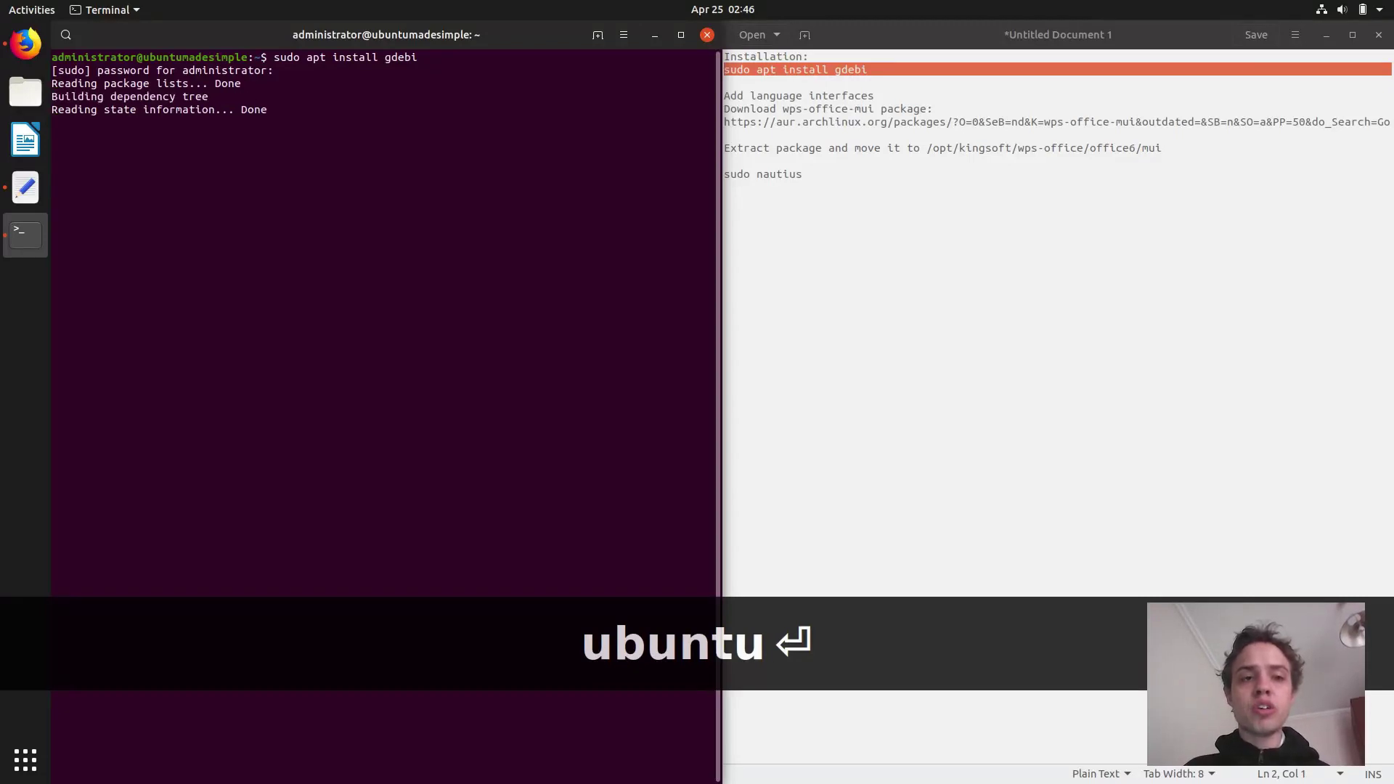
{"action": "key", "text": "Return"}
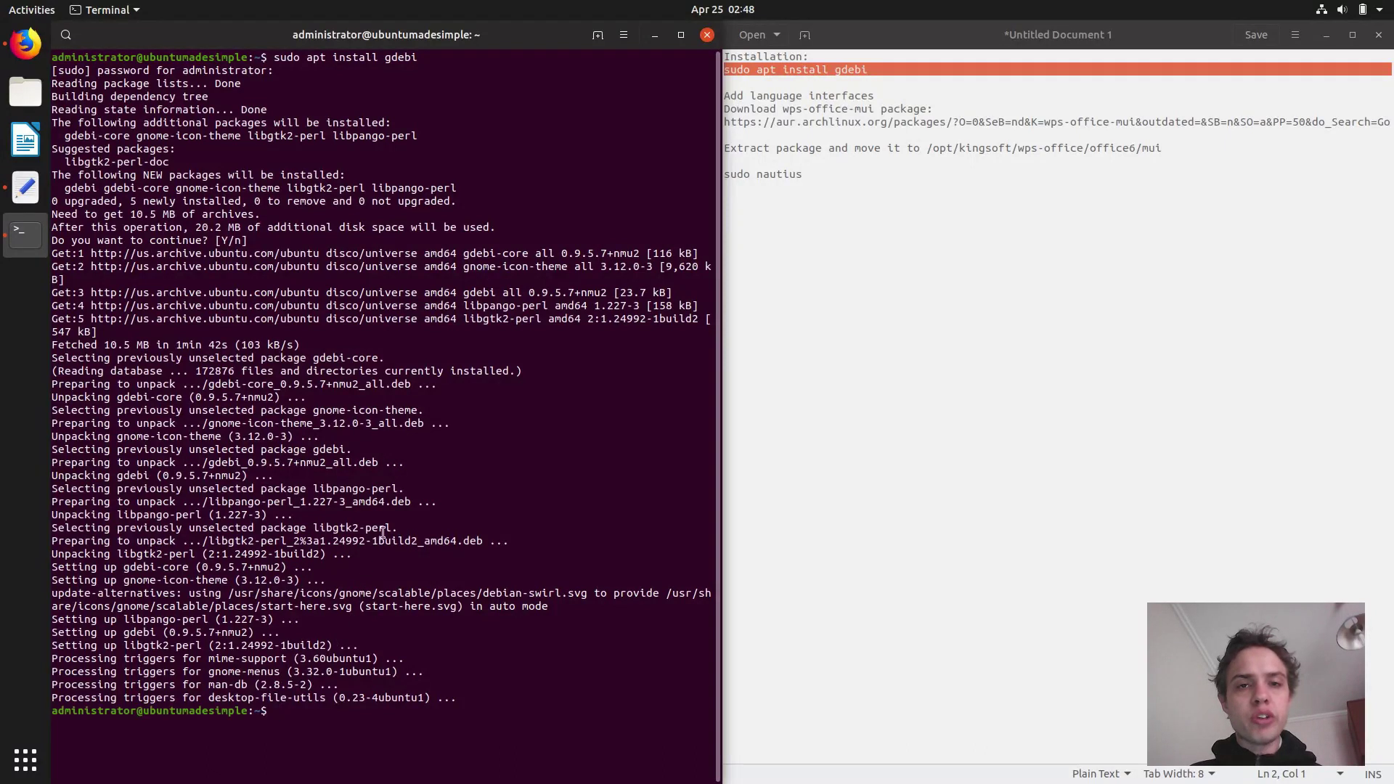
Close the terminal, check the WPS download progress, and switch to the AUR wps-office-mui results.
{"action": "left_click", "coordinate": [708, 35]}
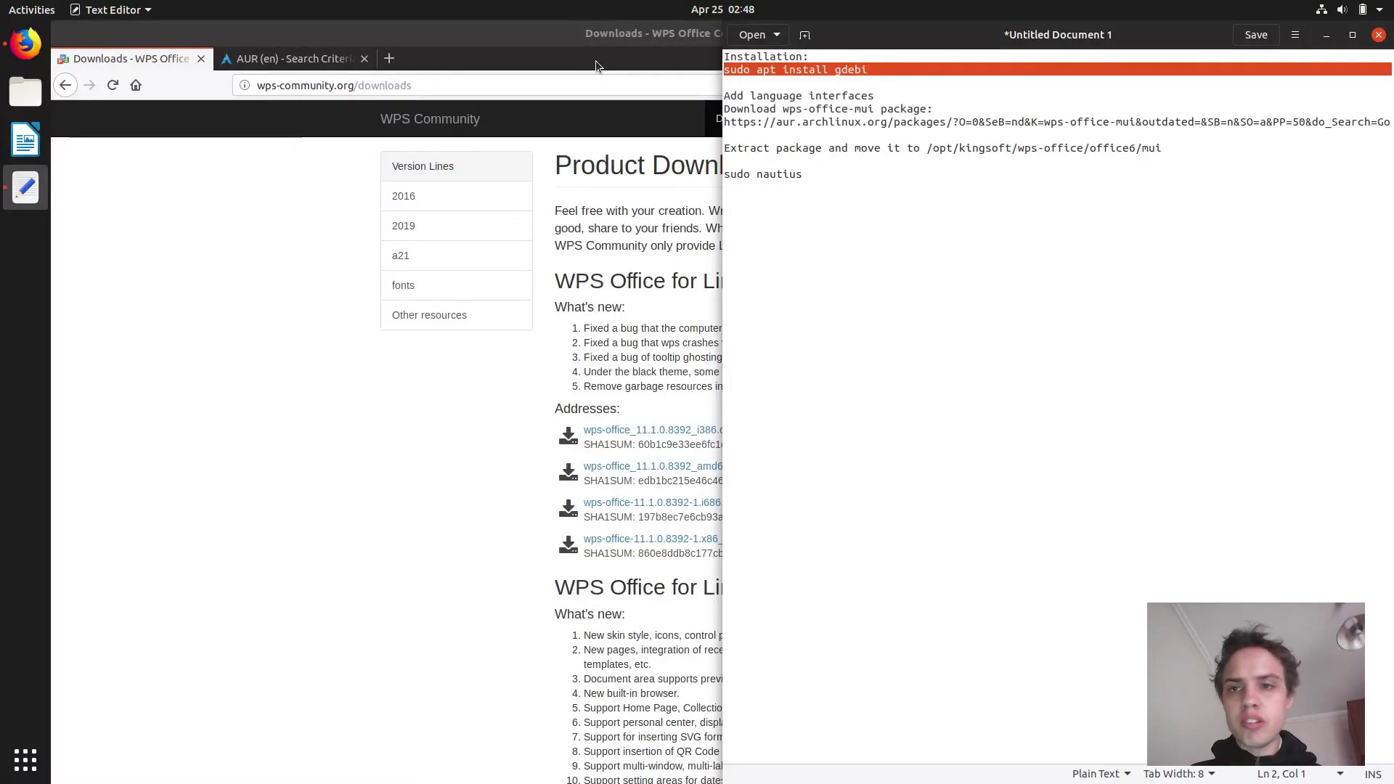
{"action": "left_click", "coordinate": [595, 59]}
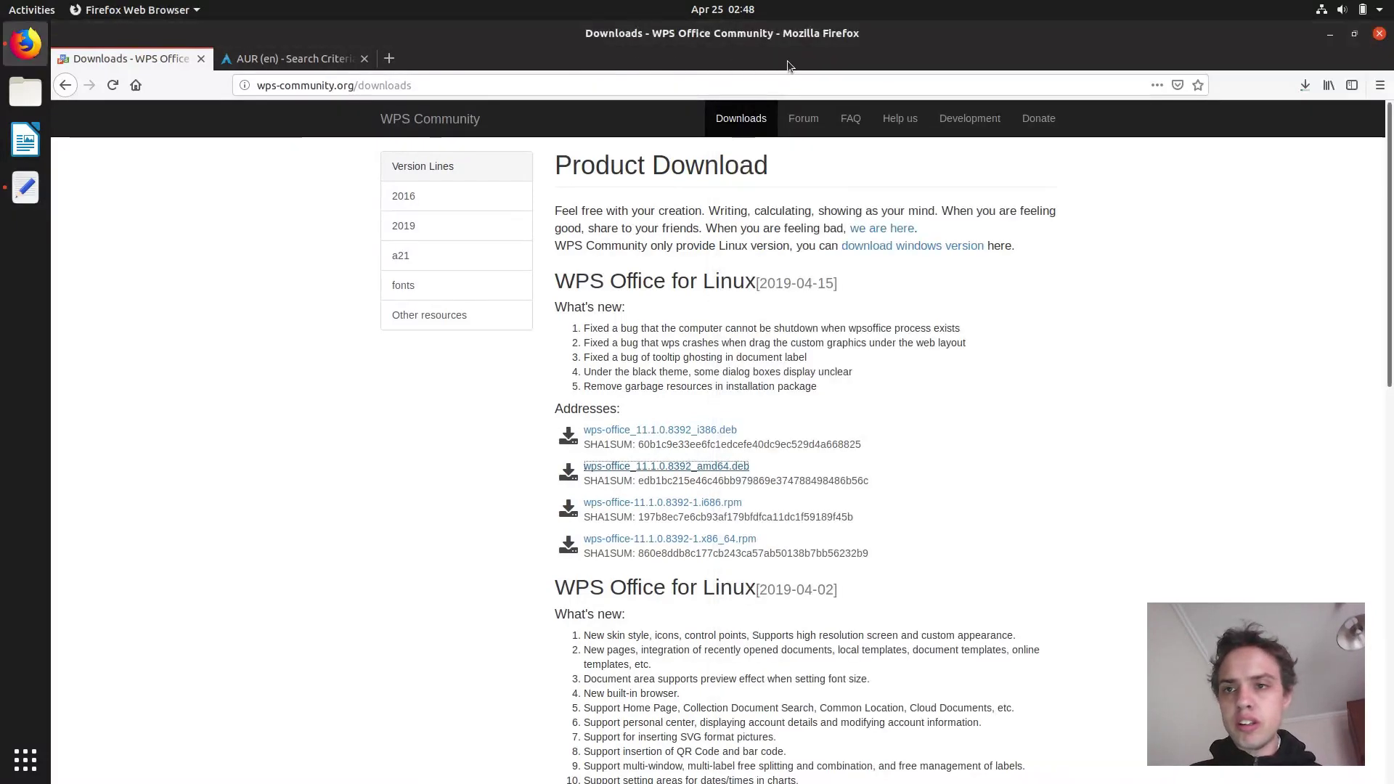
{"action": "left_click", "coordinate": [1303, 86]}
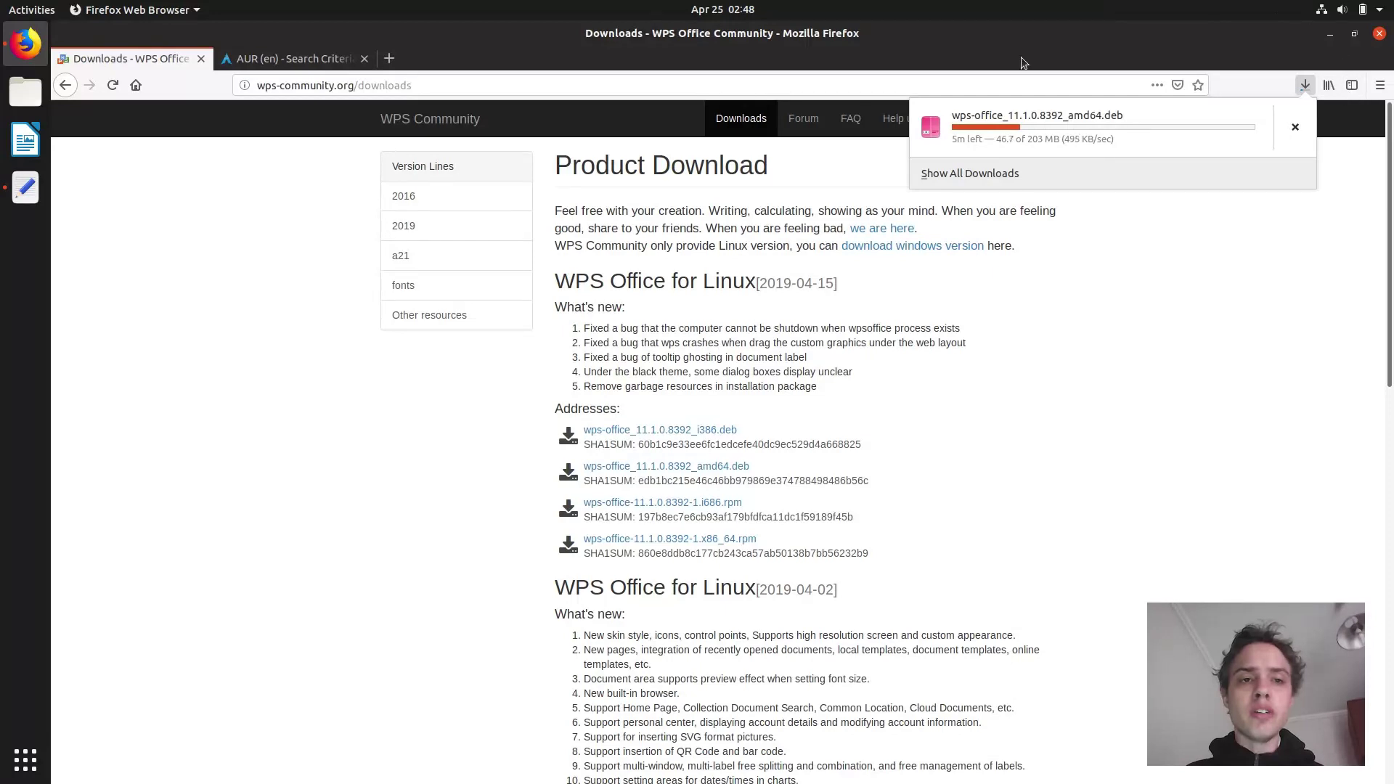
{"action": "left_click", "coordinate": [305, 58]}
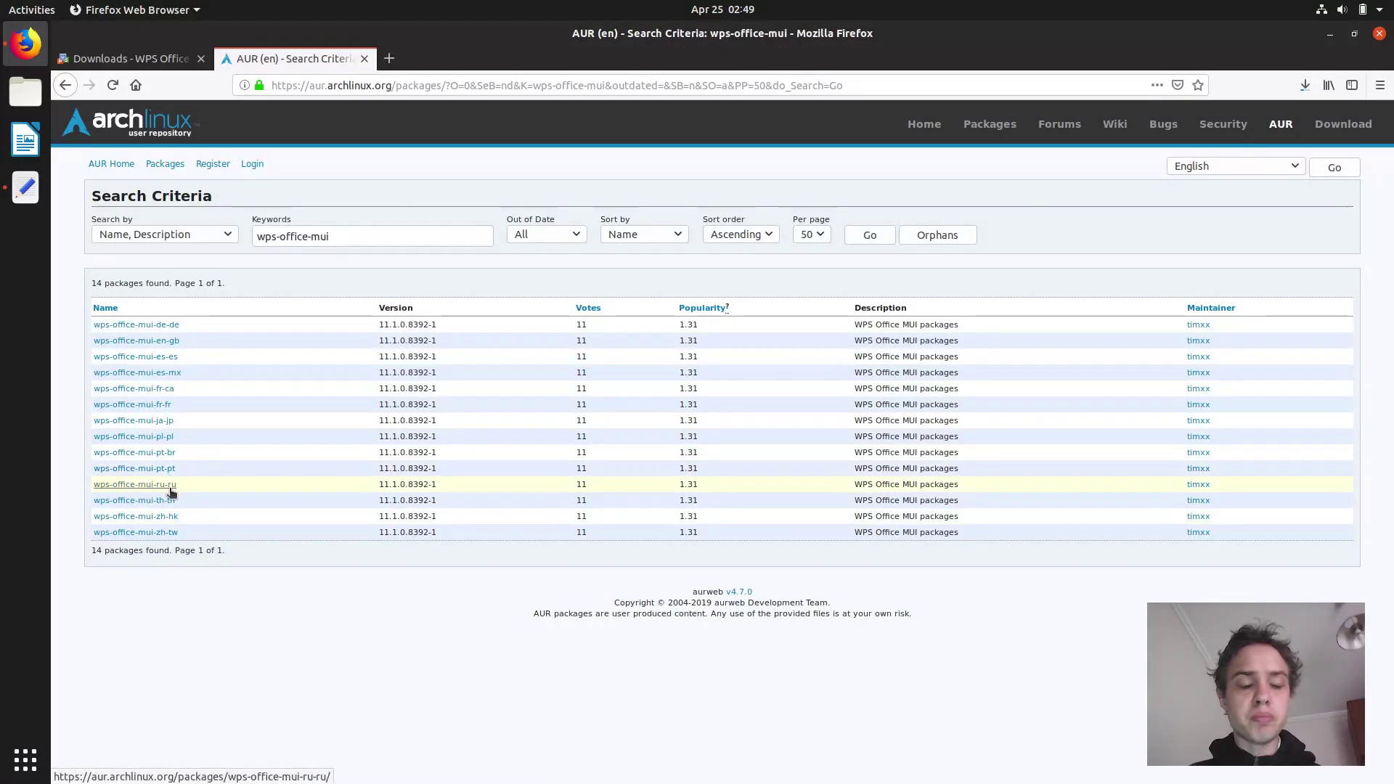
Open the wps-office-mui-ru-ru AUR page and save the 2.2 MB ru_RU.7z archive to disk.
{"action": "left_click", "coordinate": [171, 492]}
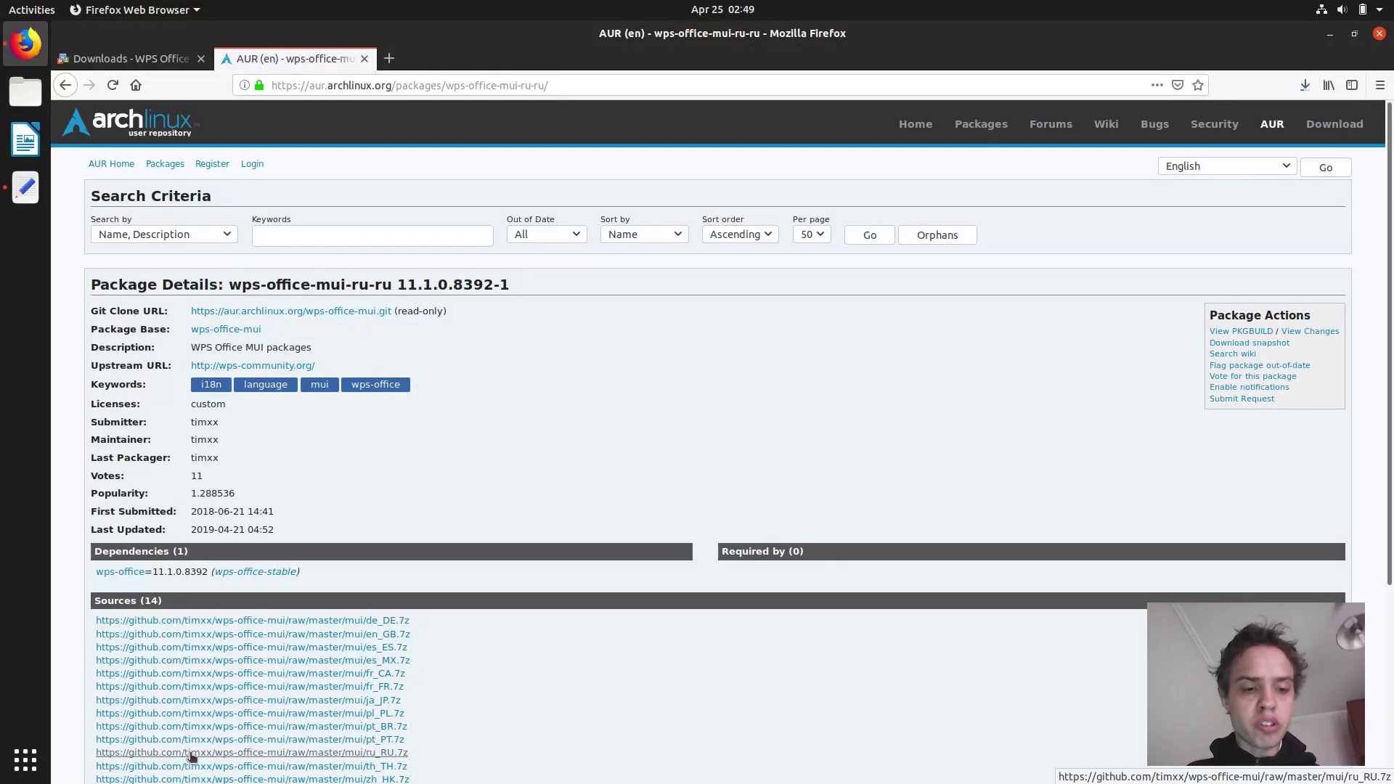
{"action": "left_click", "coordinate": [192, 754]}
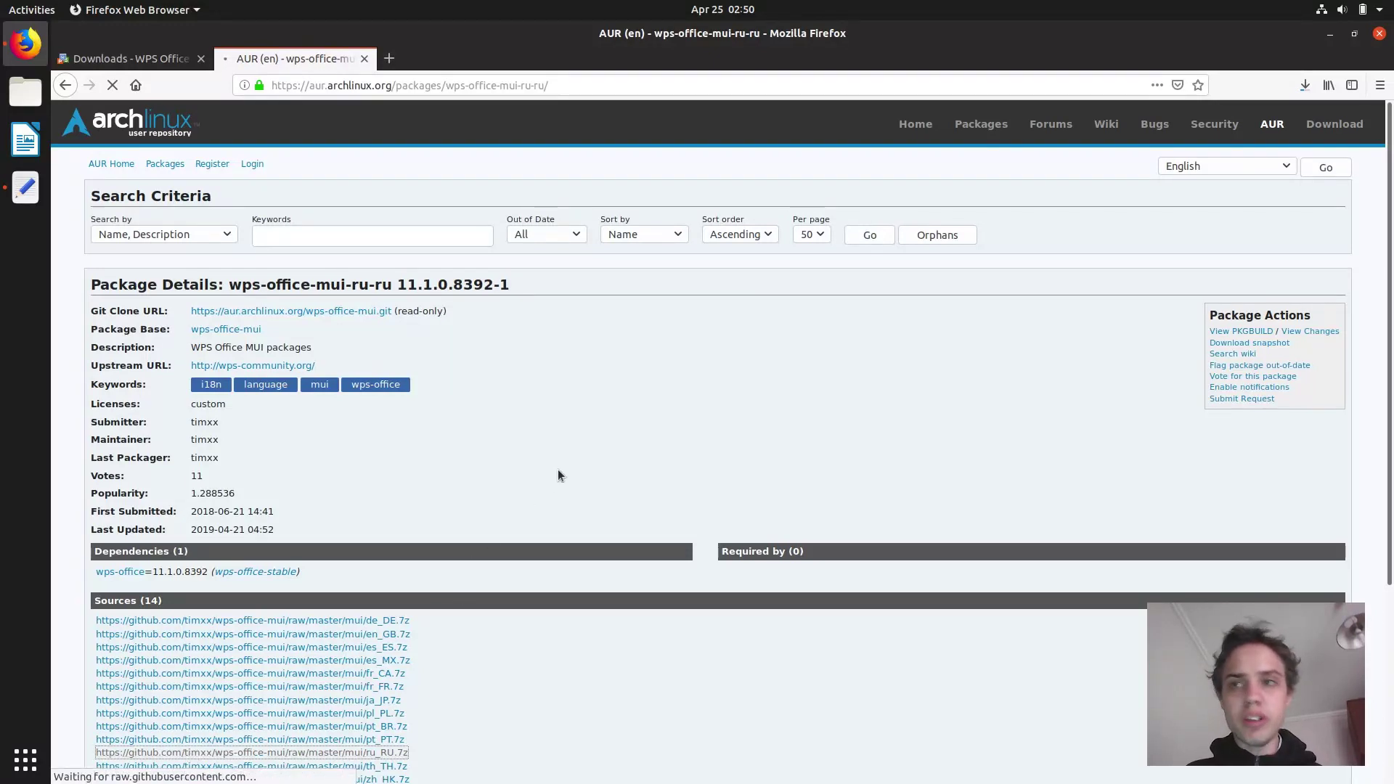
{"action": "left_click", "coordinate": [1305, 85]}
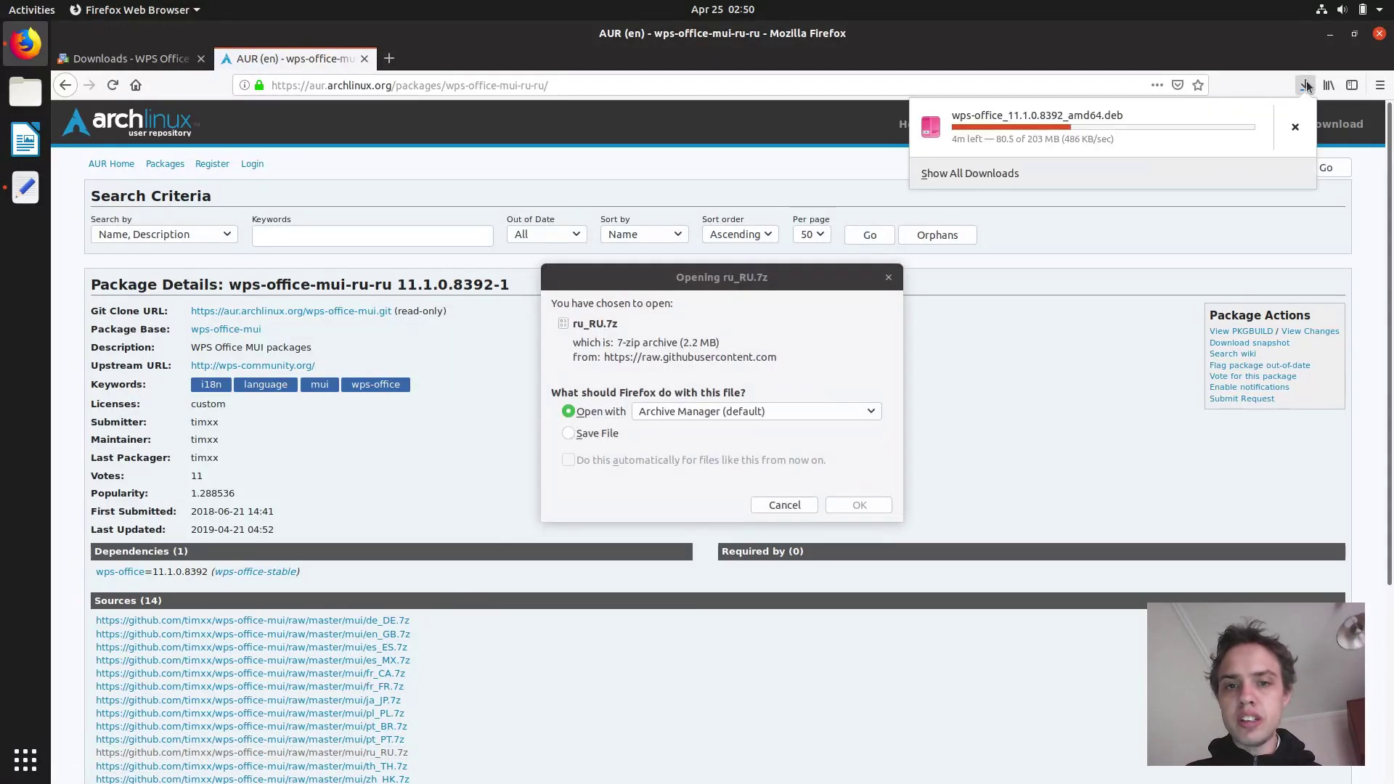
{"action": "left_click", "coordinate": [600, 433]}
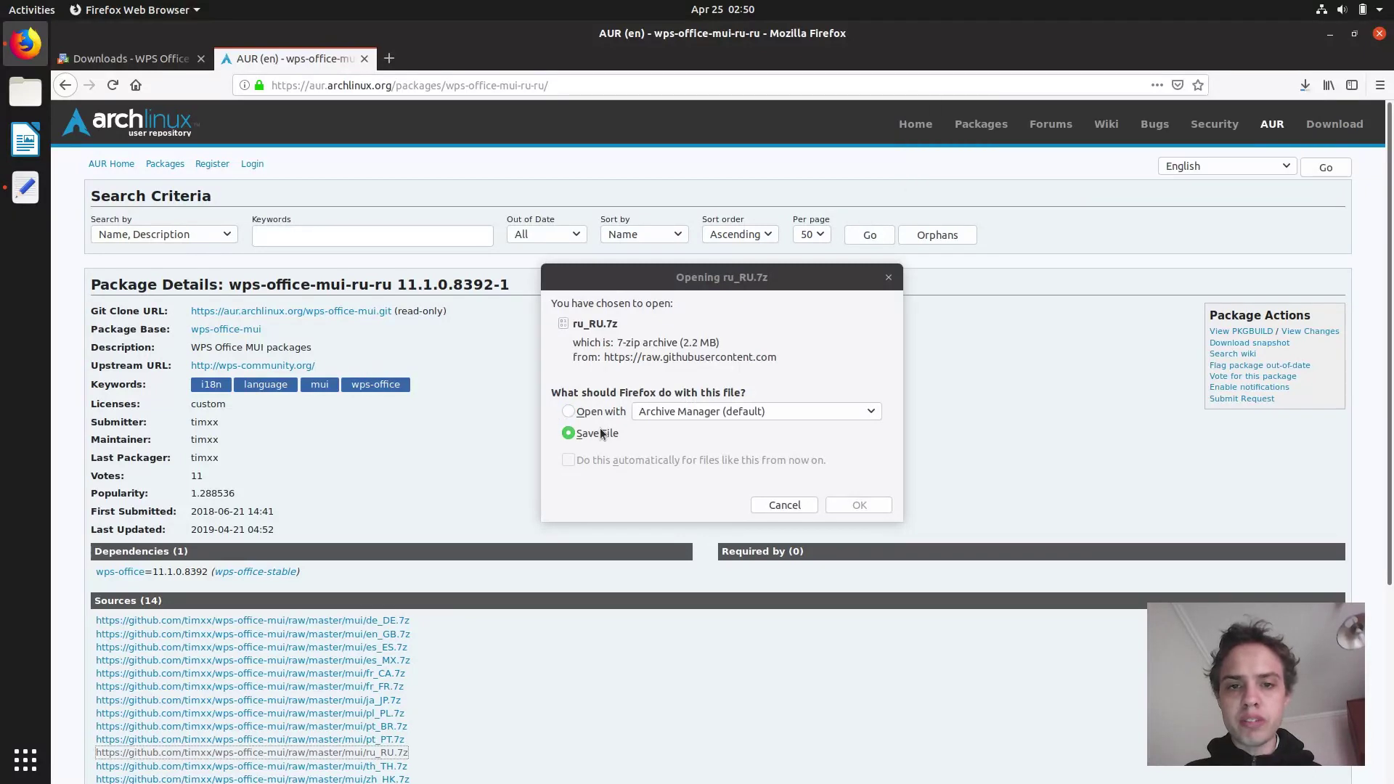
{"action": "left_click", "coordinate": [854, 507]}
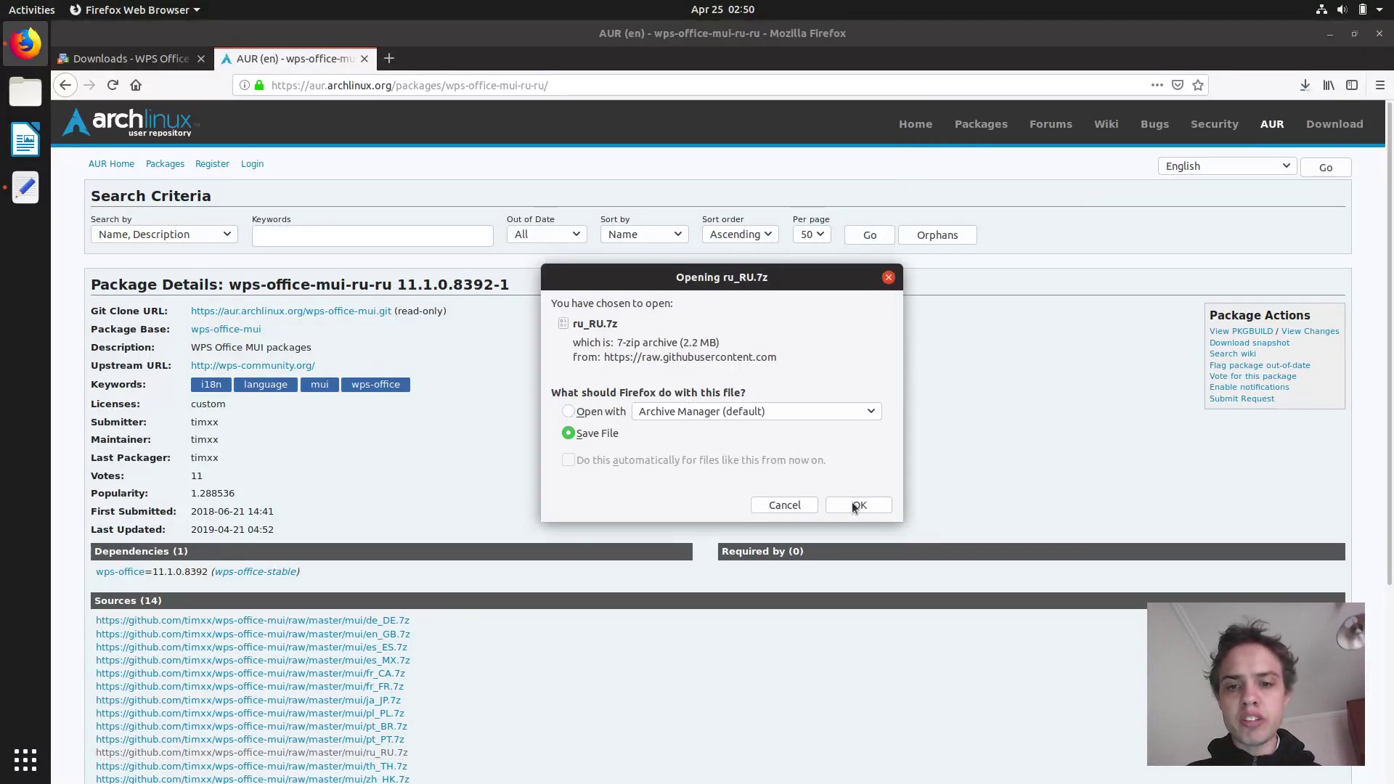
{"action": "left_click", "coordinate": [857, 506]}
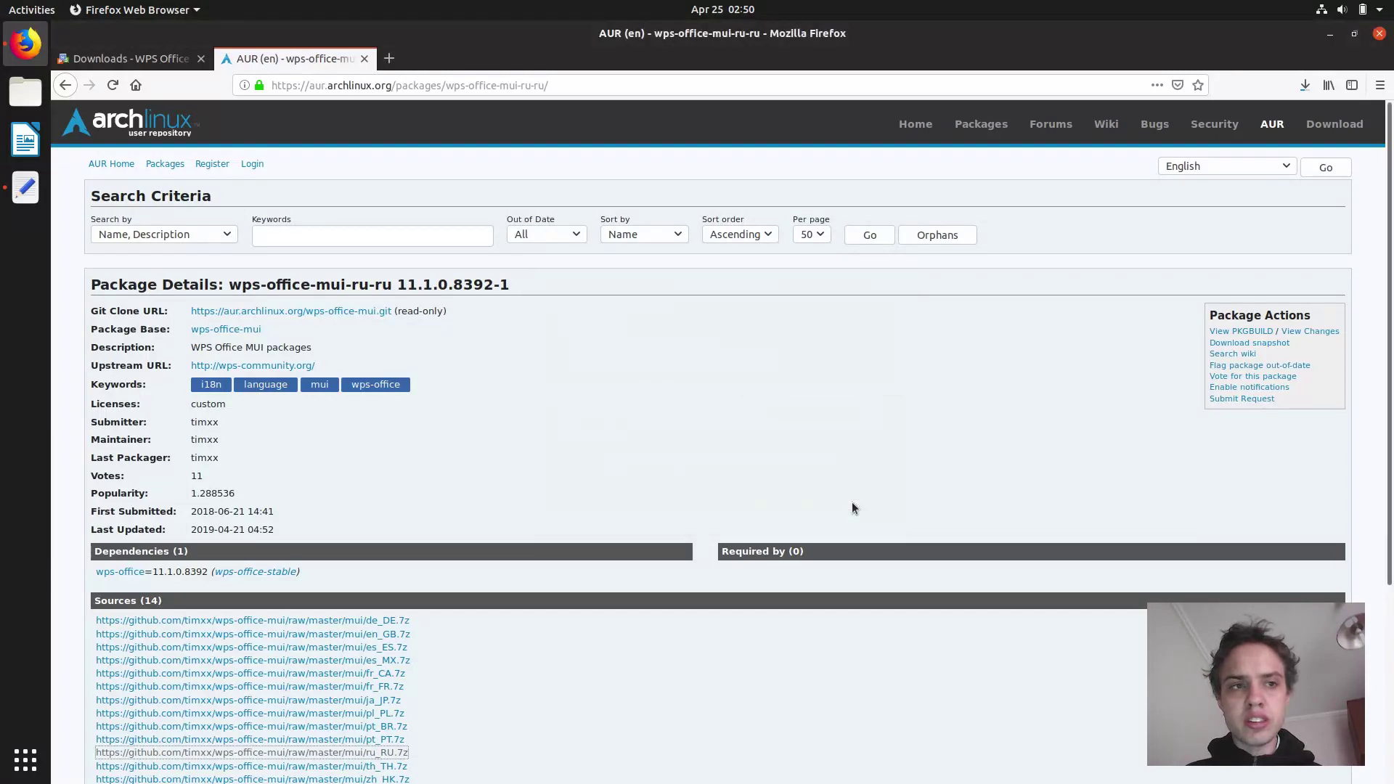
Show Firefox's downloads list with ru_RU.7z finished and the .deb at 174 of 203 MB.
{"action": "left_click", "coordinate": [1304, 89]}
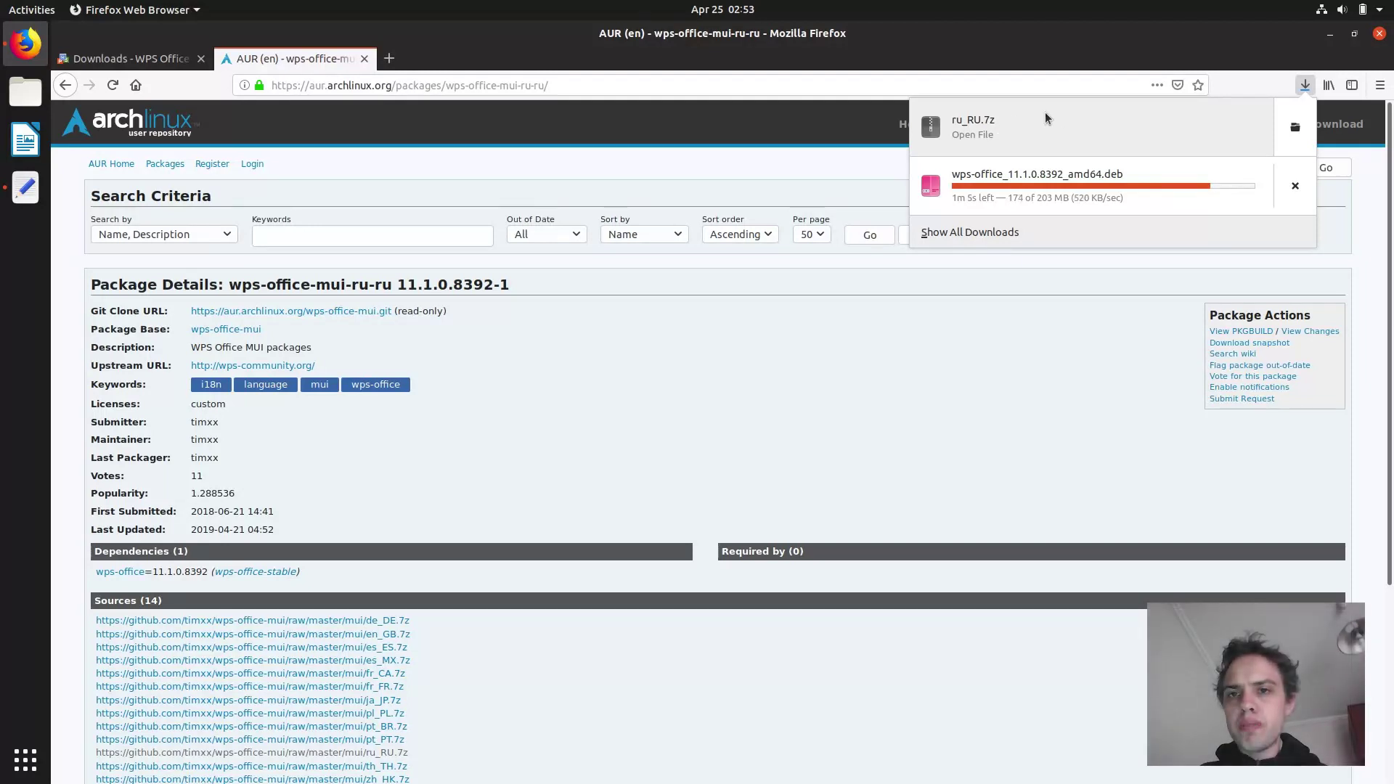
Extract ru_RU.7z into Downloads, then verify the .deb download has completed at 203 MB.
{"action": "left_click", "coordinate": [1295, 129]}
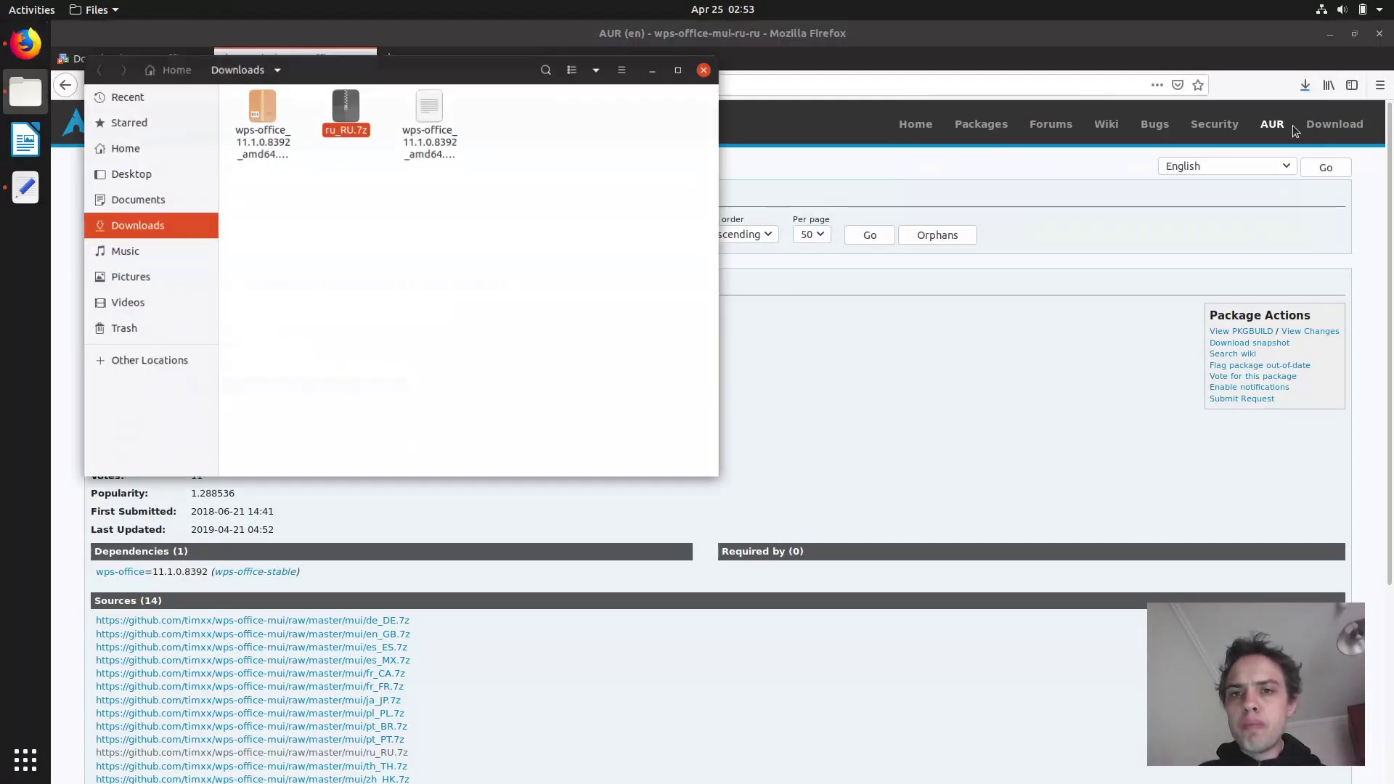
{"action": "right_click", "coordinate": [347, 111]}
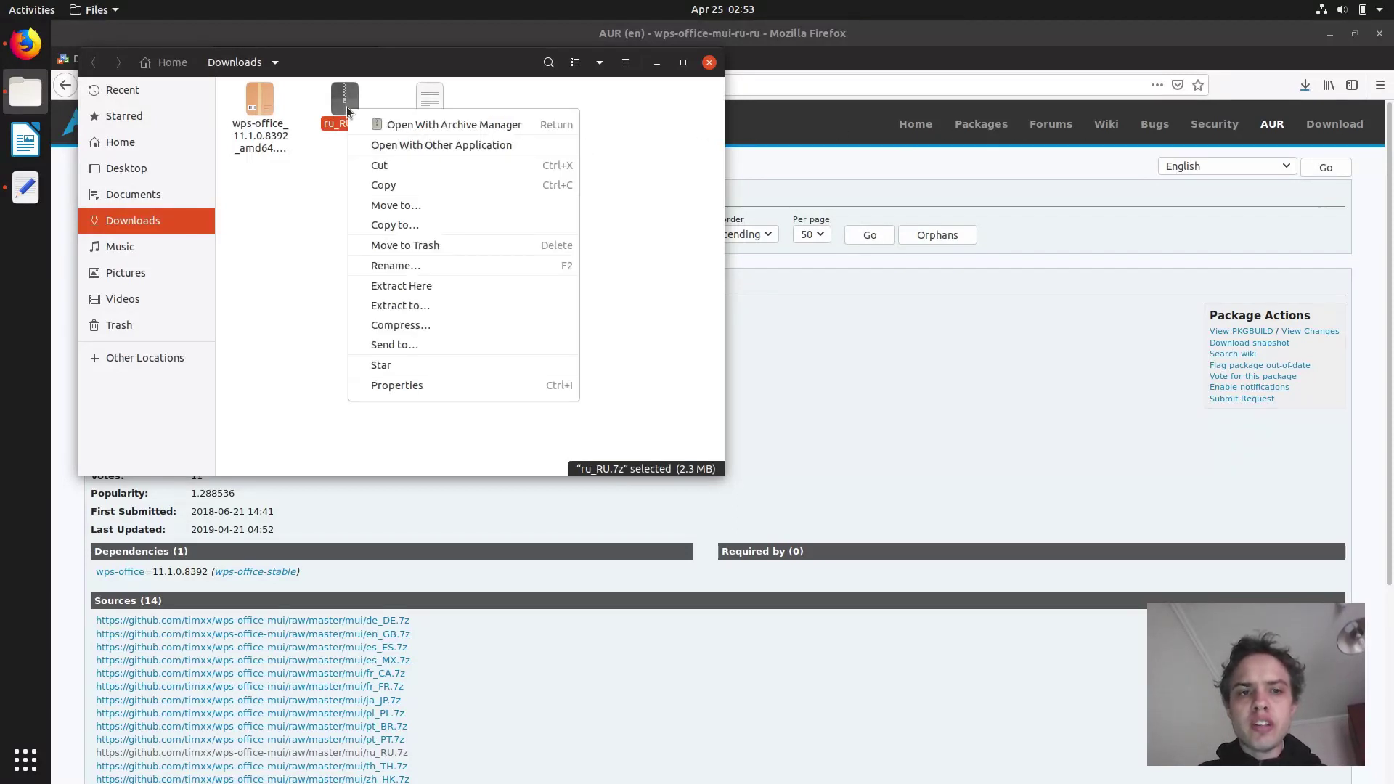
{"action": "left_click", "coordinate": [411, 285]}
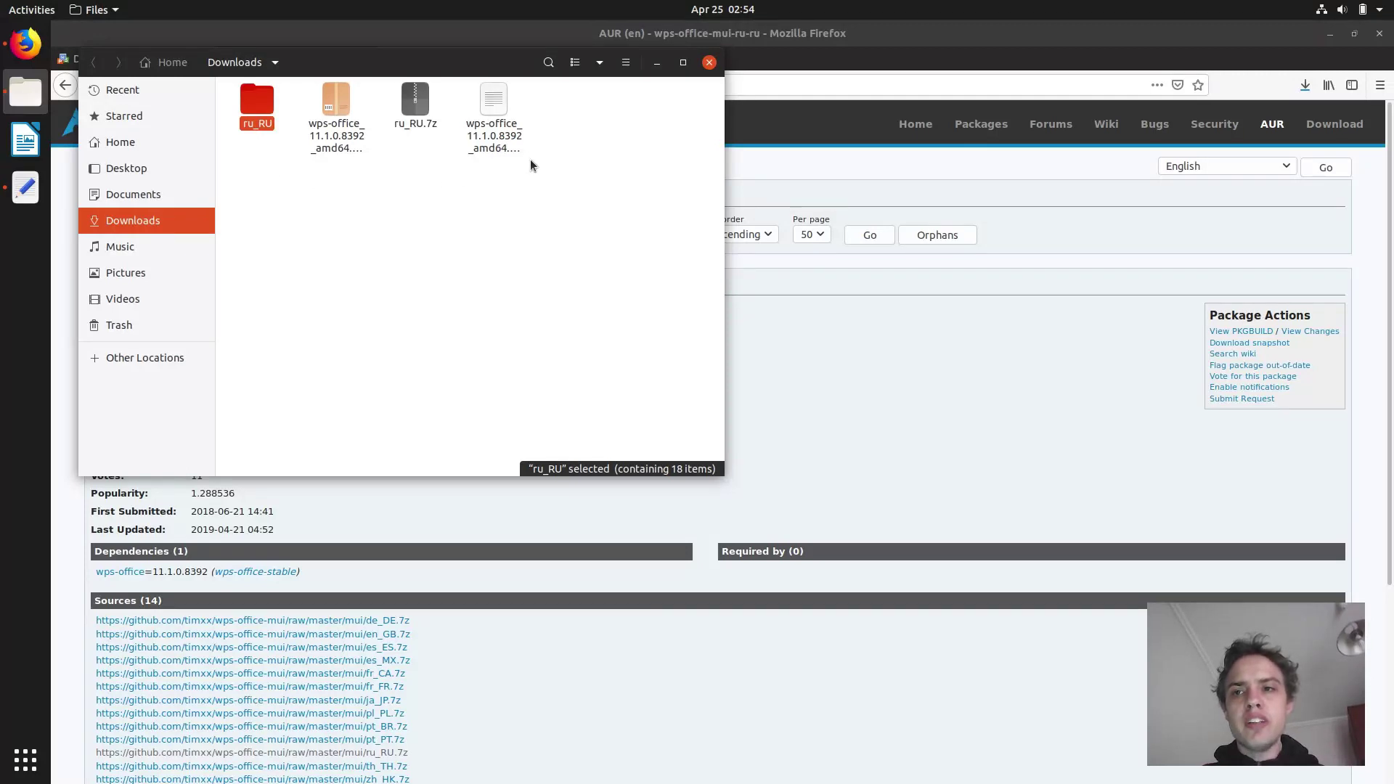
{"action": "left_click", "coordinate": [1306, 85]}
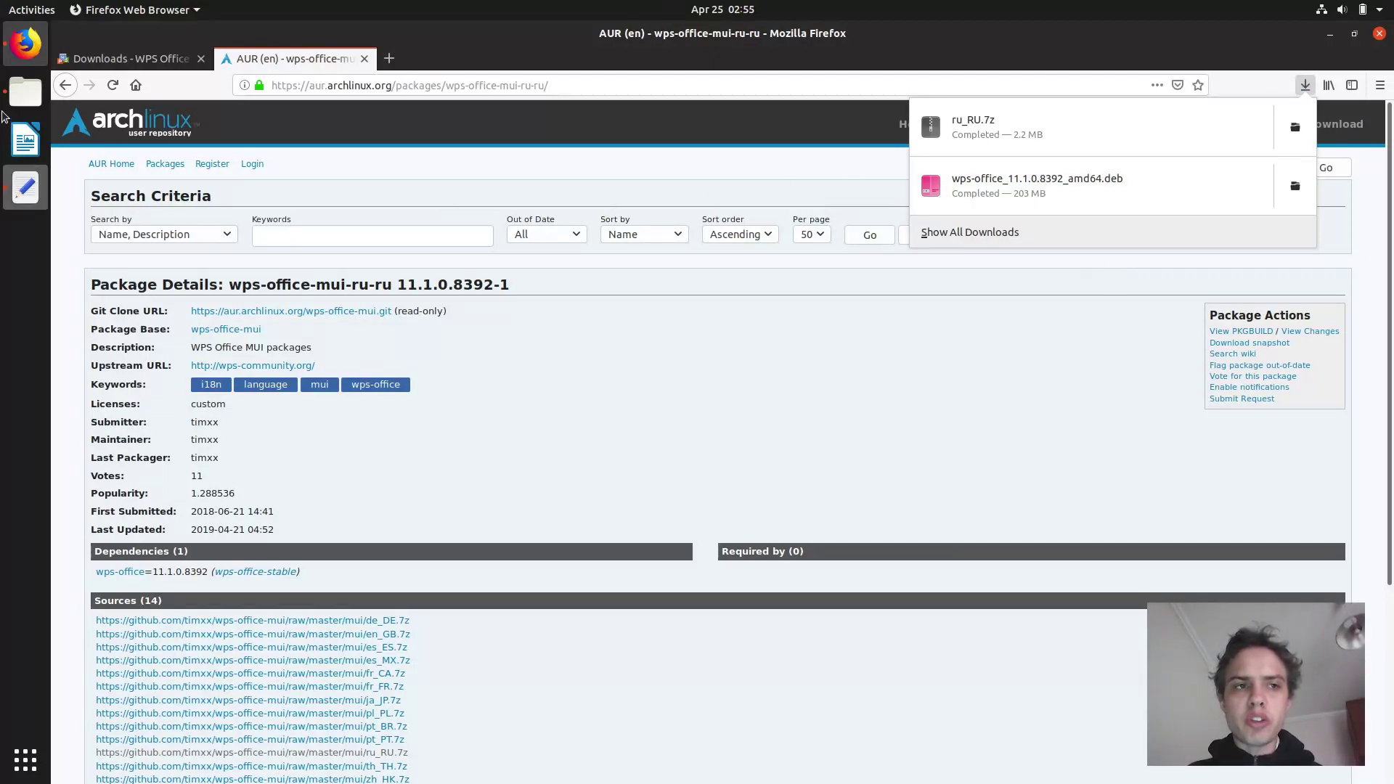
Open wps-office_11.1.0.8392_amd64.deb from the Downloads folder with GDebi Package Installer.
{"action": "left_click", "coordinate": [24, 92]}
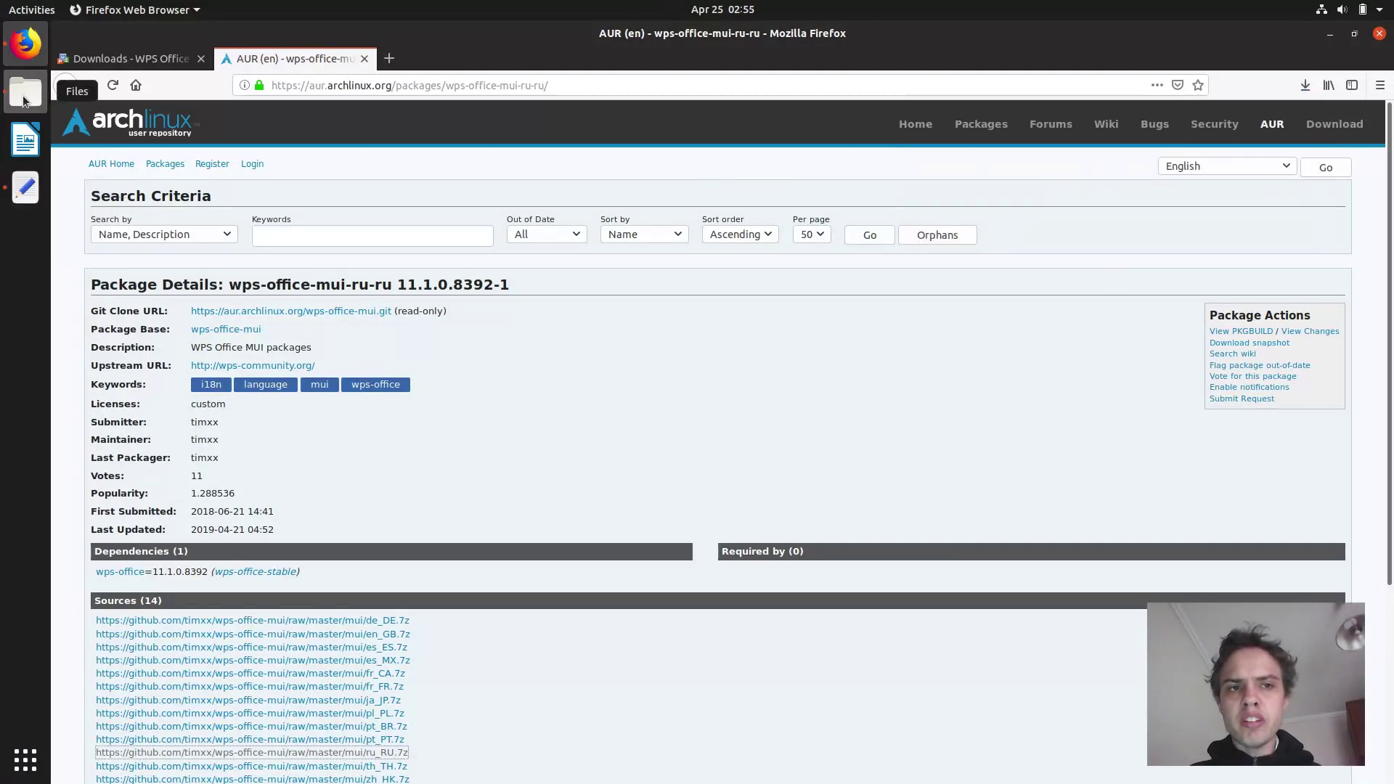
{"action": "left_click", "coordinate": [23, 98]}
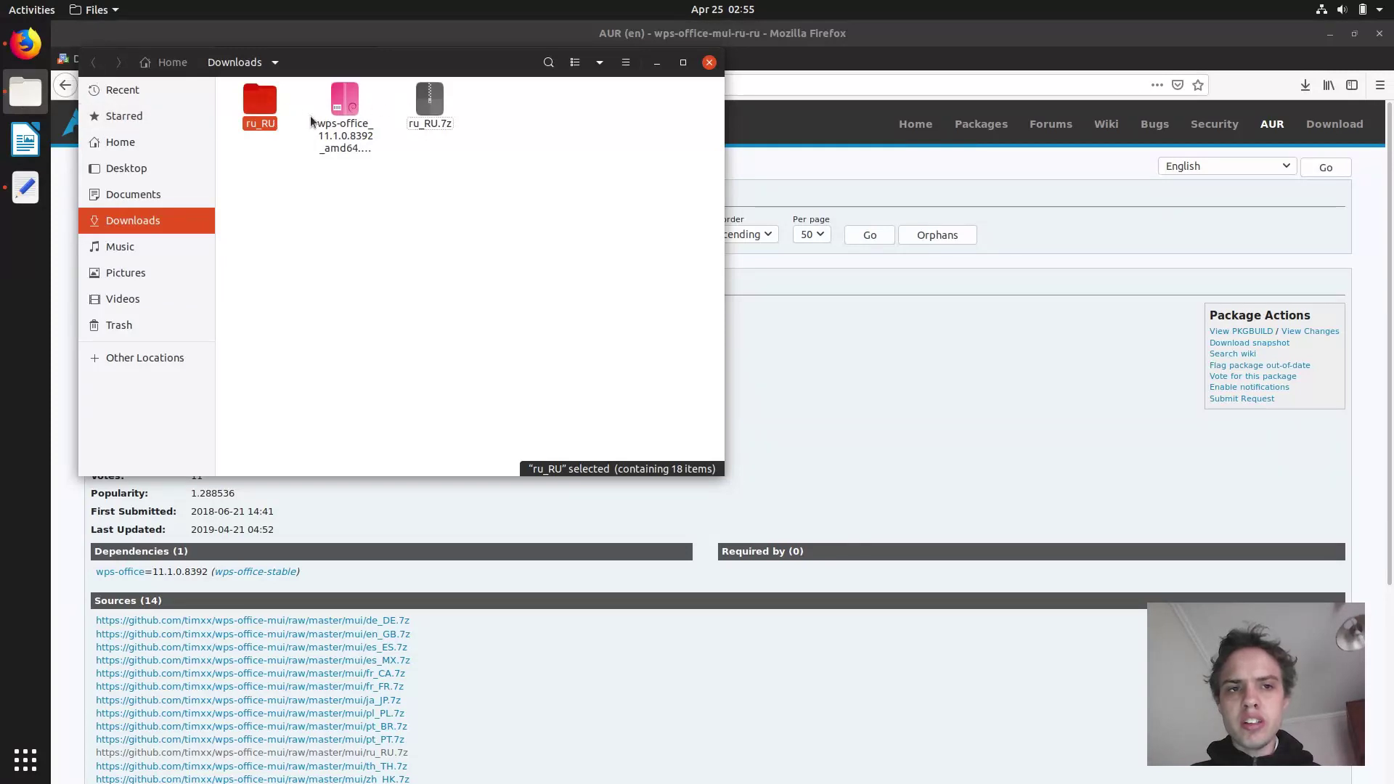
{"action": "right_click", "coordinate": [347, 136]}
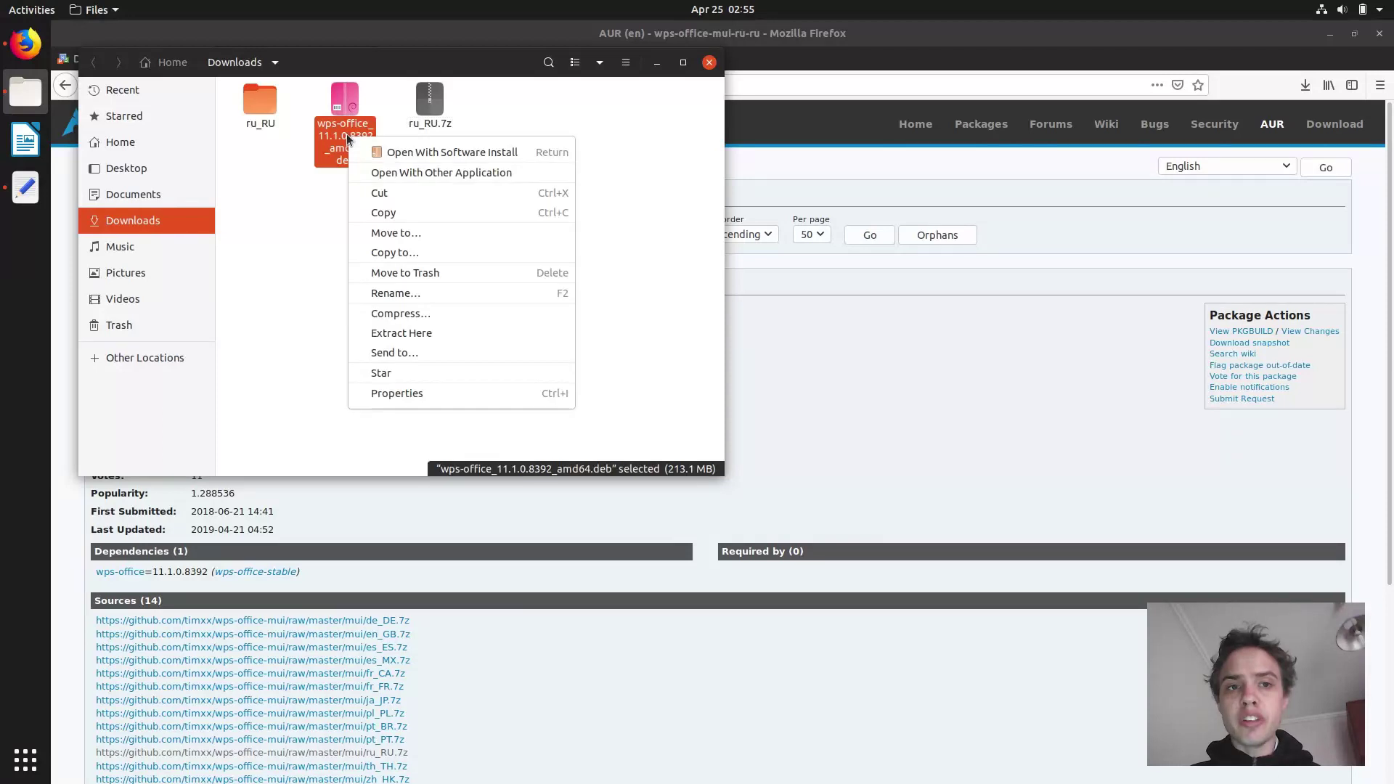
{"action": "left_click", "coordinate": [396, 174]}
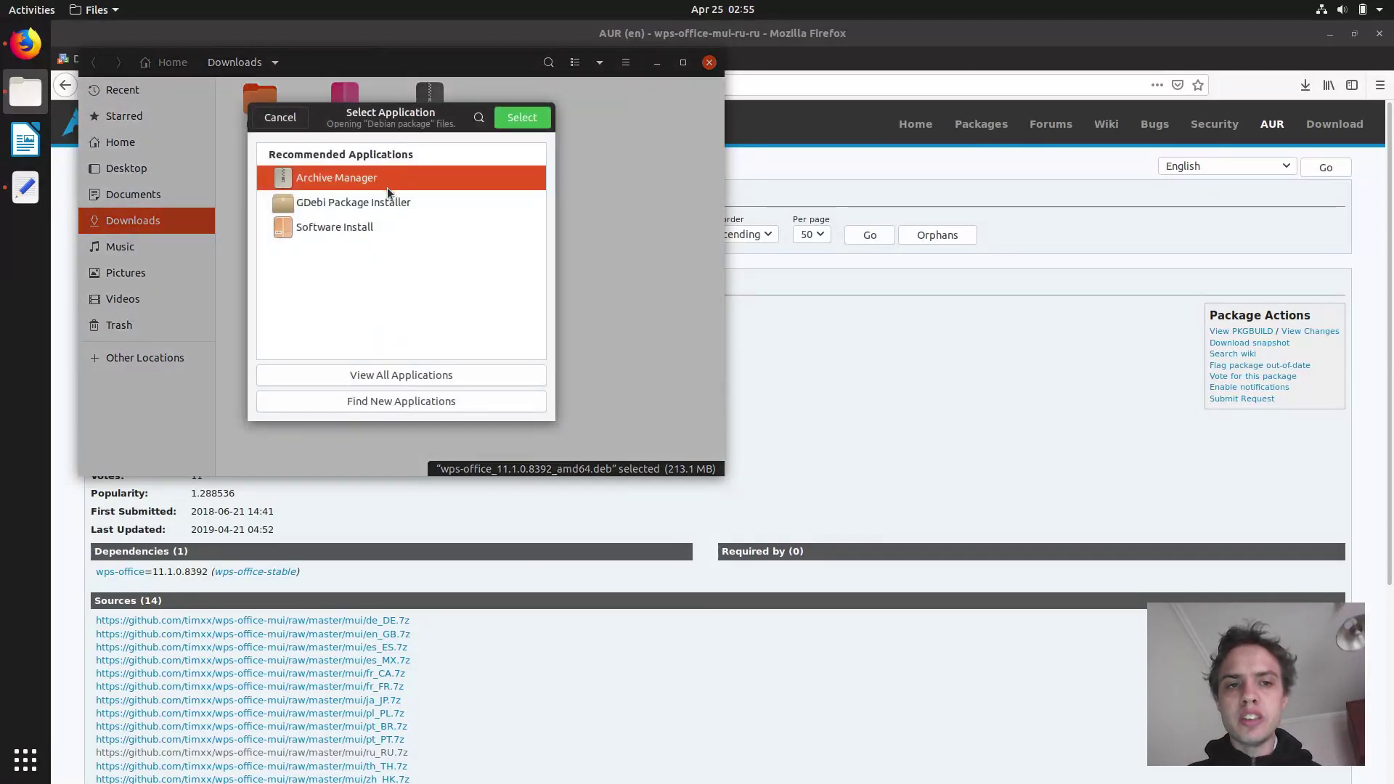
{"action": "left_click", "coordinate": [385, 203]}
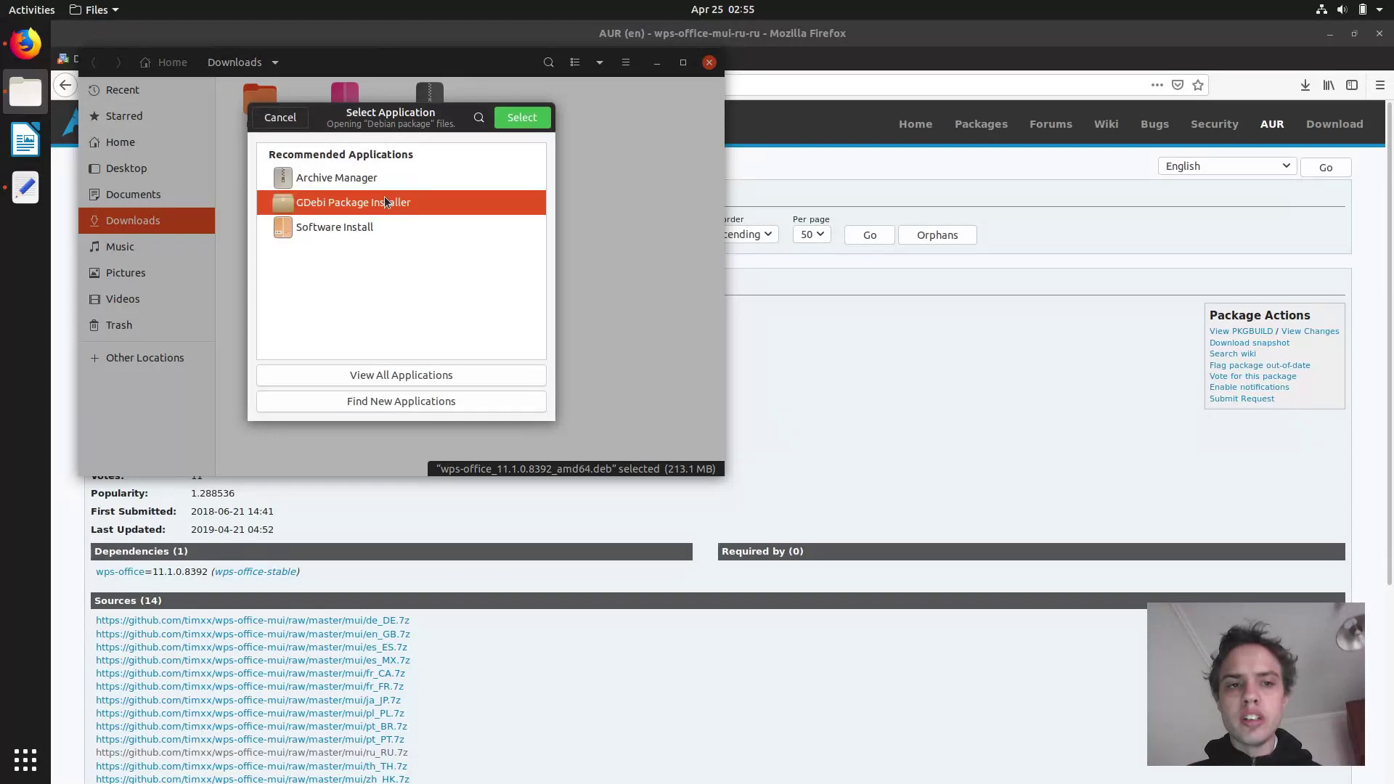
{"action": "left_click", "coordinate": [514, 118]}
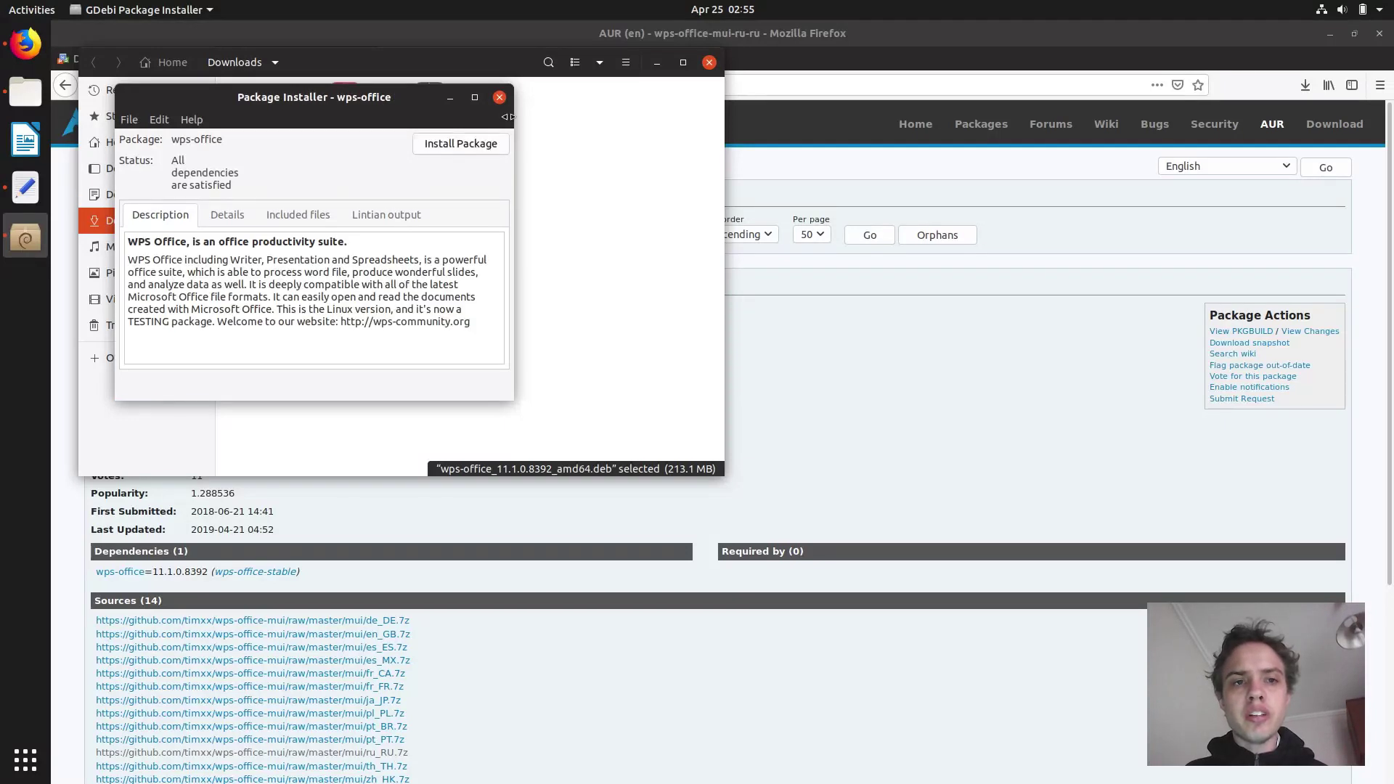
Start installing wps-office with the admin password, then quit Firefox, closing its tabs.
{"action": "left_click", "coordinate": [472, 148]}
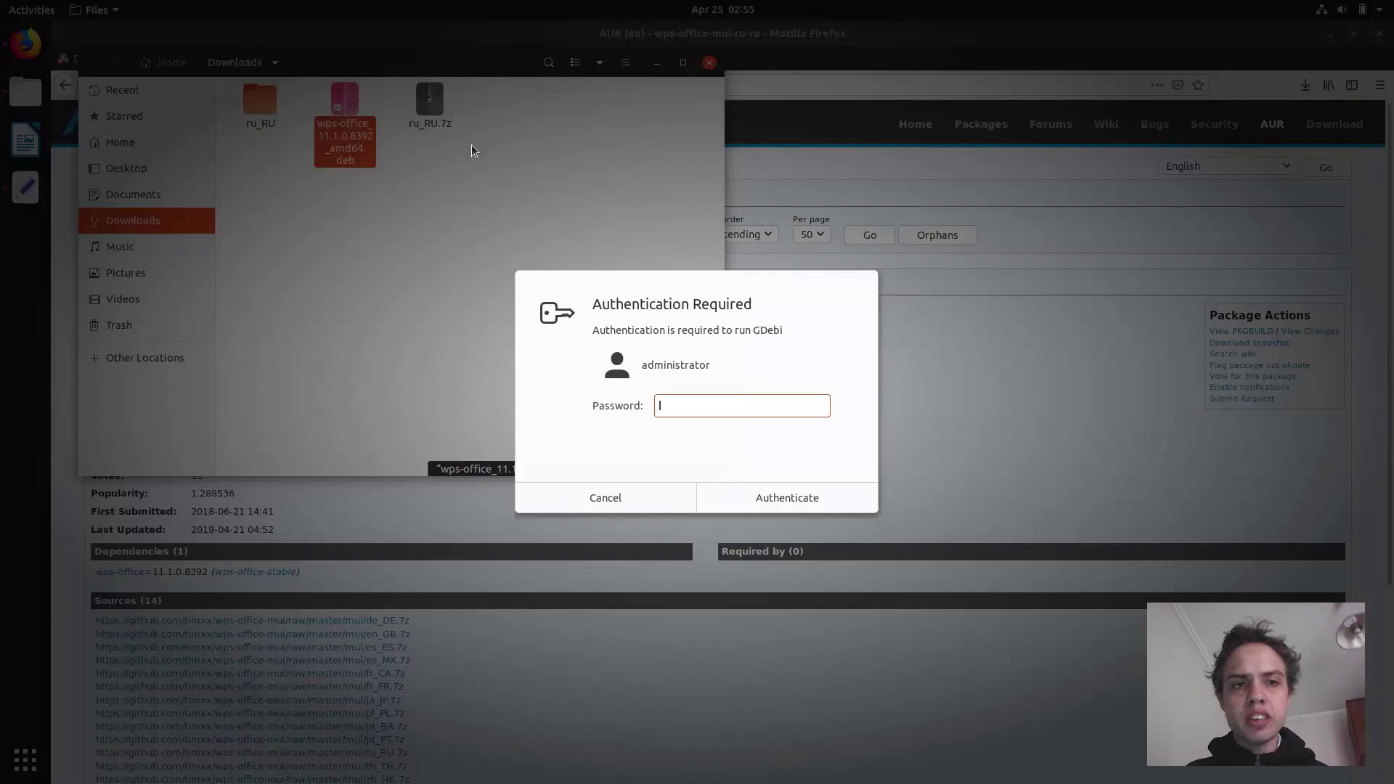
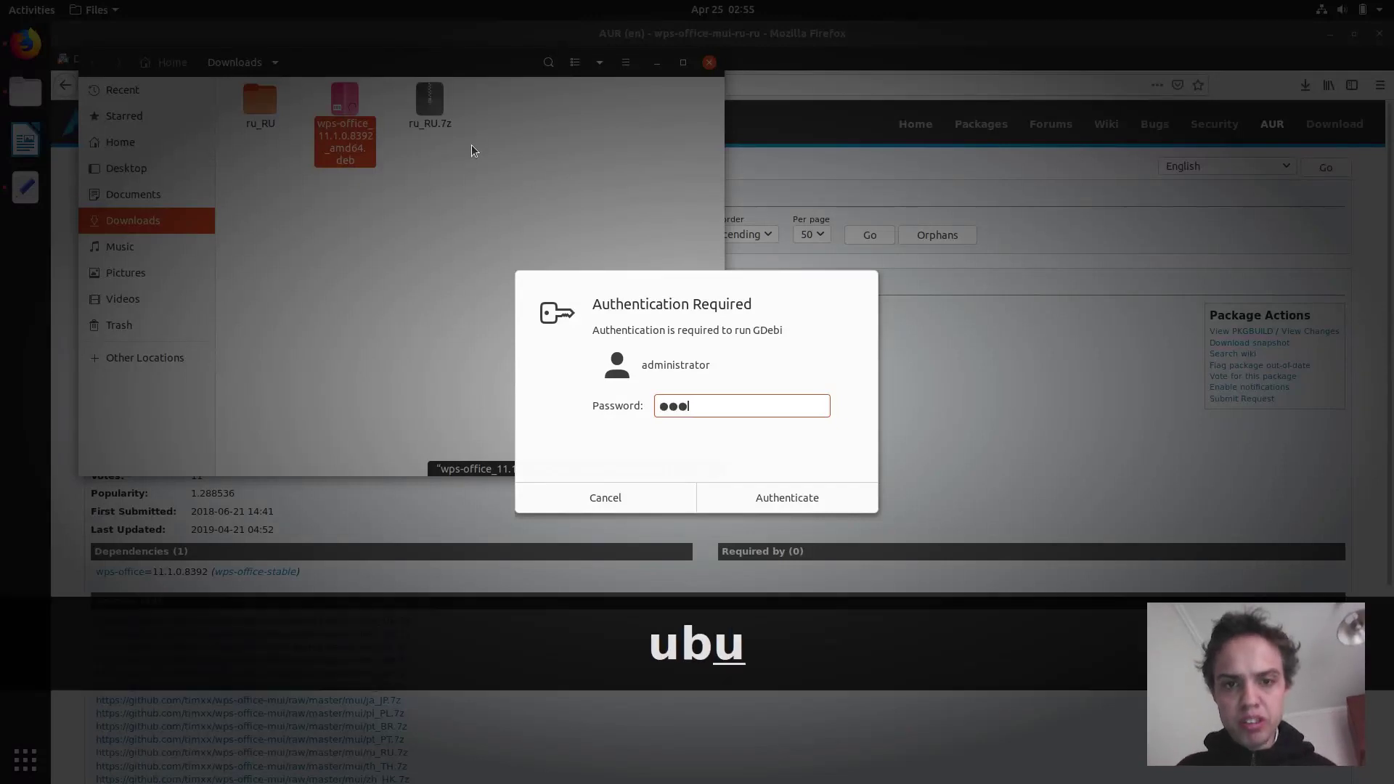
{"action": "key", "text": "Return"}
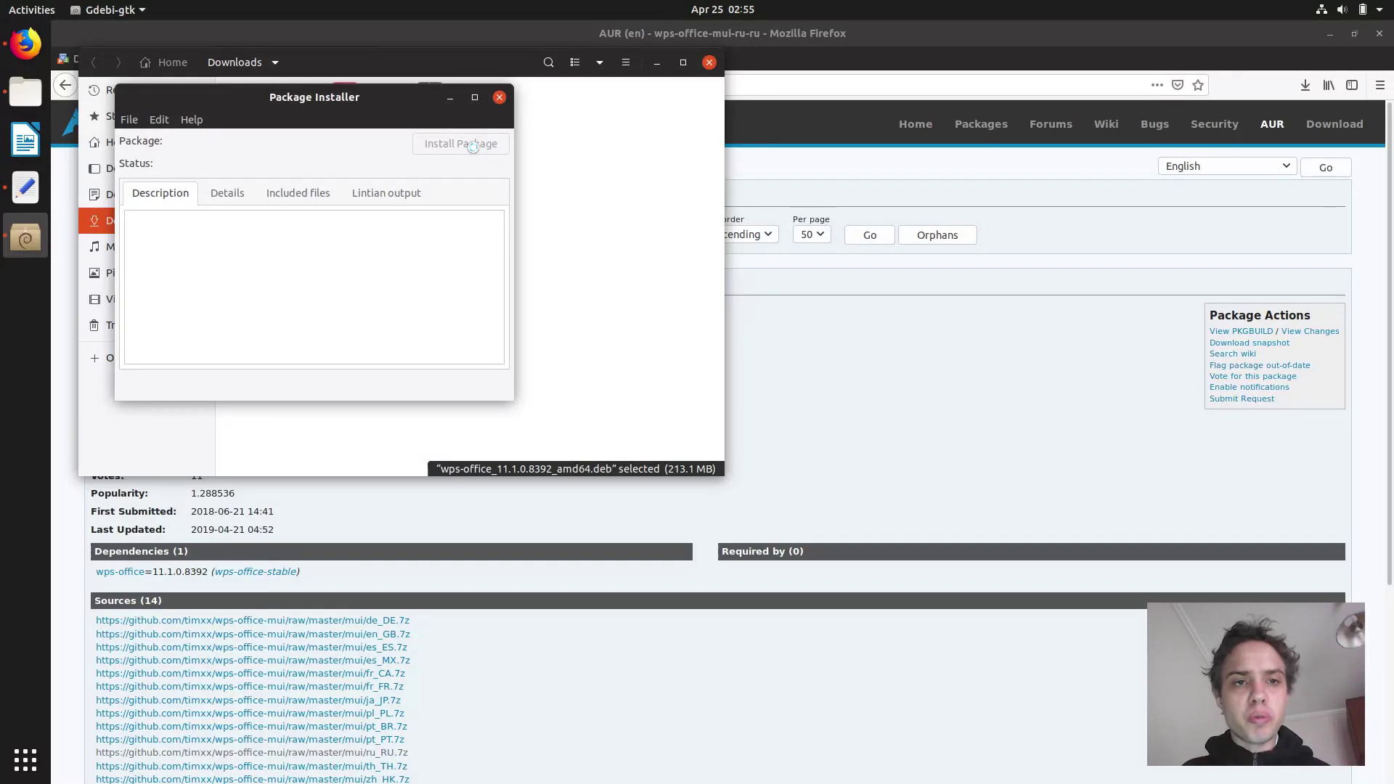
{"action": "left_click", "coordinate": [1381, 34]}
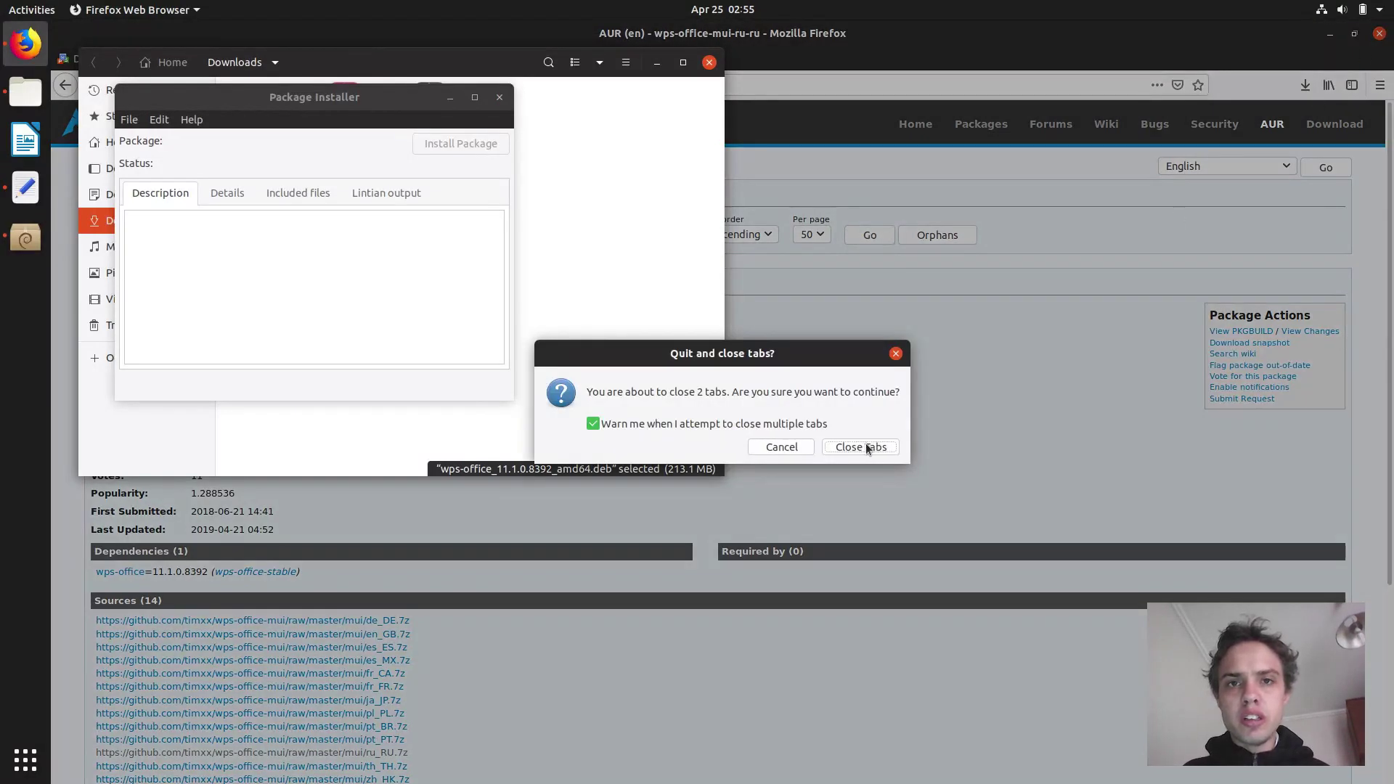
{"action": "left_click", "coordinate": [865, 448]}
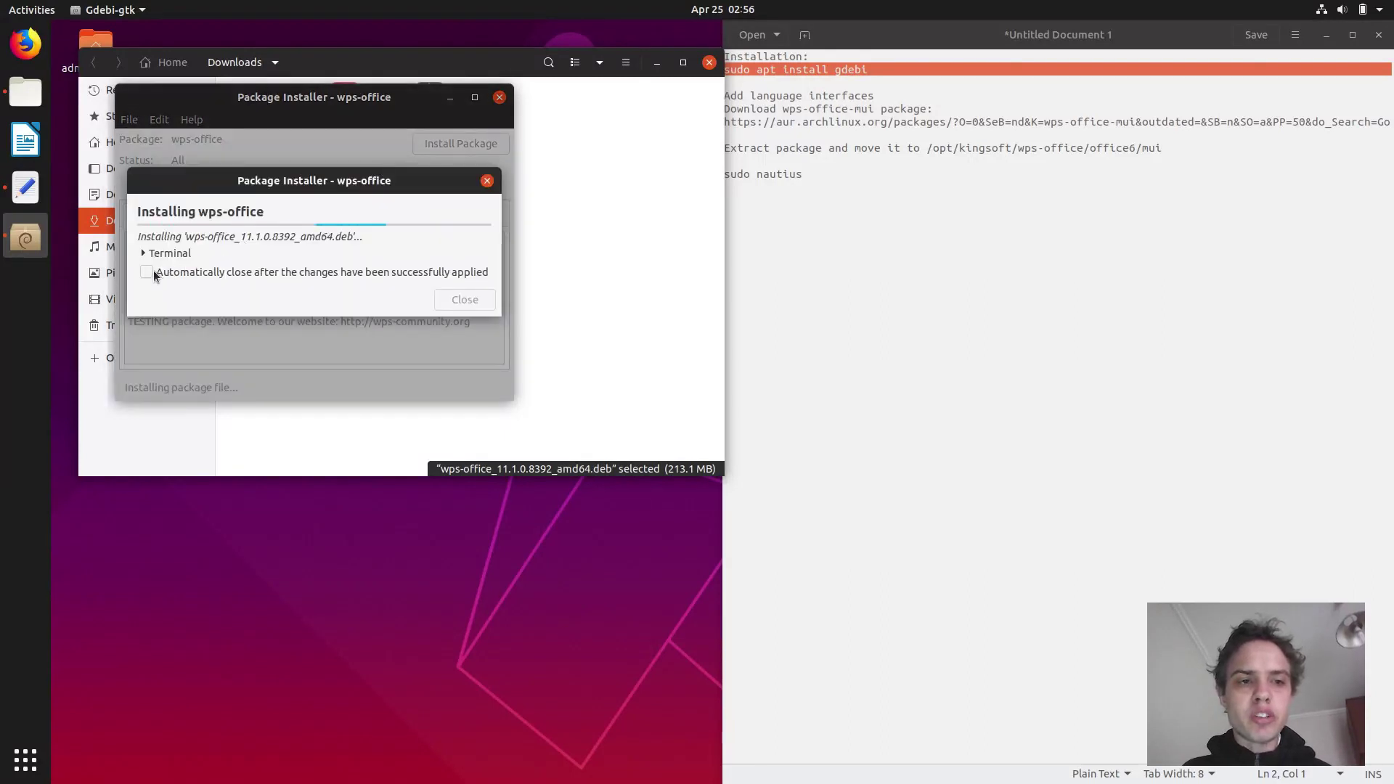
Tick 'Automatically close after changes' and close the Files window while the installation finishes.
{"action": "left_click", "coordinate": [152, 271]}
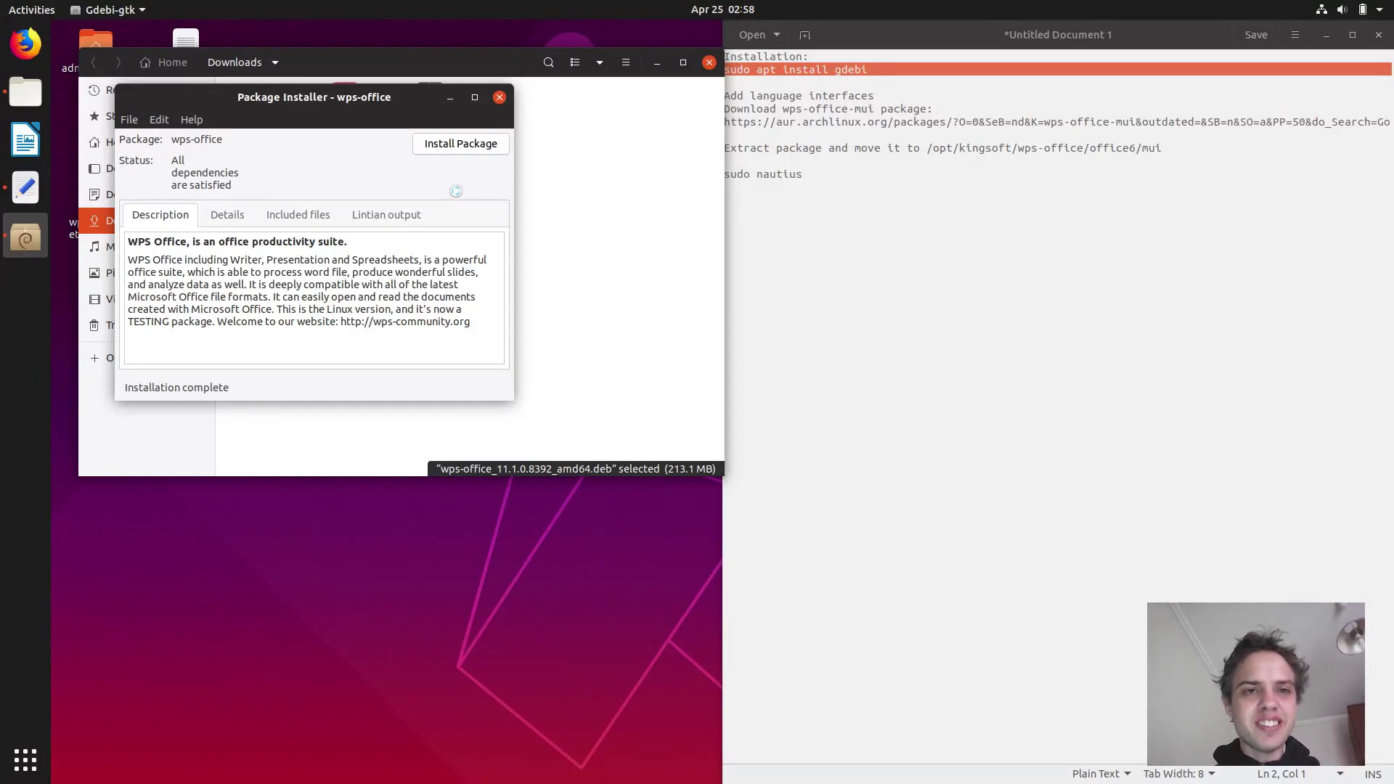
{"action": "left_click", "coordinate": [709, 64]}
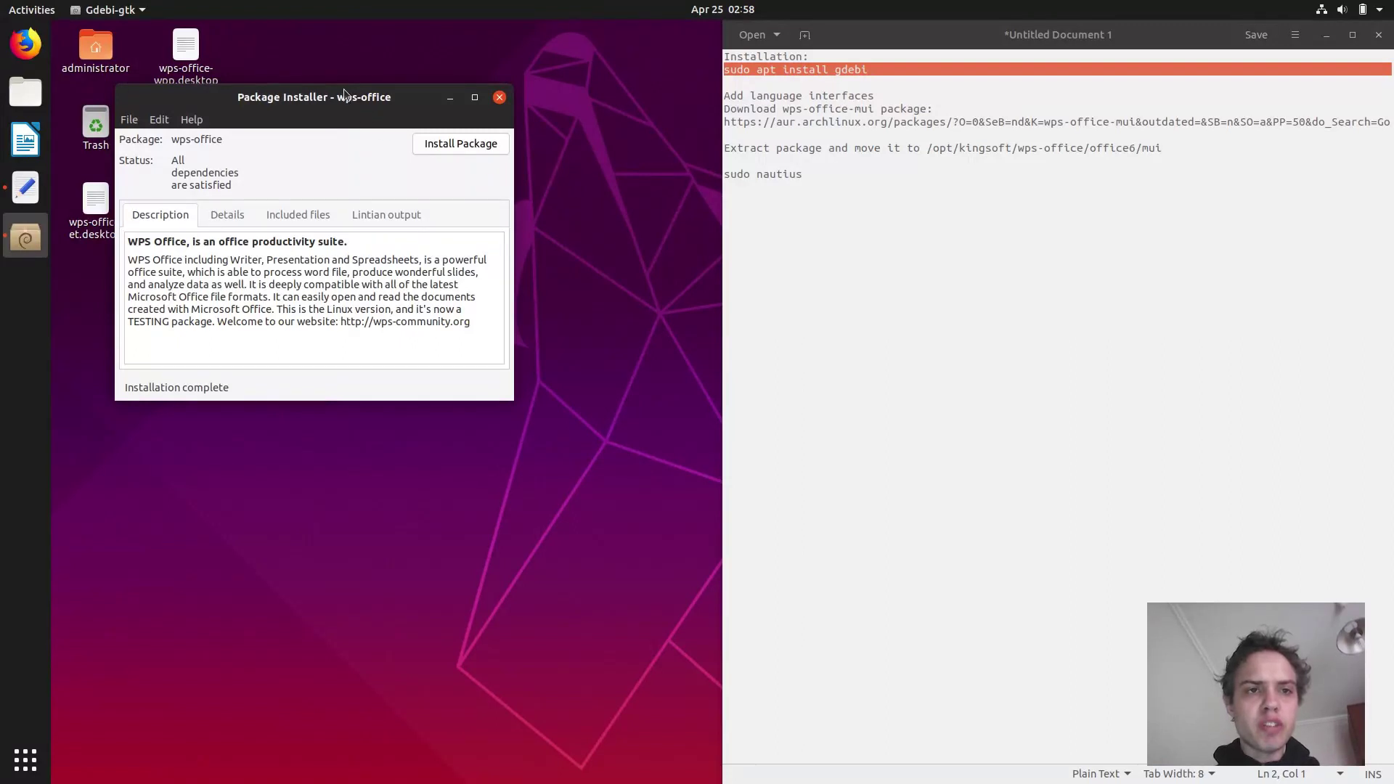
{"action": "left_click_drag", "start_coordinate": [345, 93], "coordinate": [593, 86]}
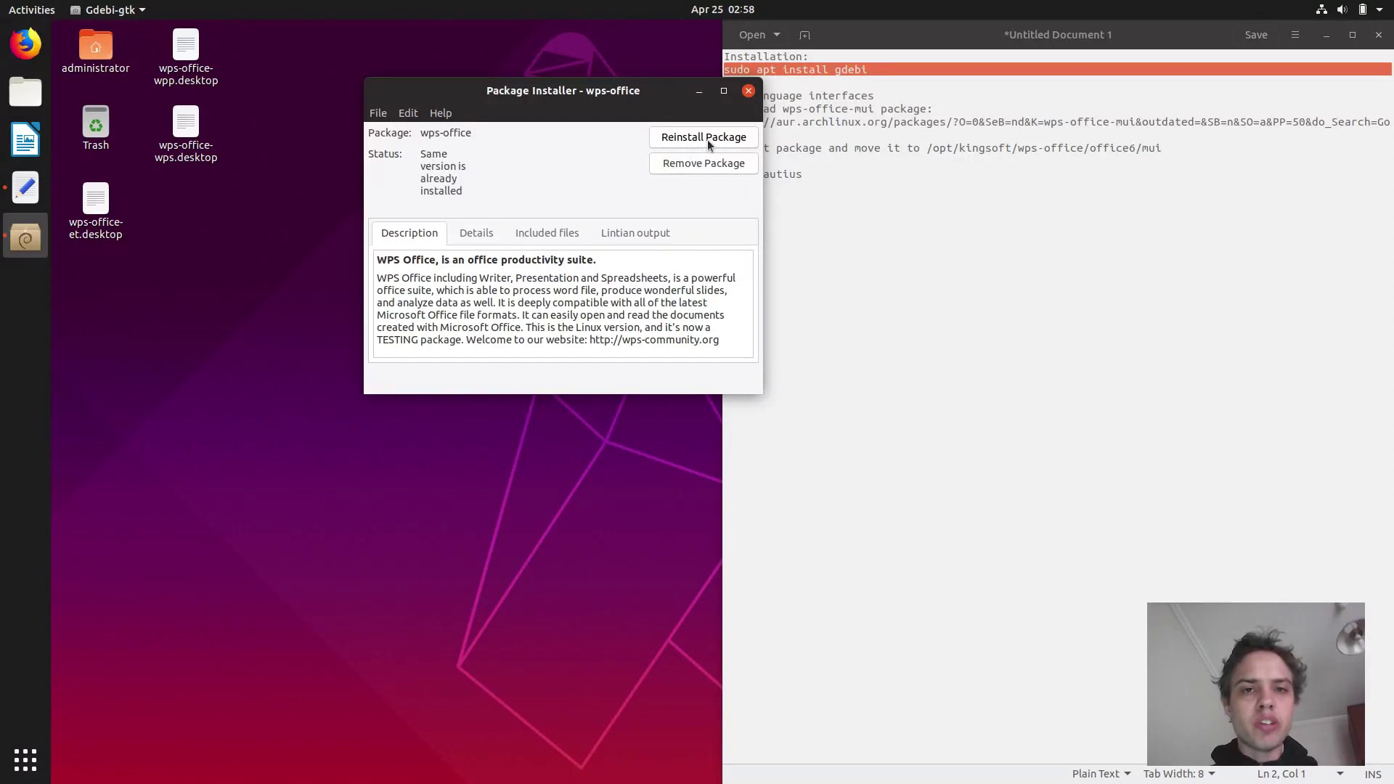
Close the installer and allow launching the wps-office-wps.desktop shortcut on the desktop.
{"action": "left_click", "coordinate": [747, 91]}
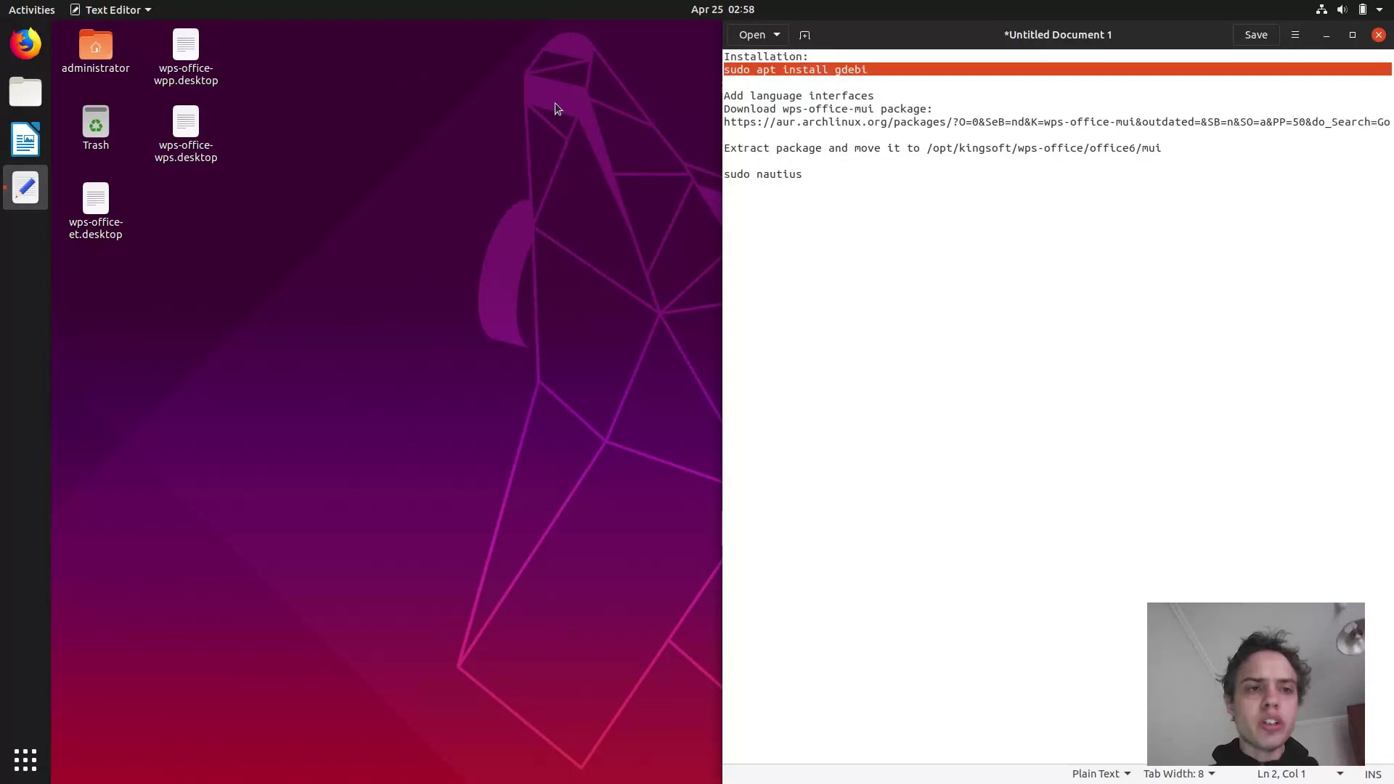
{"action": "right_click", "coordinate": [186, 150]}
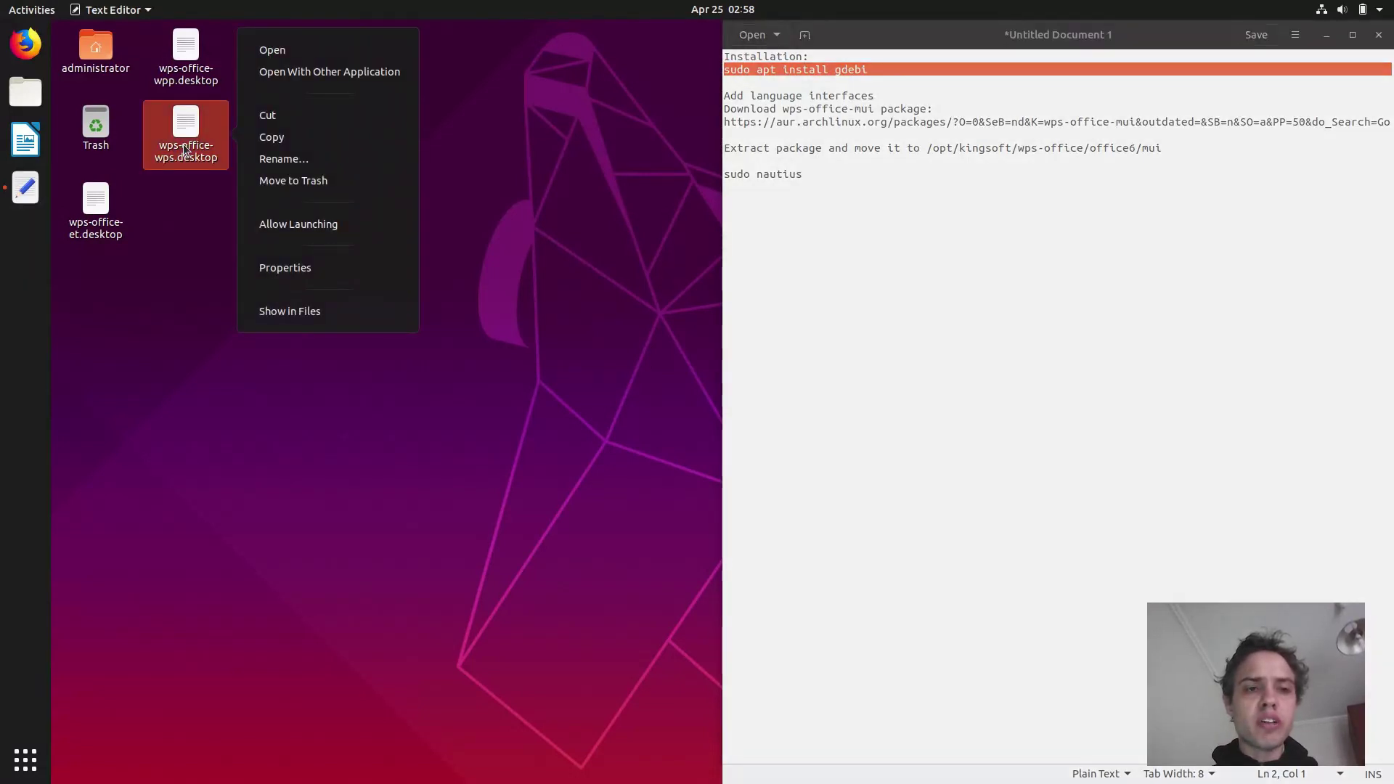
{"action": "left_click", "coordinate": [258, 220]}
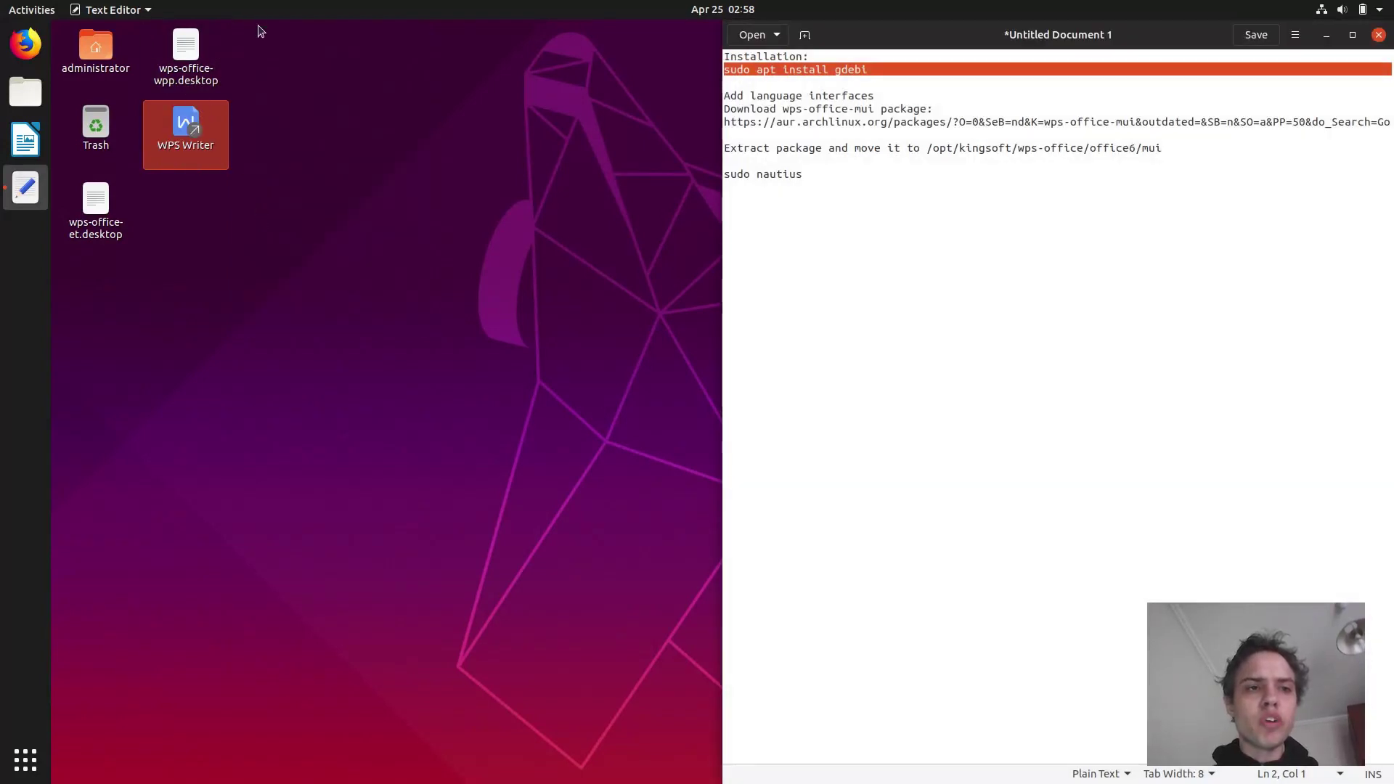
{"action": "left_click_drag", "start_coordinate": [259, 28], "coordinate": [149, 255]}
{"action": "key", "text": "Delete"}
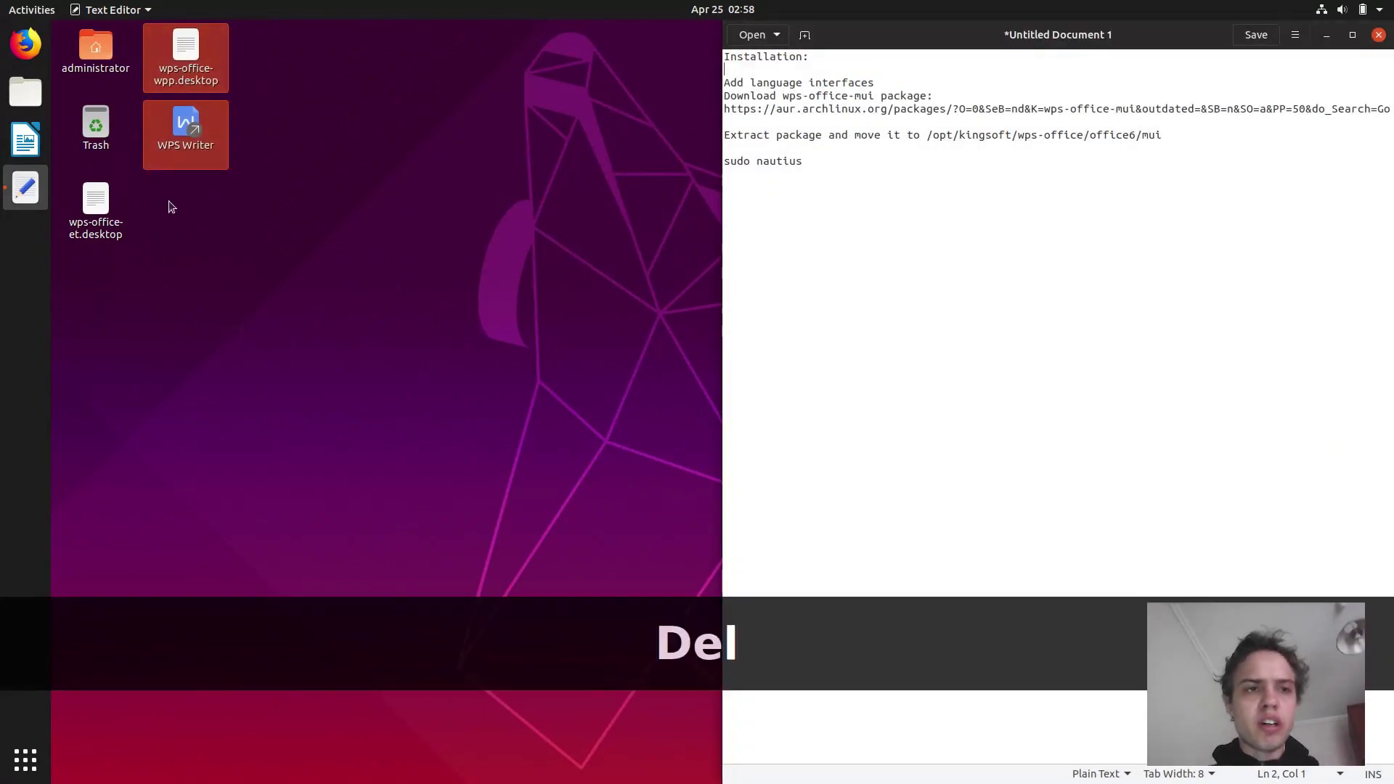
{"action": "right_click", "coordinate": [104, 202]}
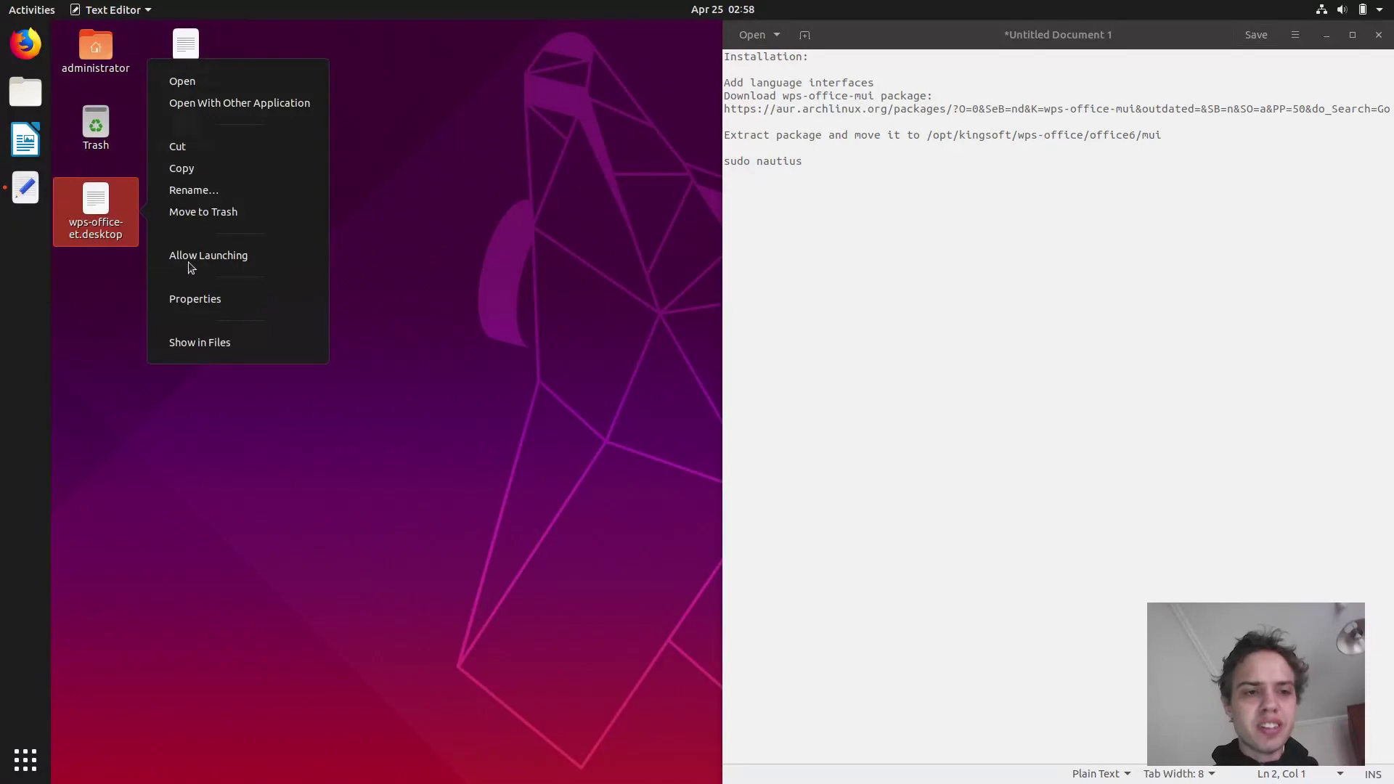
{"action": "key", "text": "Escape"}
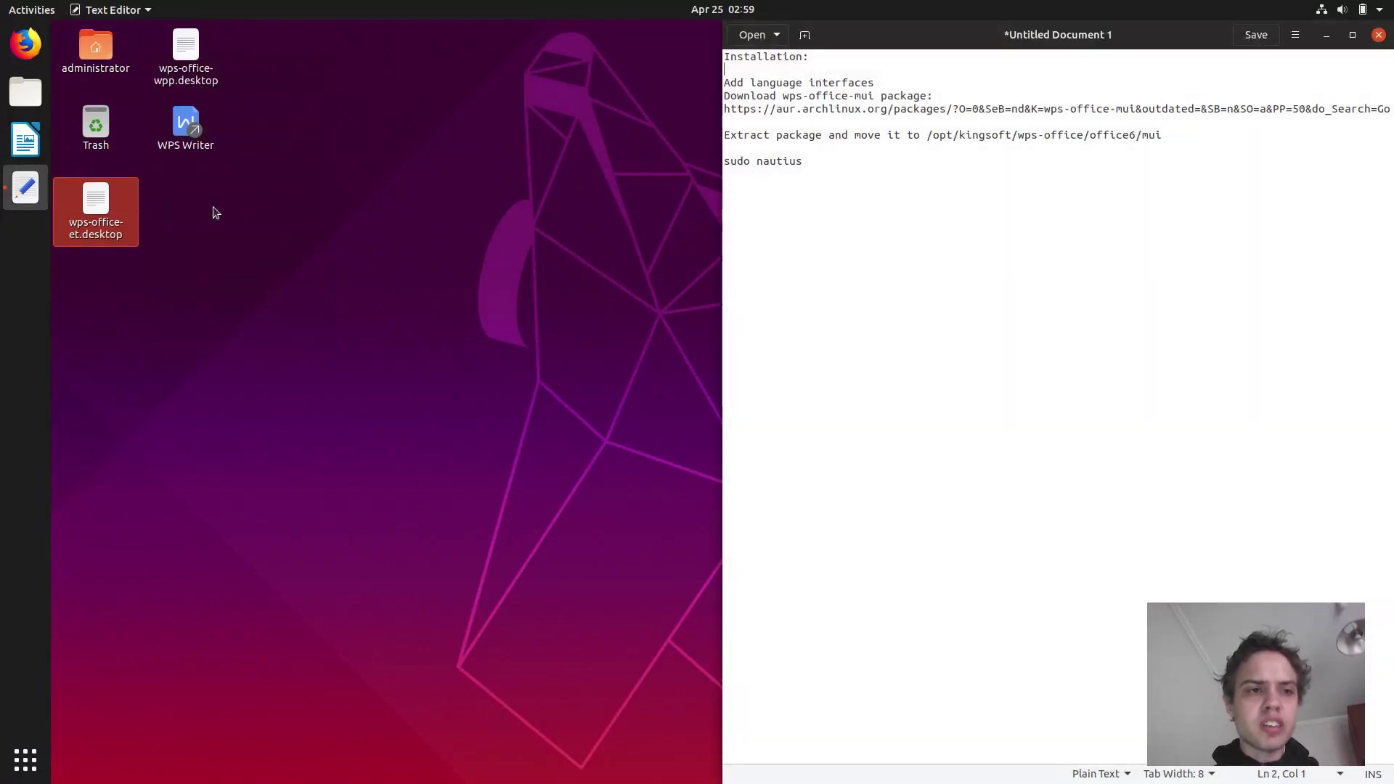
Search Activities for 'wps' and launch WPS Writer.
{"action": "left_click", "coordinate": [32, 10]}
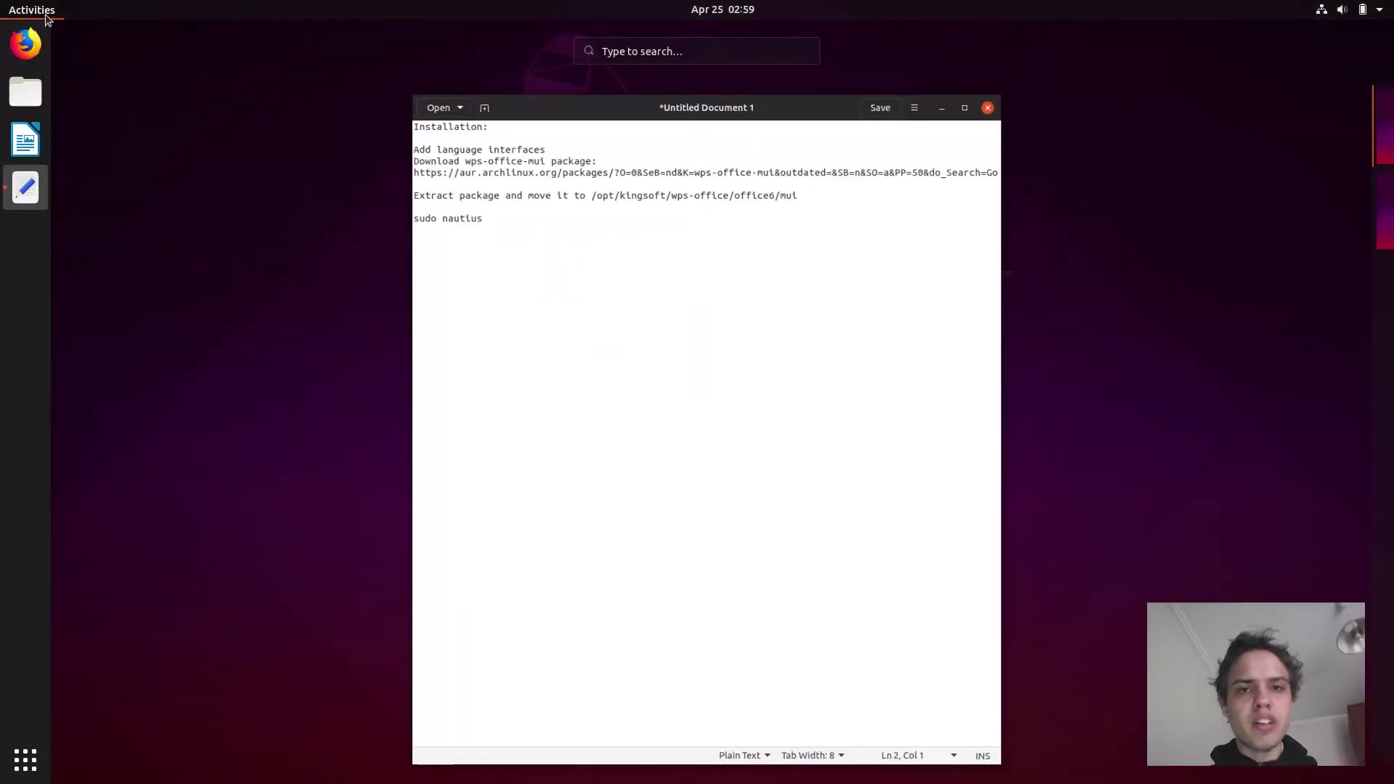
{"action": "type", "text": "wps"}
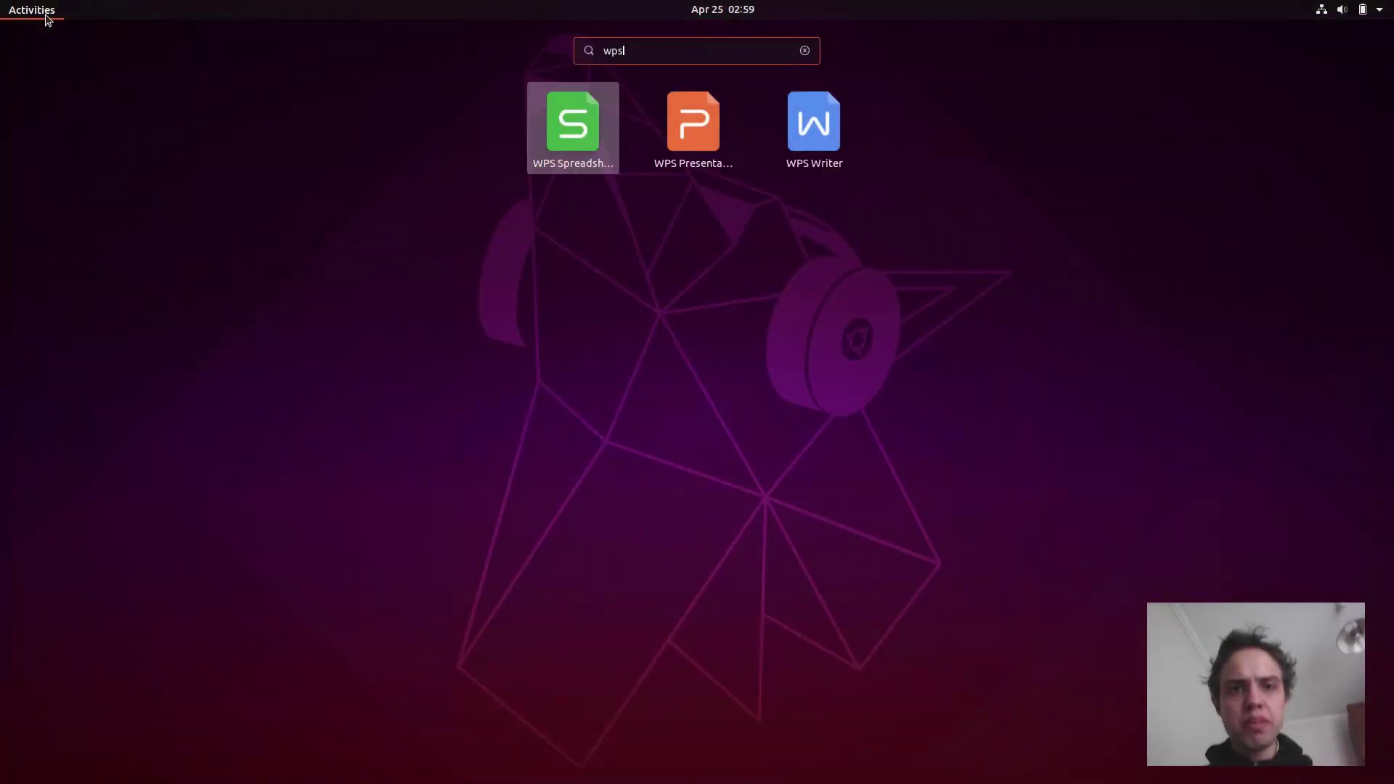
{"action": "left_click", "coordinate": [820, 116]}
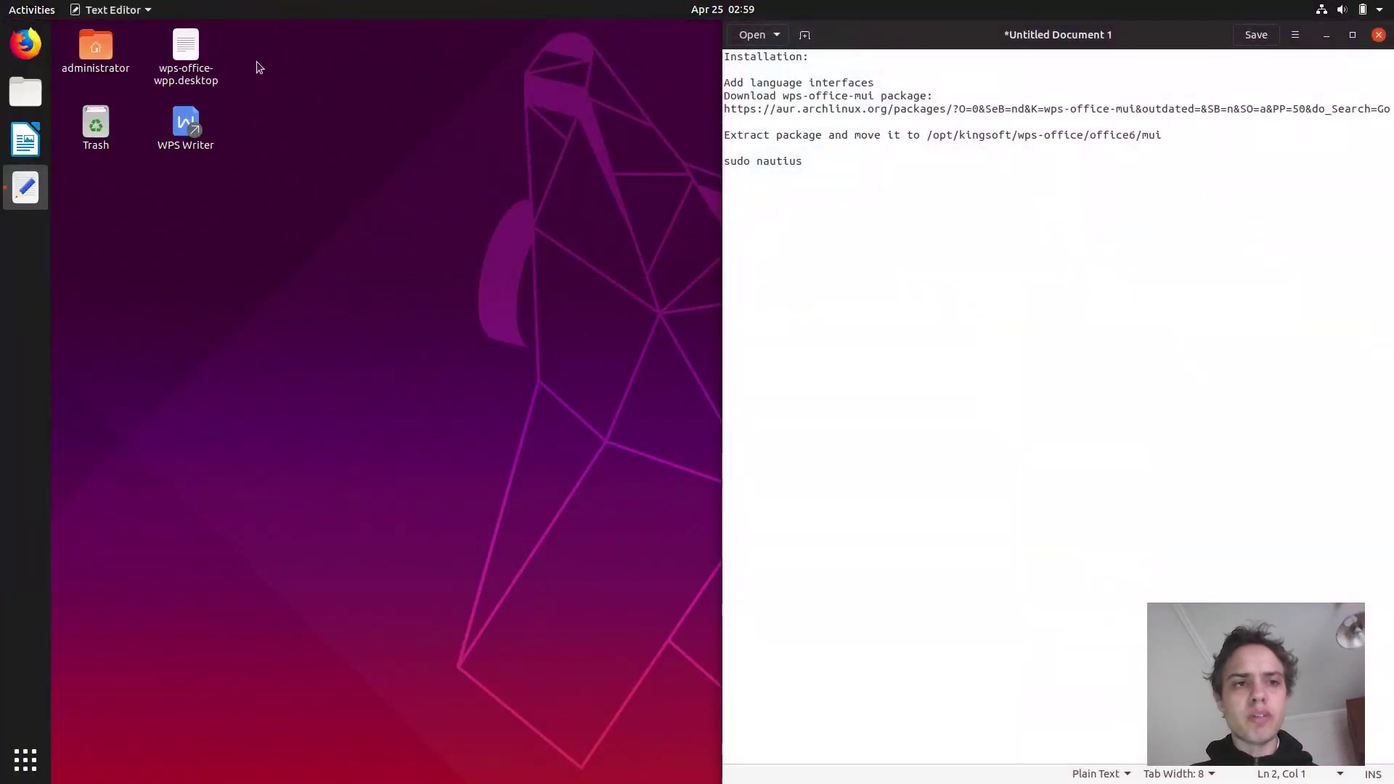
Move the remaining WPS shortcut icons on the desktop to the Trash.
{"action": "left_click_drag", "start_coordinate": [244, 49], "coordinate": [179, 149]}
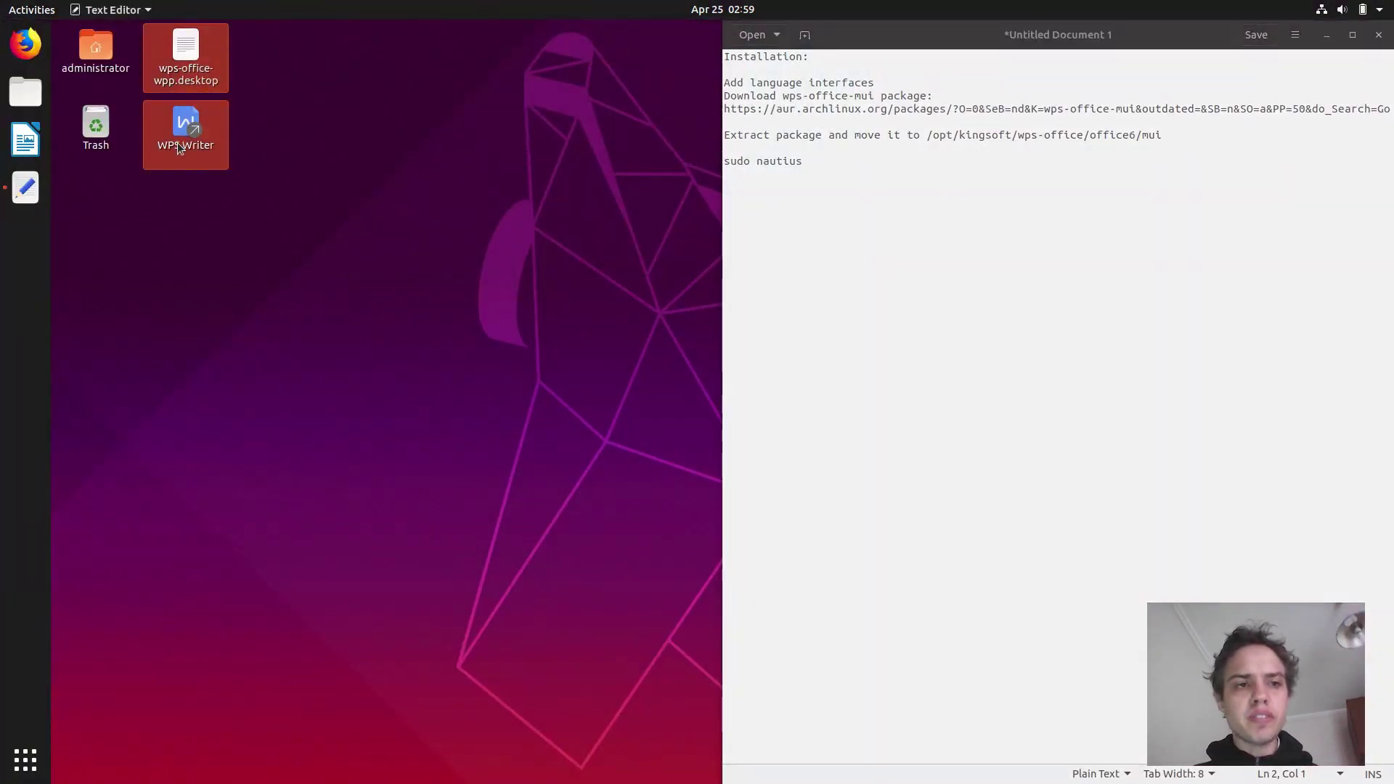
{"action": "right_click", "coordinate": [180, 148]}
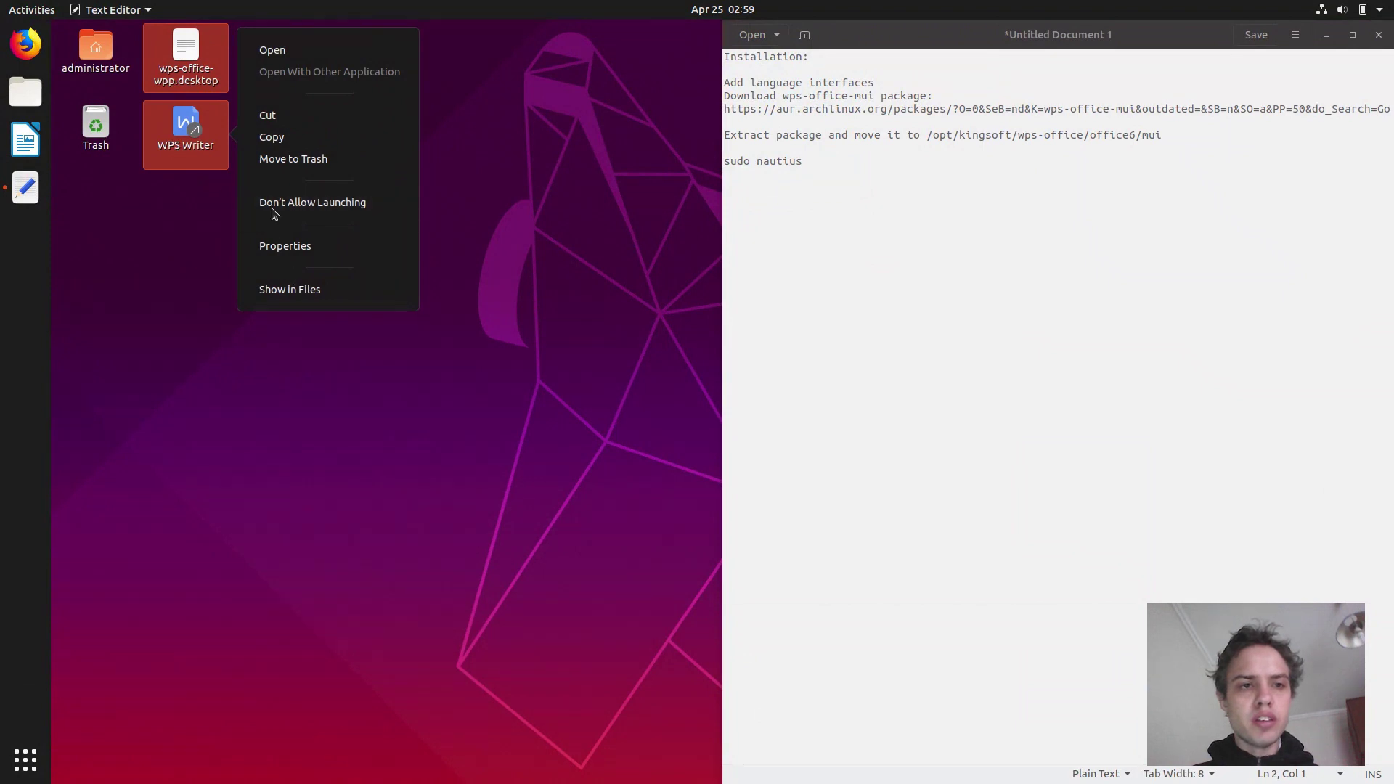
{"action": "left_click", "coordinate": [268, 160]}
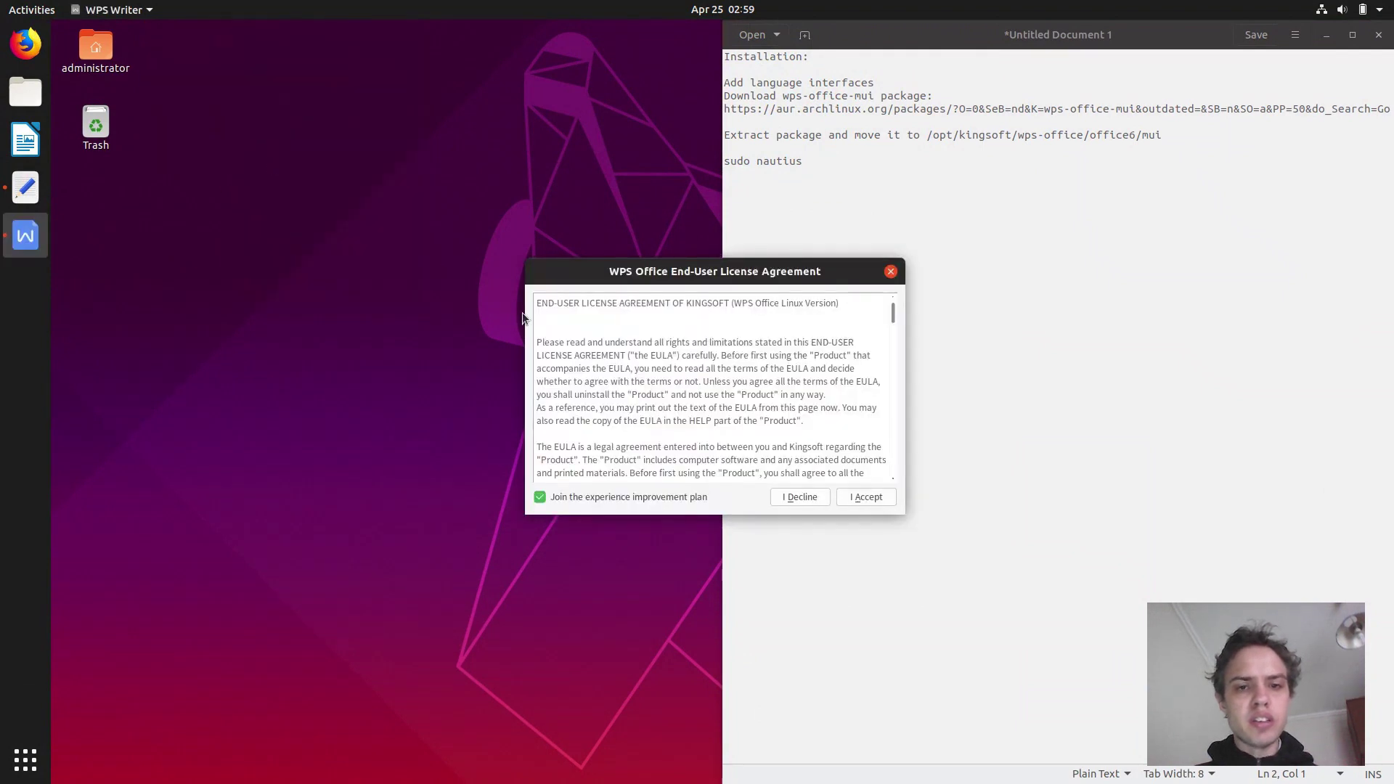
Accept the WPS licence and stop the missing-font system check report from reappearing.
{"action": "left_click", "coordinate": [865, 501]}
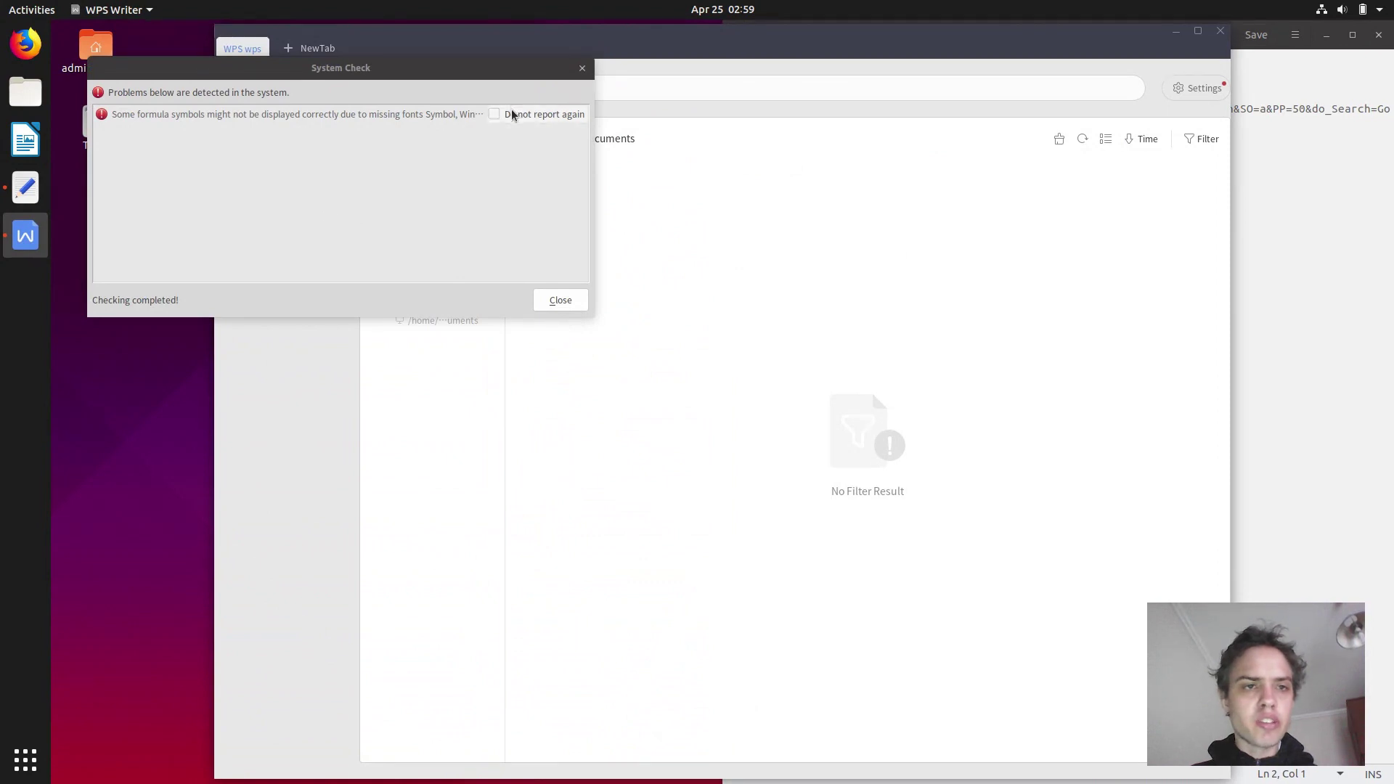
{"action": "left_click", "coordinate": [512, 115]}
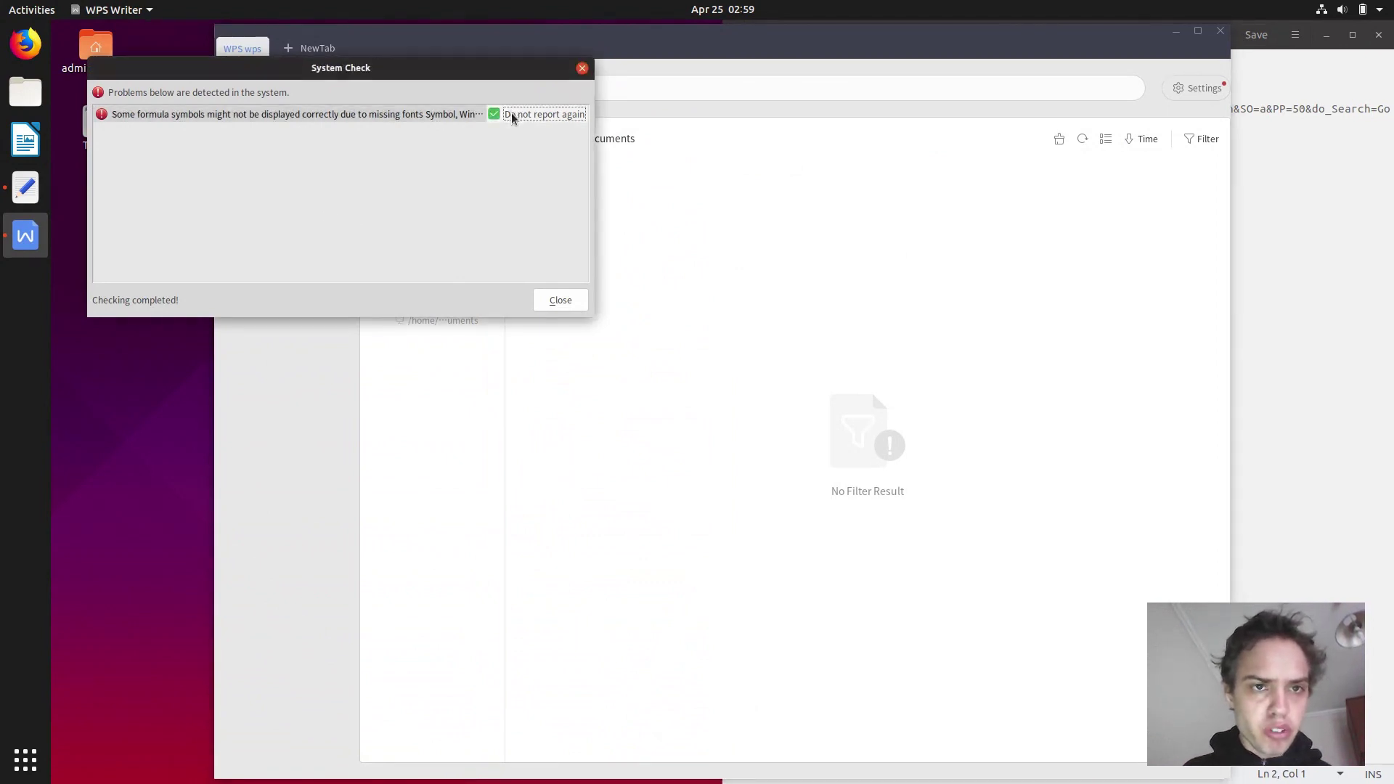
{"action": "left_click", "coordinate": [559, 300]}
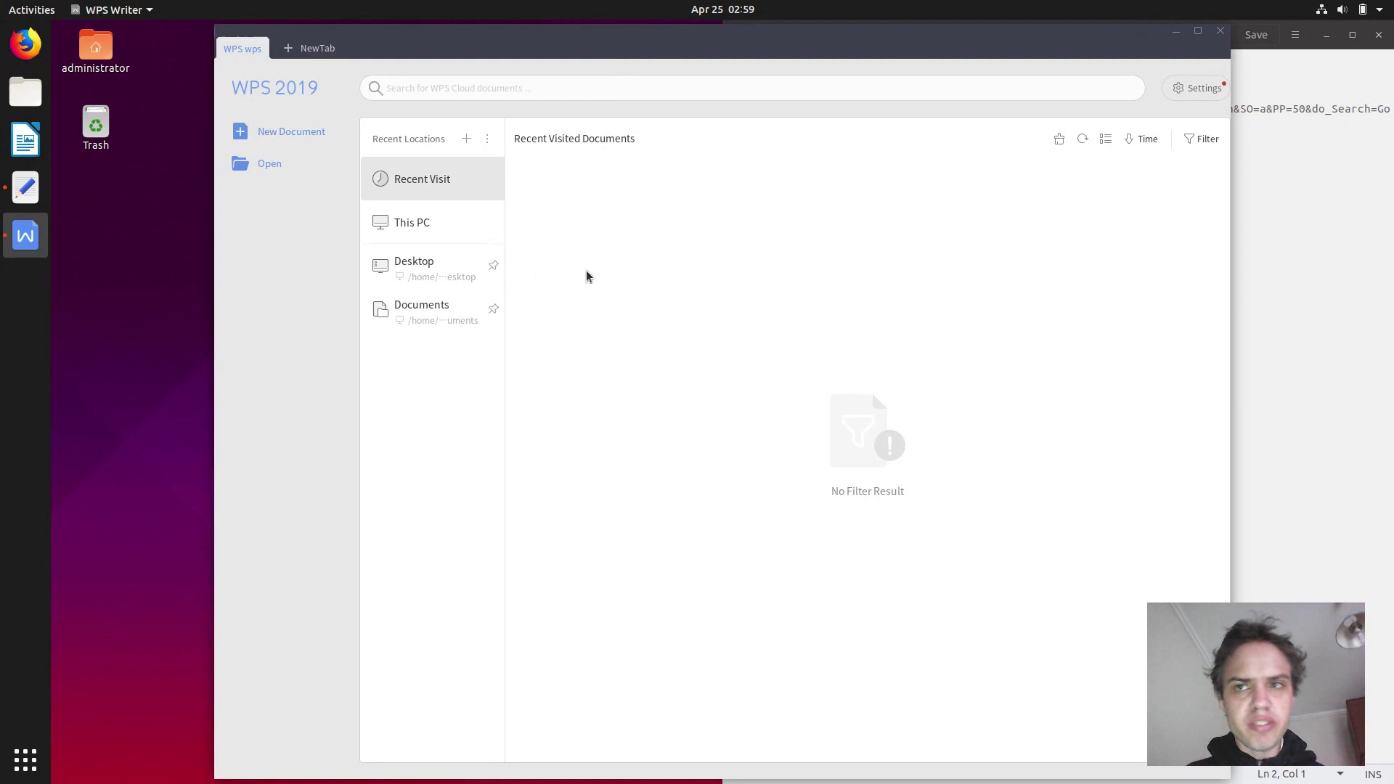
Maximize WPS Writer, confirm version 11.1.0.8392 under About WPS, and create a blank document.
{"action": "left_click", "coordinate": [1198, 32]}
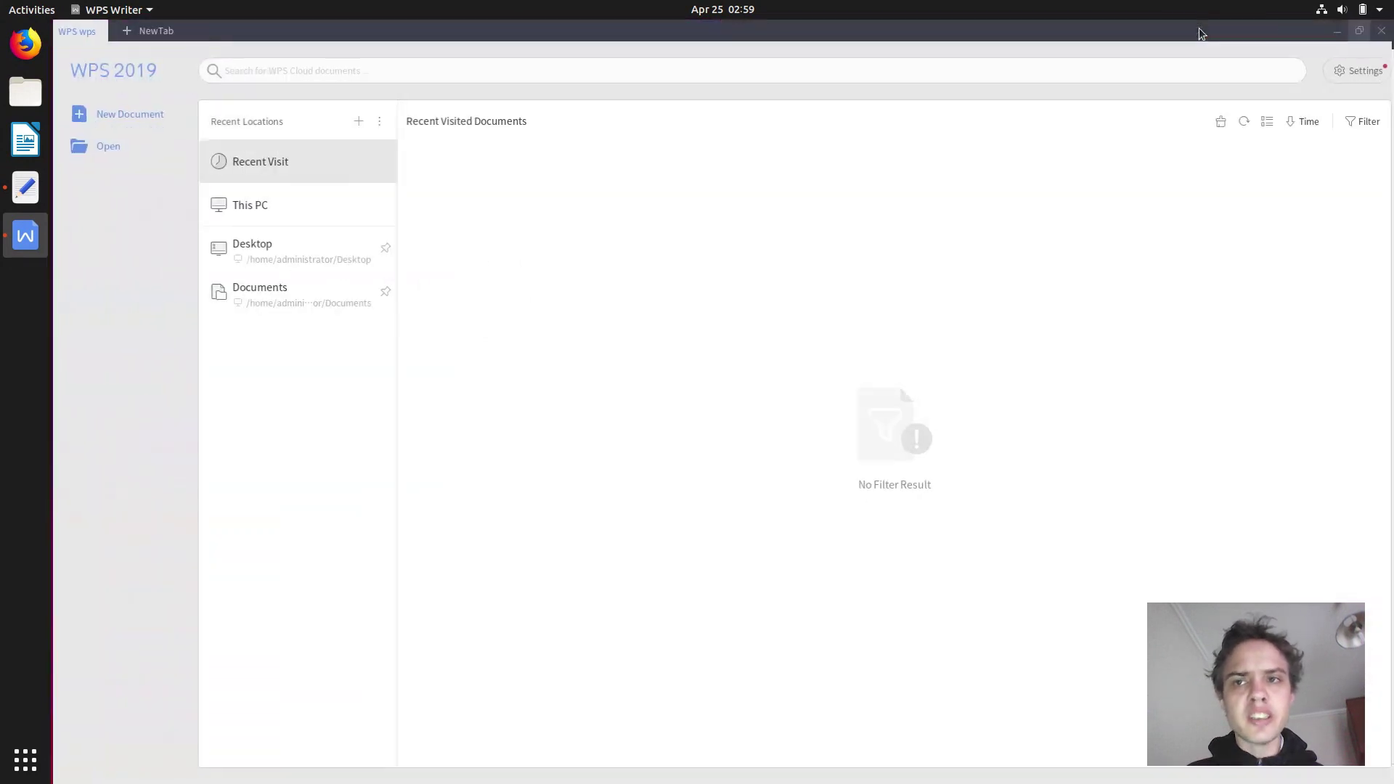
{"action": "left_click", "coordinate": [1359, 71]}
{"action": "left_click", "coordinate": [1358, 155]}
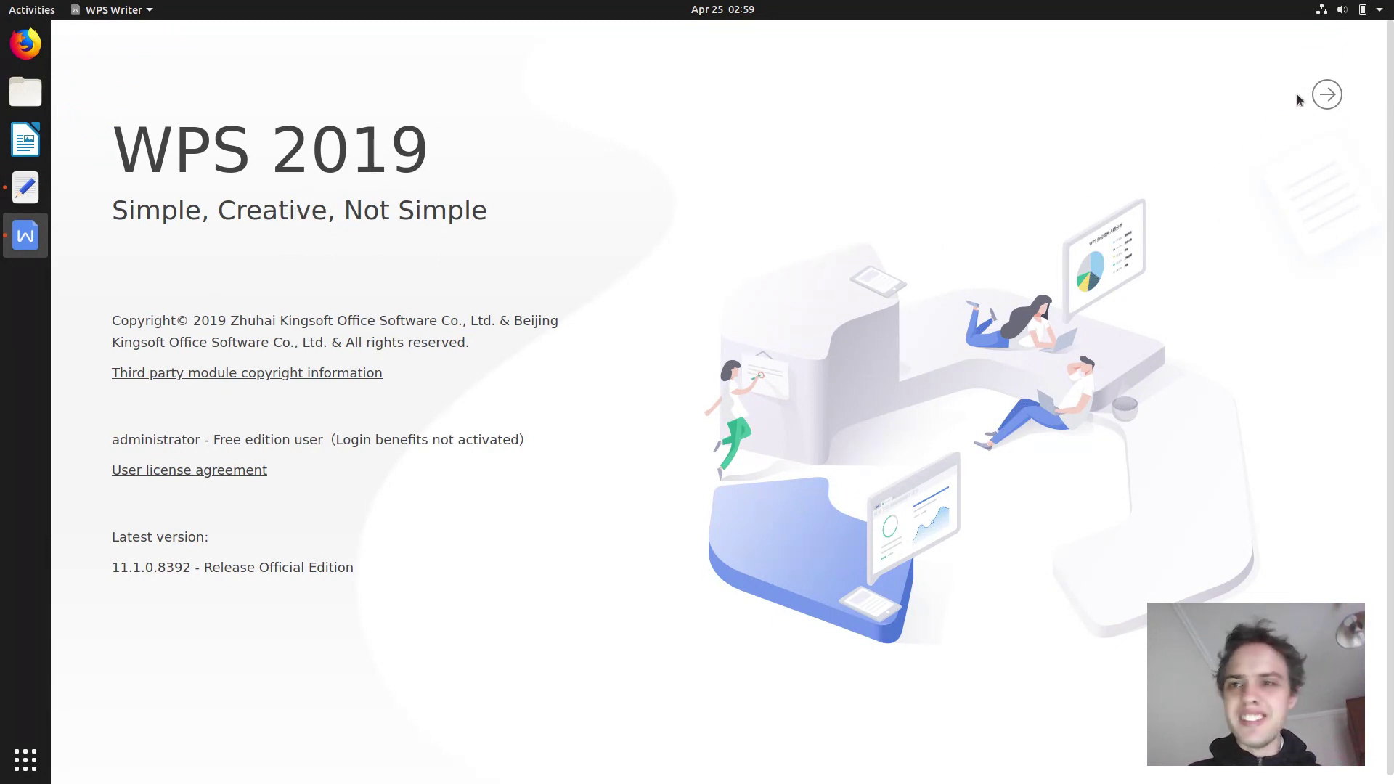
{"action": "left_click", "coordinate": [1337, 94]}
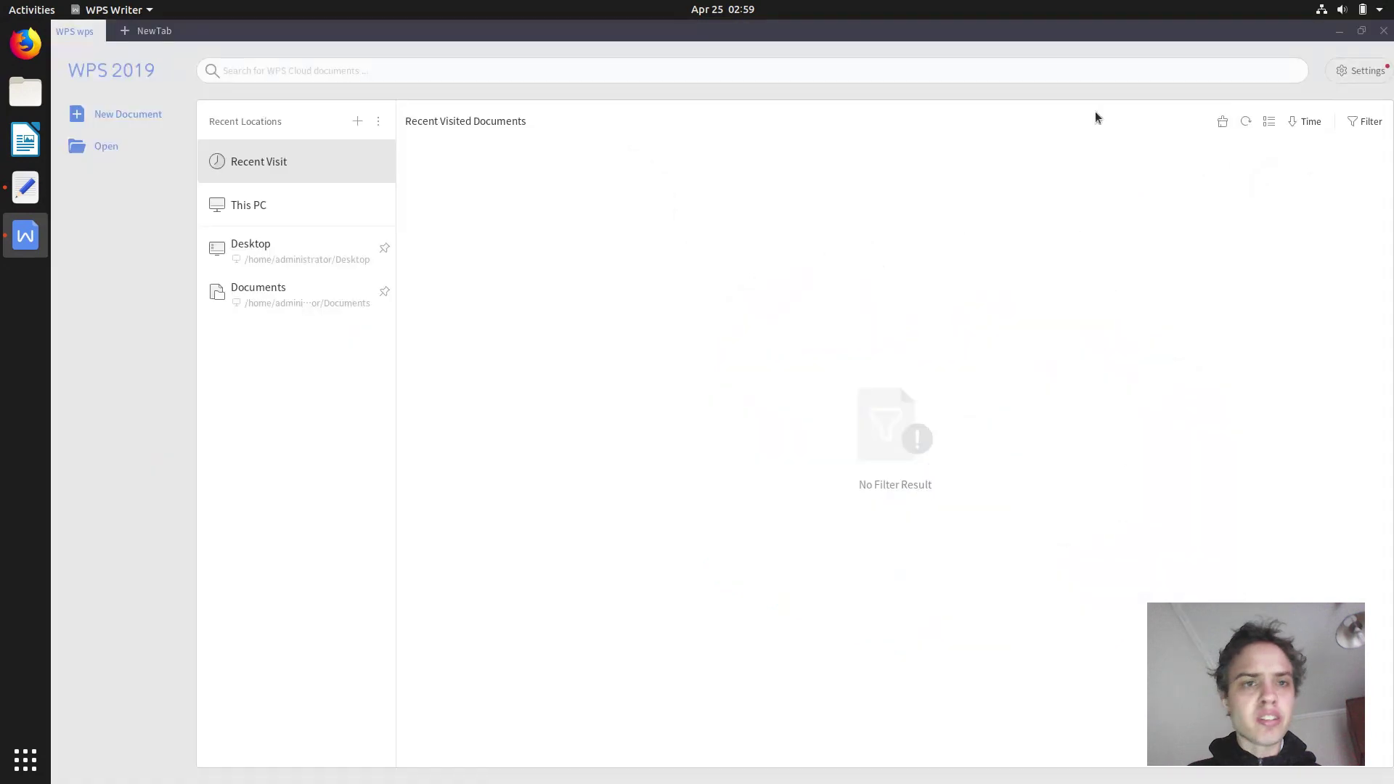
{"action": "left_click", "coordinate": [122, 124]}
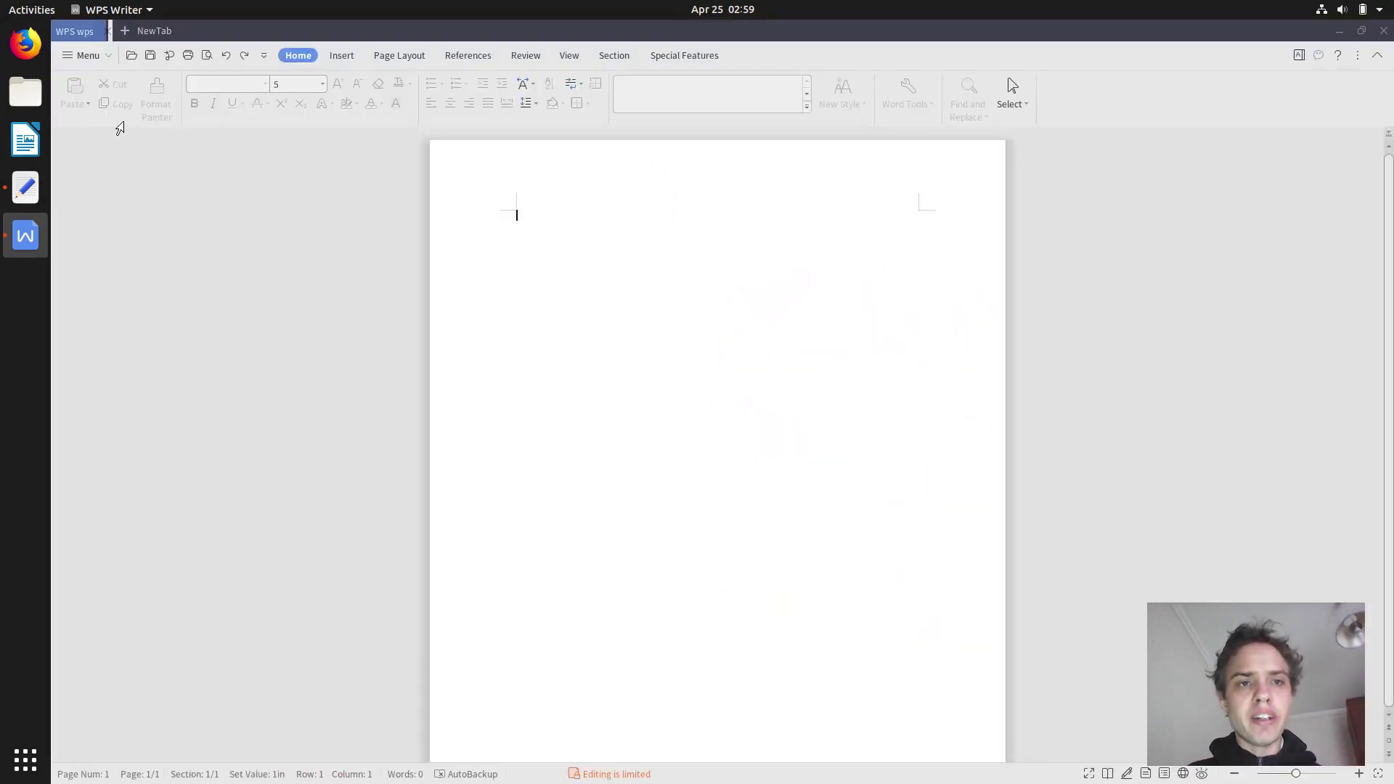
{"action": "left_click", "coordinate": [335, 57]}
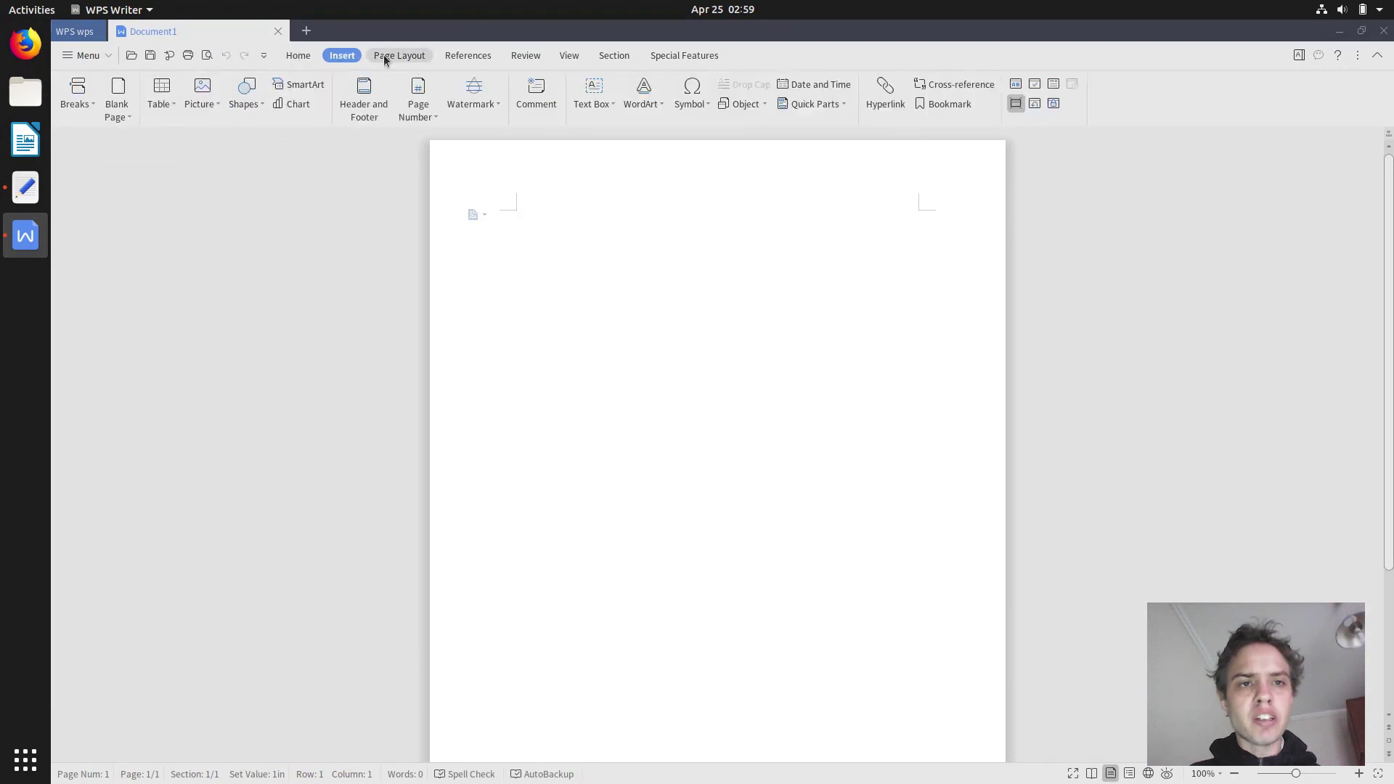
{"action": "left_click", "coordinate": [399, 55]}
{"action": "left_click", "coordinate": [464, 56]}
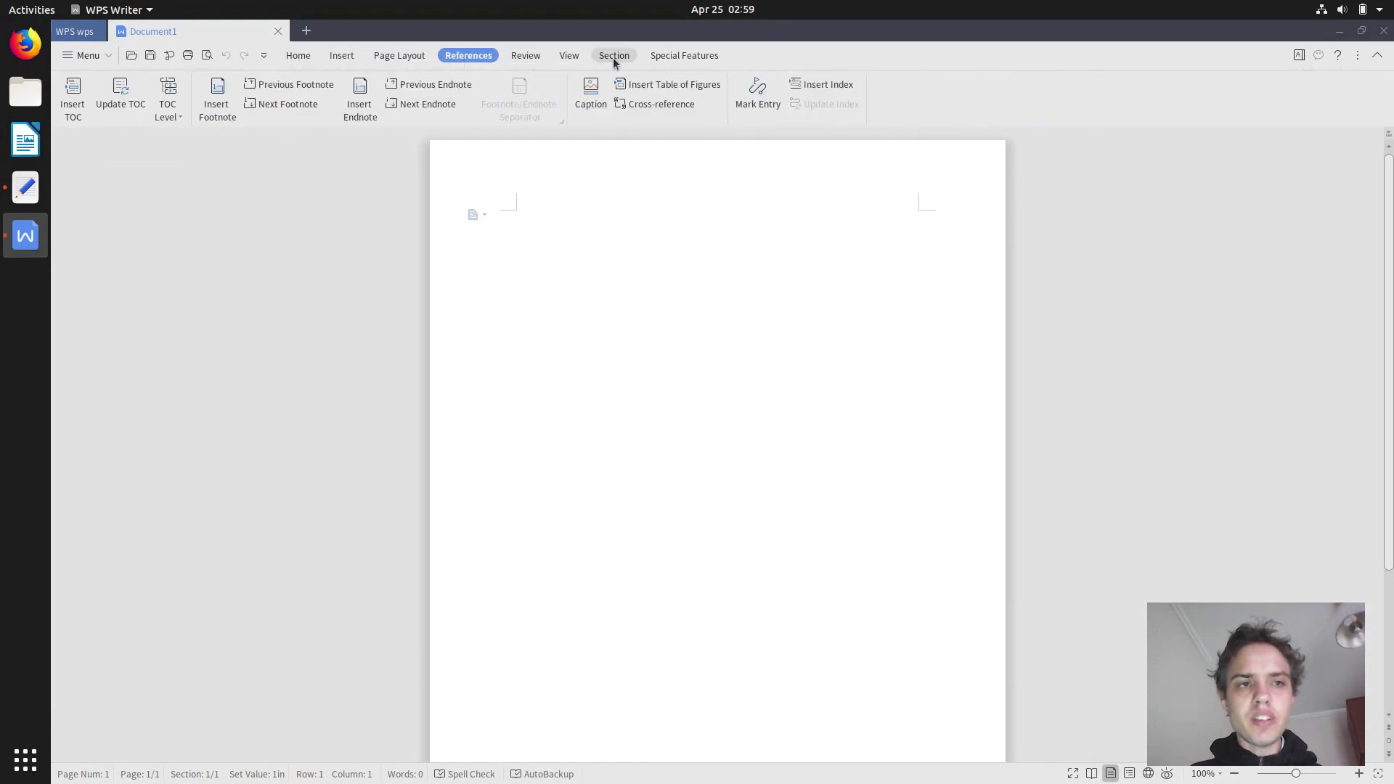
{"action": "left_click", "coordinate": [1297, 55]}
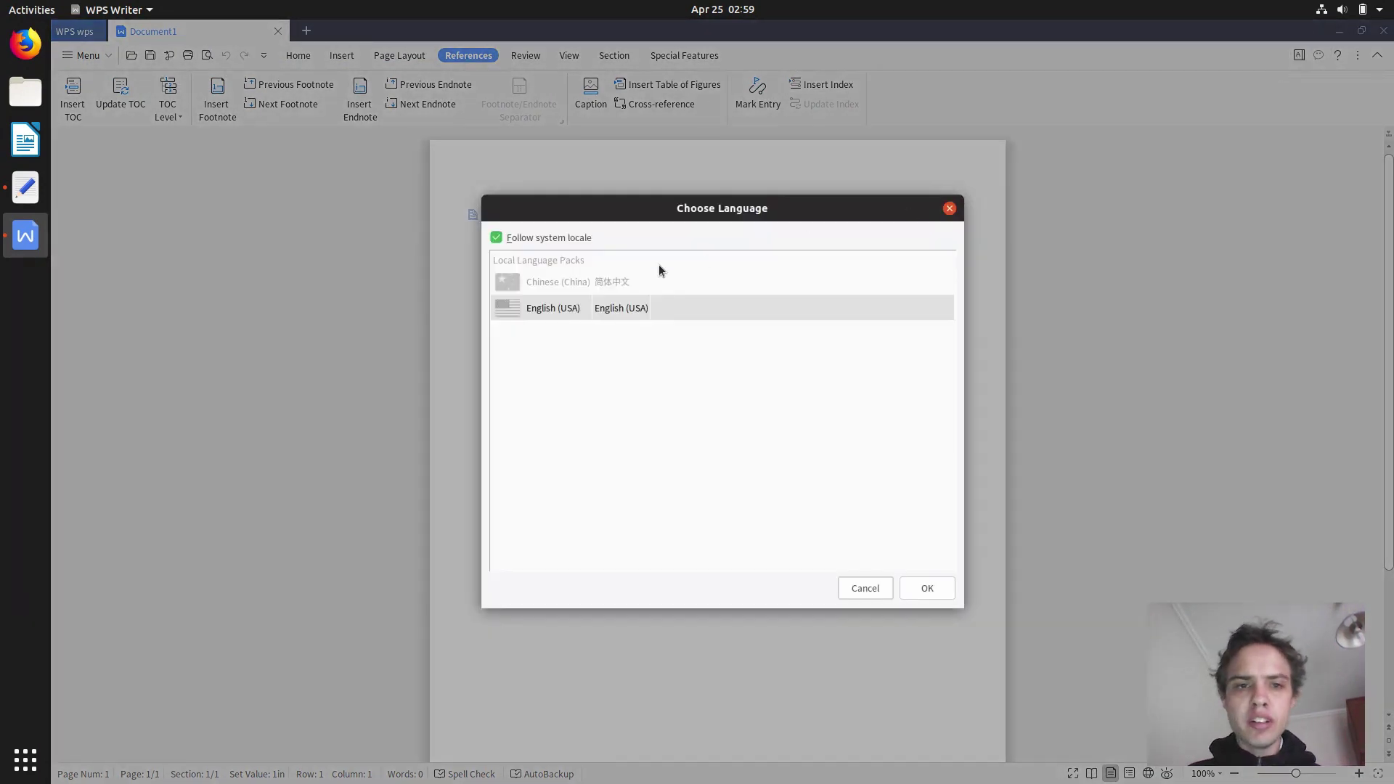
{"action": "left_click", "coordinate": [532, 241]}
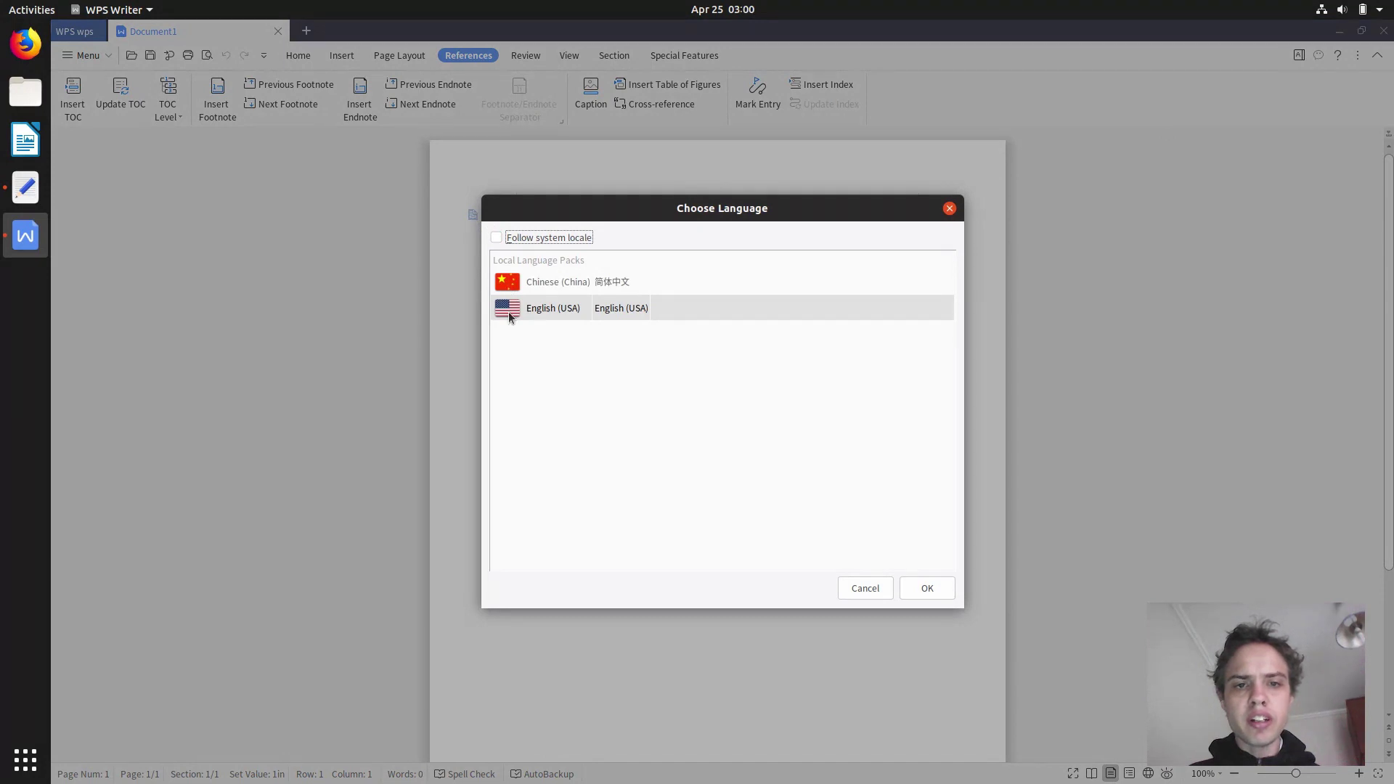
{"action": "left_click", "coordinate": [950, 209]}
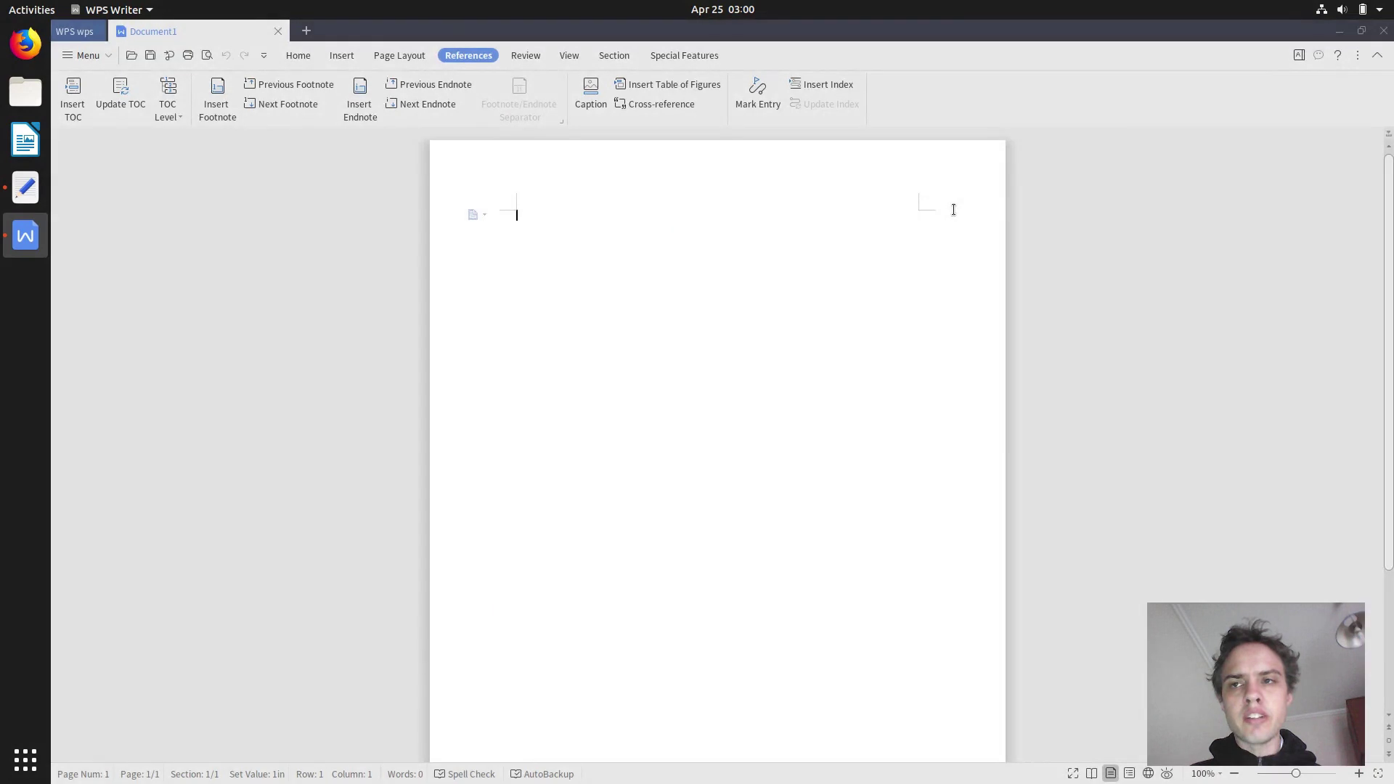
Close WPS Writer and correct 'nautius' to 'nautilus' in the notes.
{"action": "left_click", "coordinate": [1381, 32]}
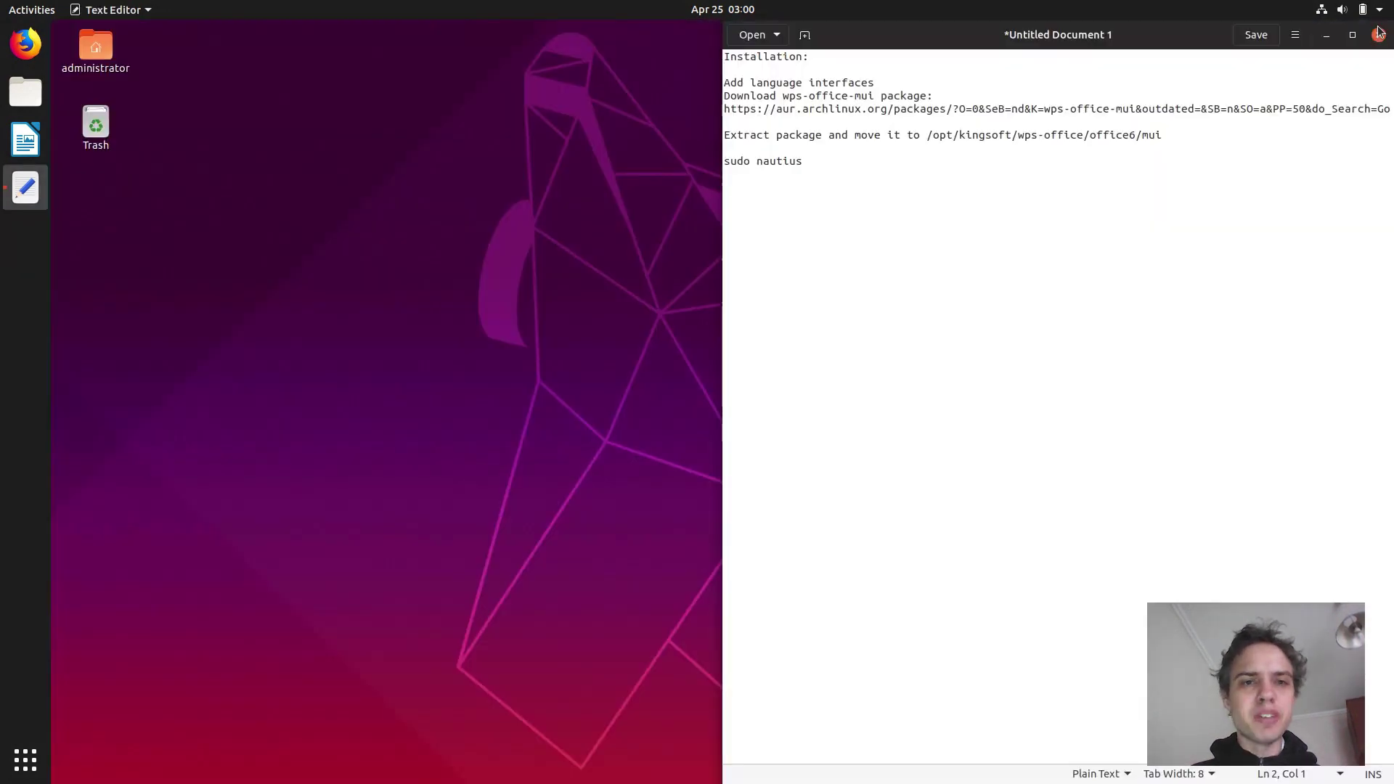
{"action": "left_click", "coordinate": [787, 161]}
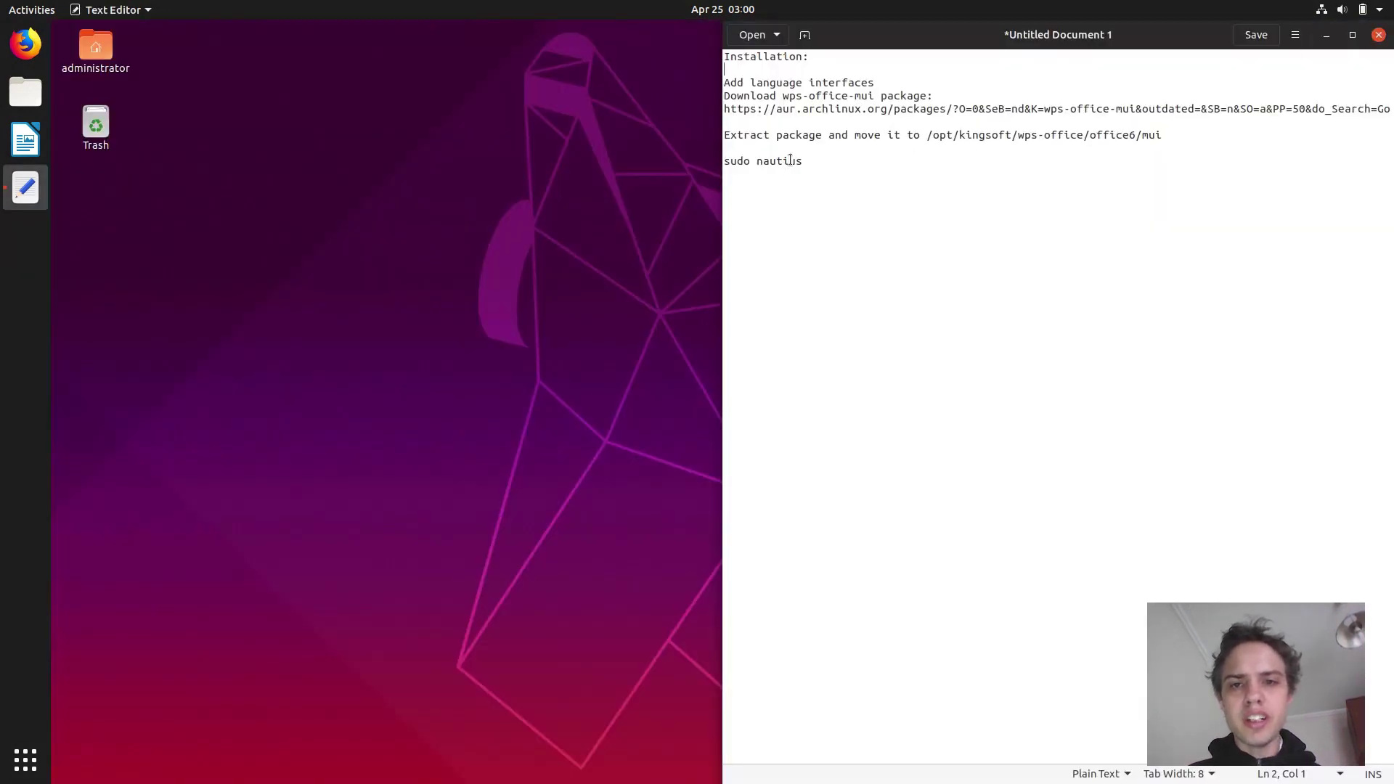
{"action": "type", "text": "l"}
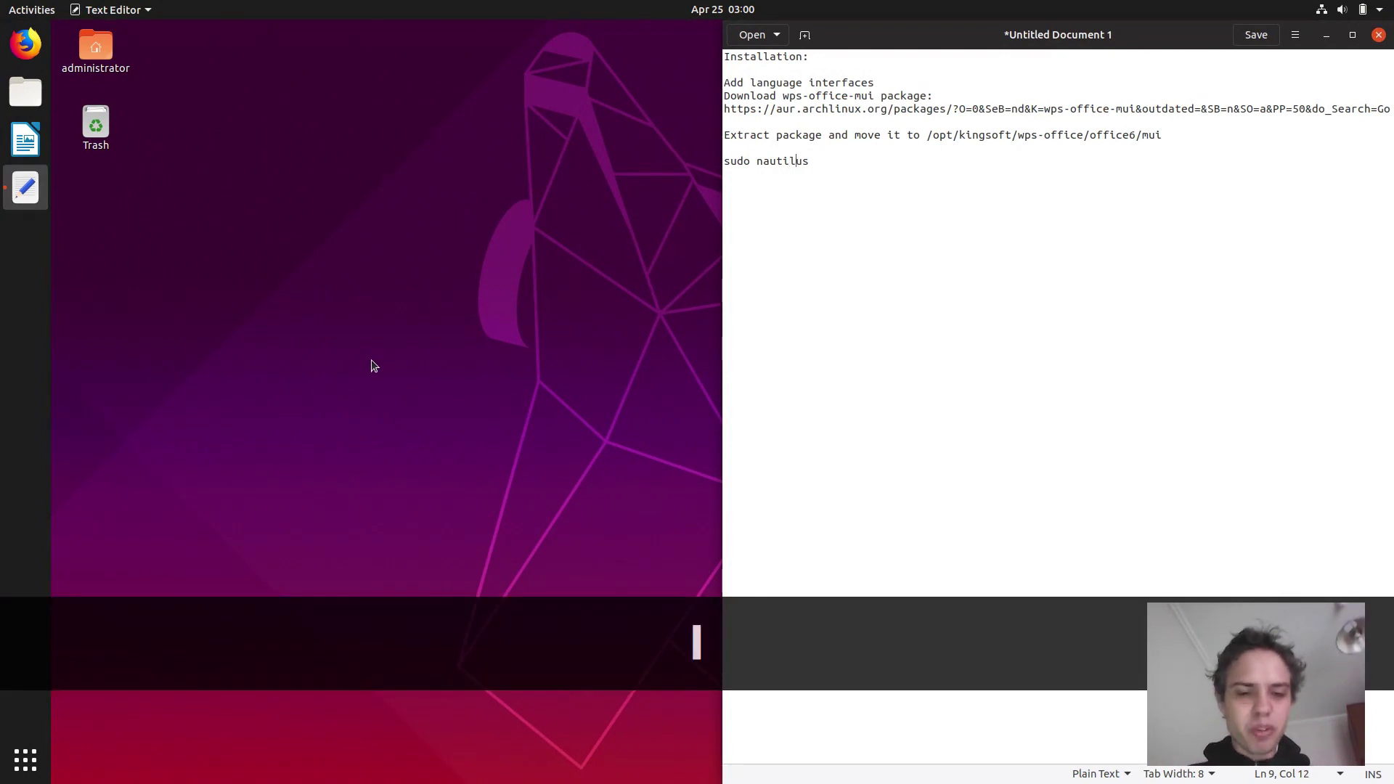
Open a terminal snapped to the left half and copy the sudo nautilus line from the notes.
{"action": "key", "text": "ctrl+alt+t"}
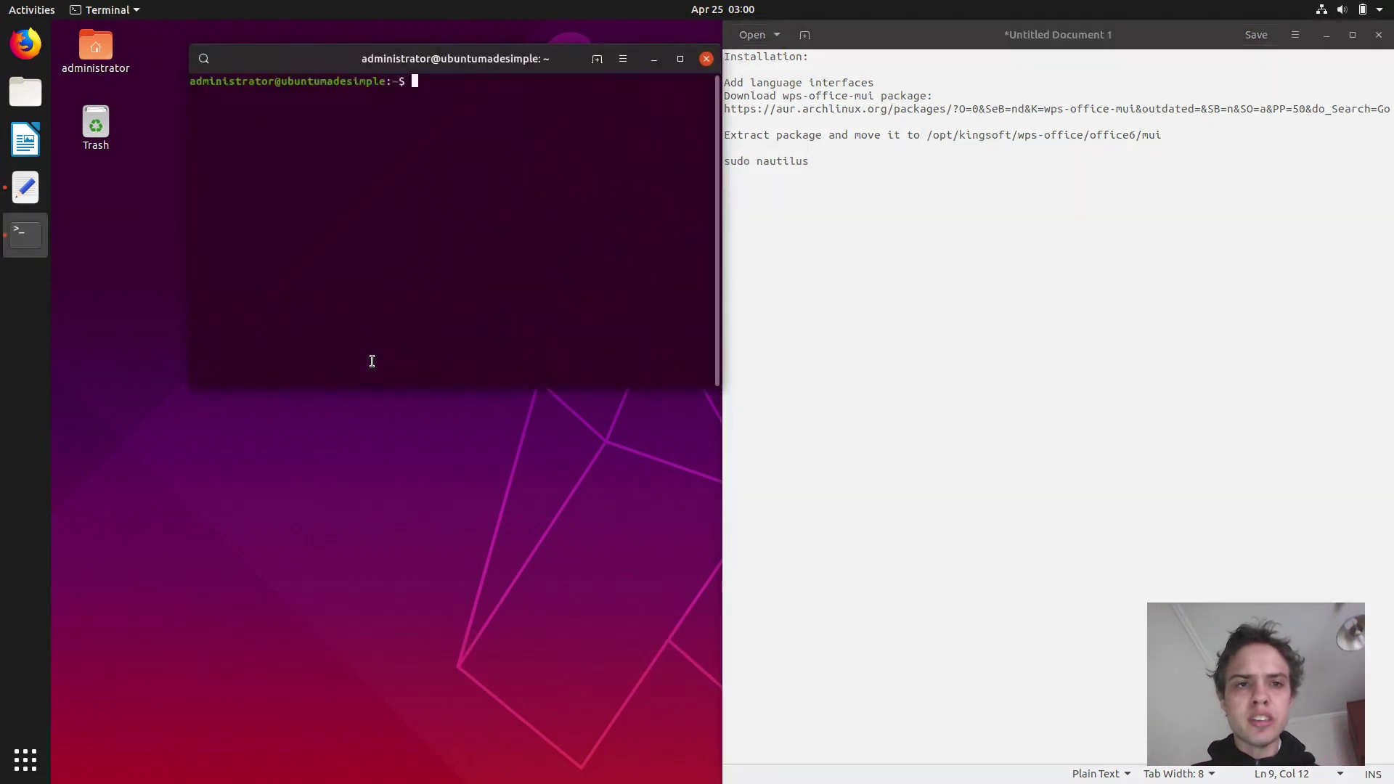
{"action": "left_click_drag", "start_coordinate": [430, 55], "coordinate": [4, 159]}
{"action": "left_click_drag", "start_coordinate": [832, 163], "coordinate": [718, 158]}
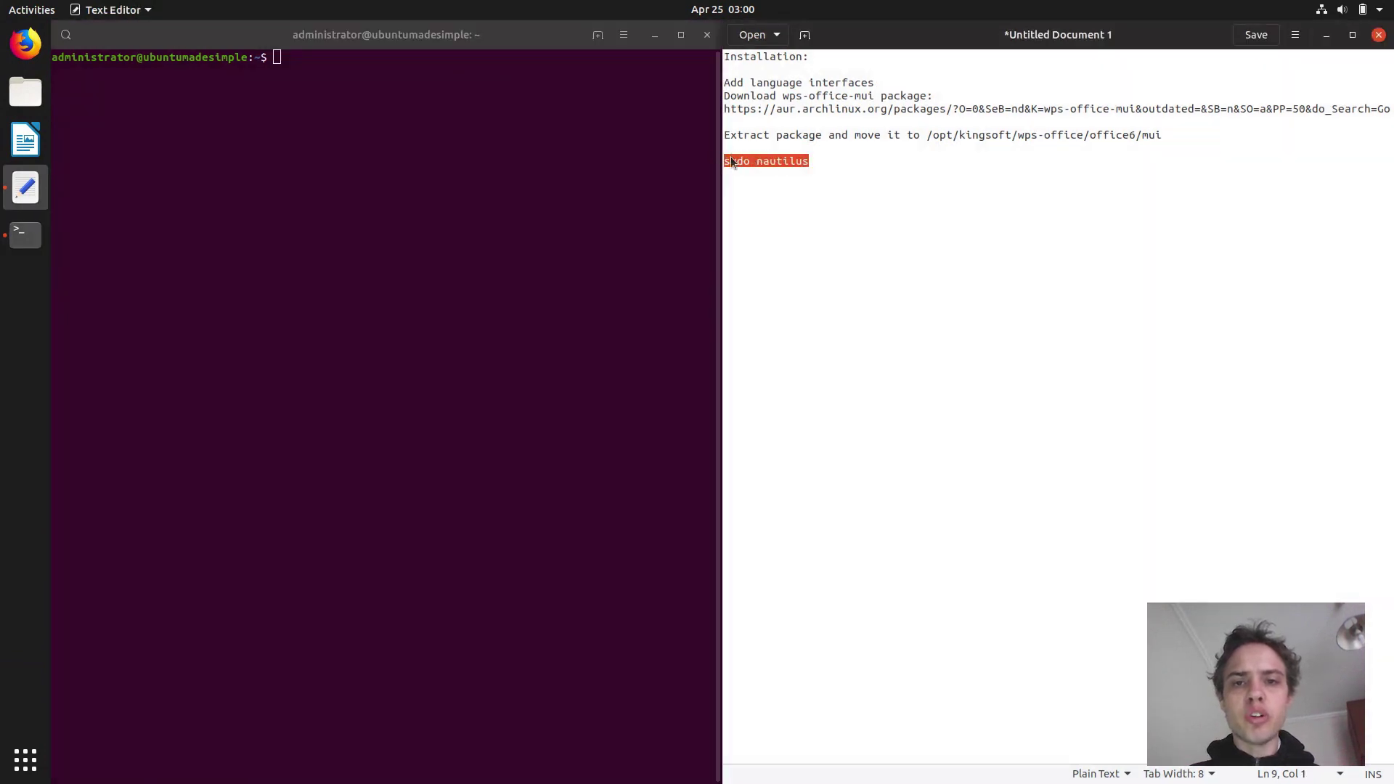
{"action": "right_click", "coordinate": [731, 161]}
{"action": "left_click", "coordinate": [770, 234]}
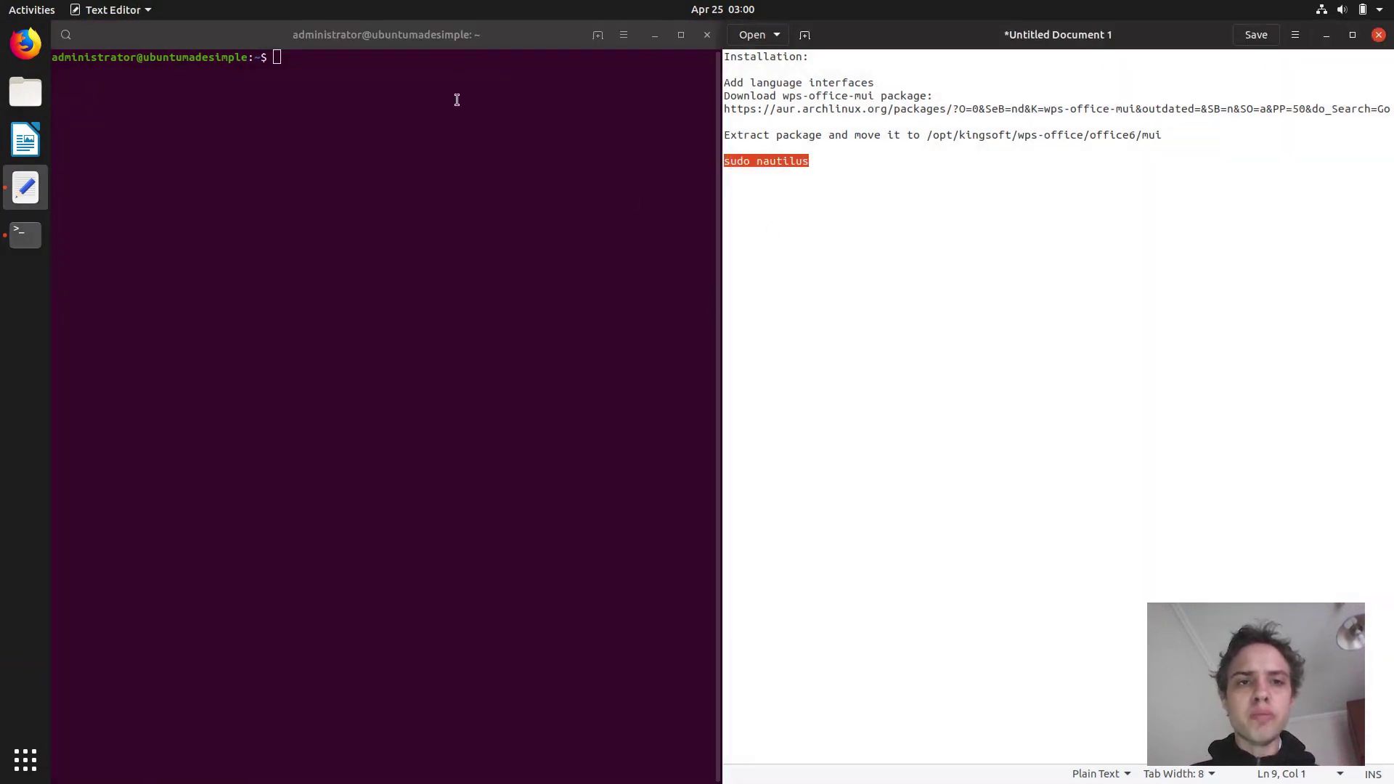
Paste and run sudo nautilus in the terminal, entering the administrator password.
{"action": "left_click", "coordinate": [420, 78]}
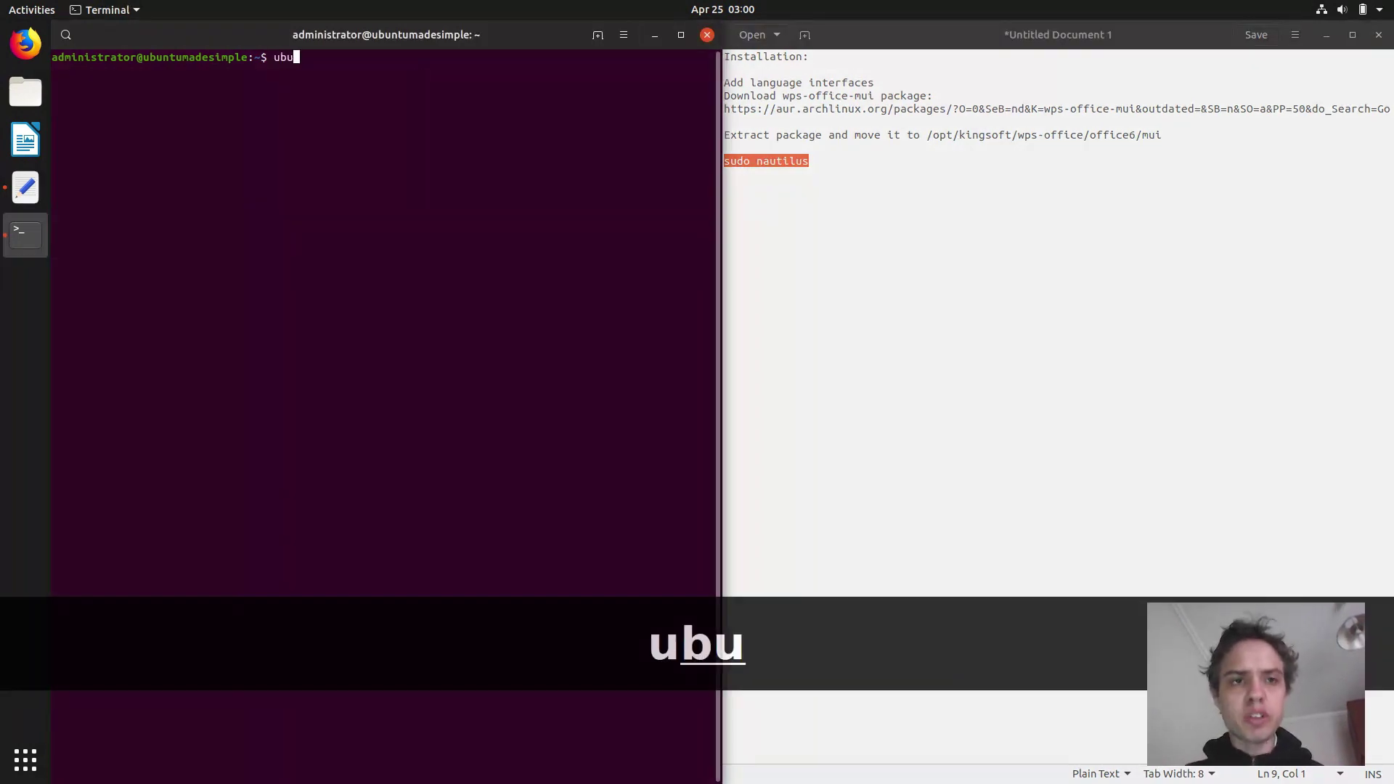
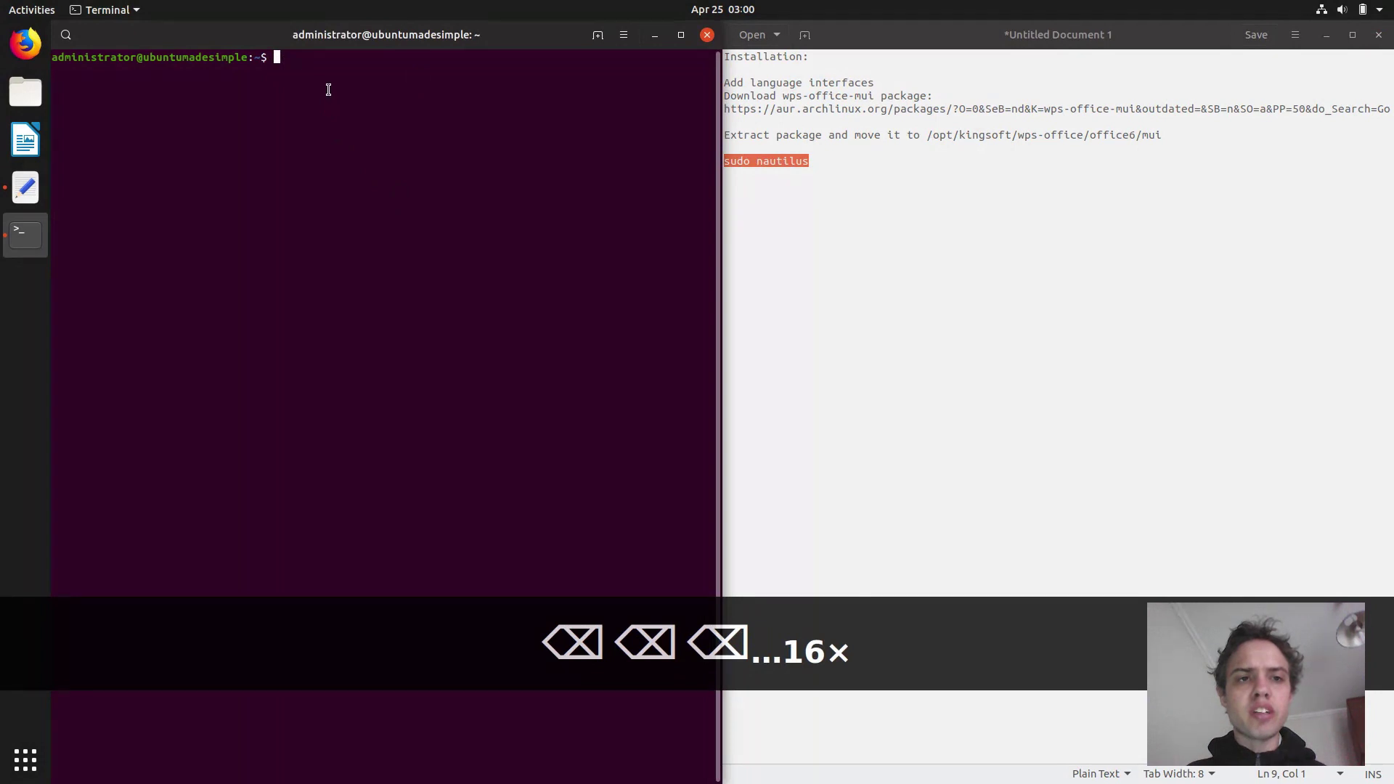
{"action": "right_click", "coordinate": [329, 92]}
{"action": "left_click", "coordinate": [367, 146]}
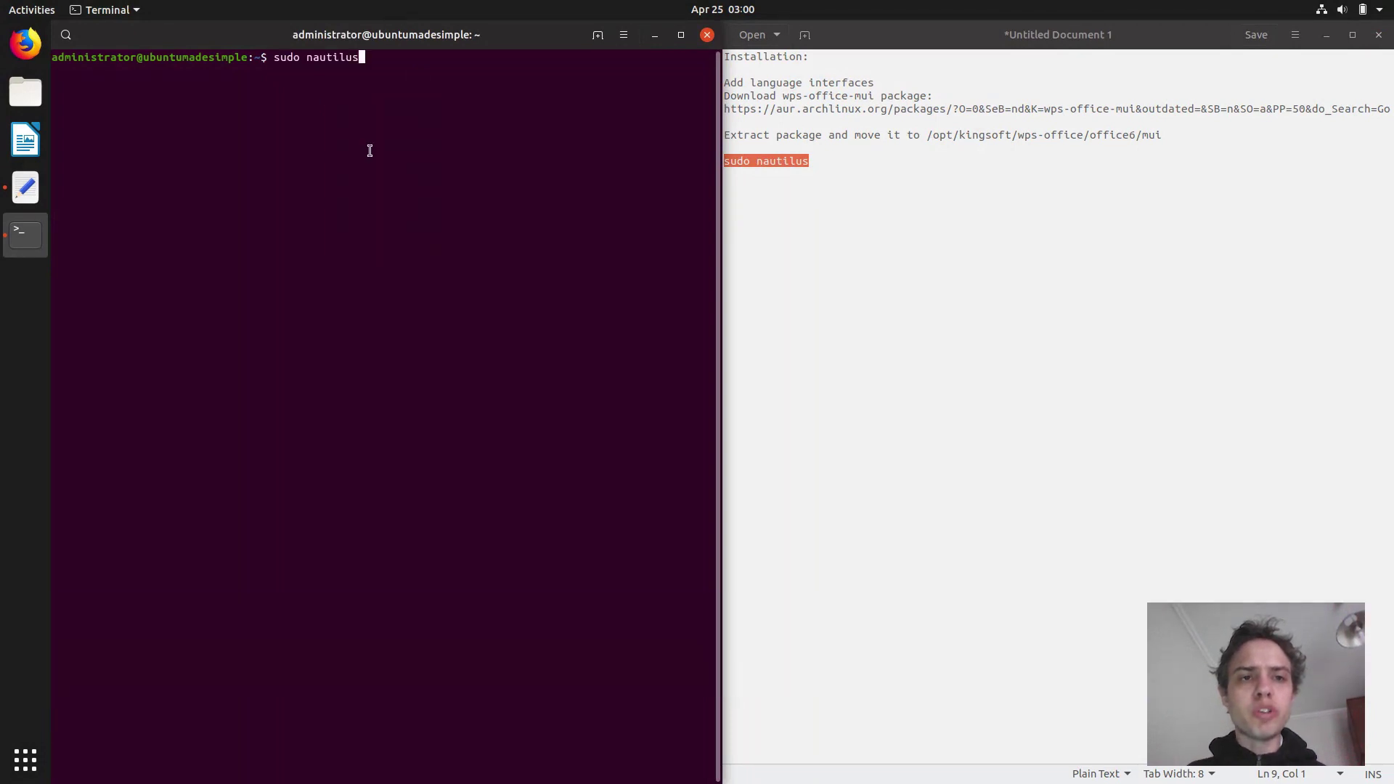
{"action": "key", "text": "Return"}
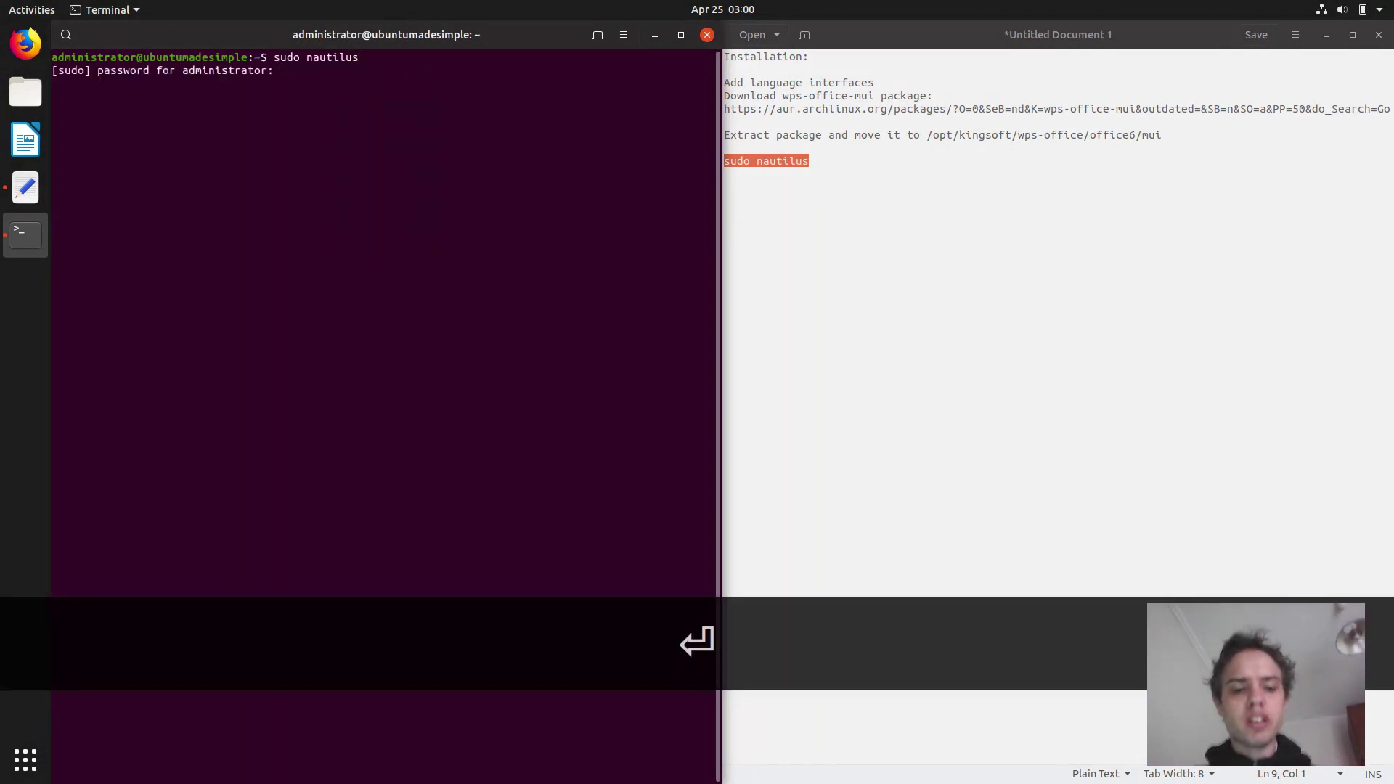
{"action": "key", "text": "Return"}
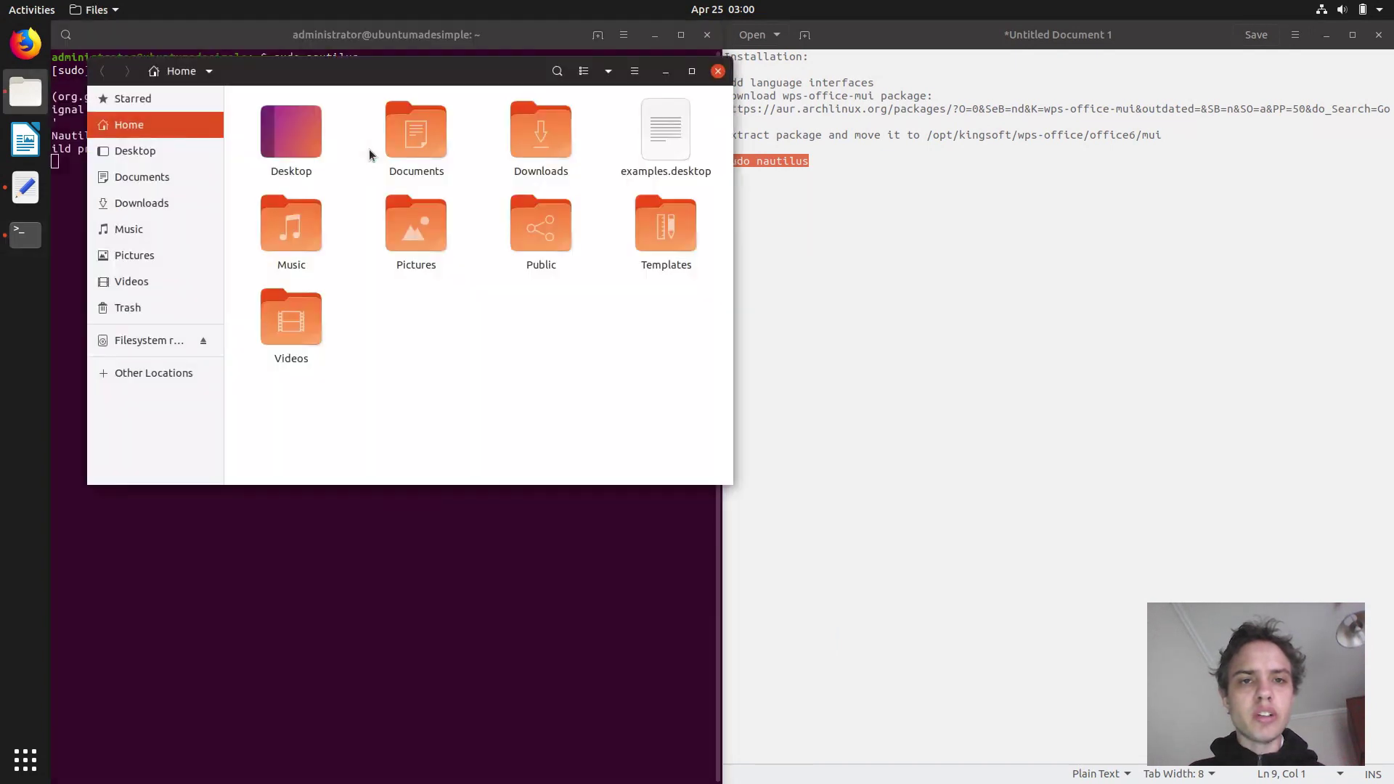
Switch to list view, open Downloads, and bring up actions for the ru_RU folder.
{"action": "left_click", "coordinate": [581, 74]}
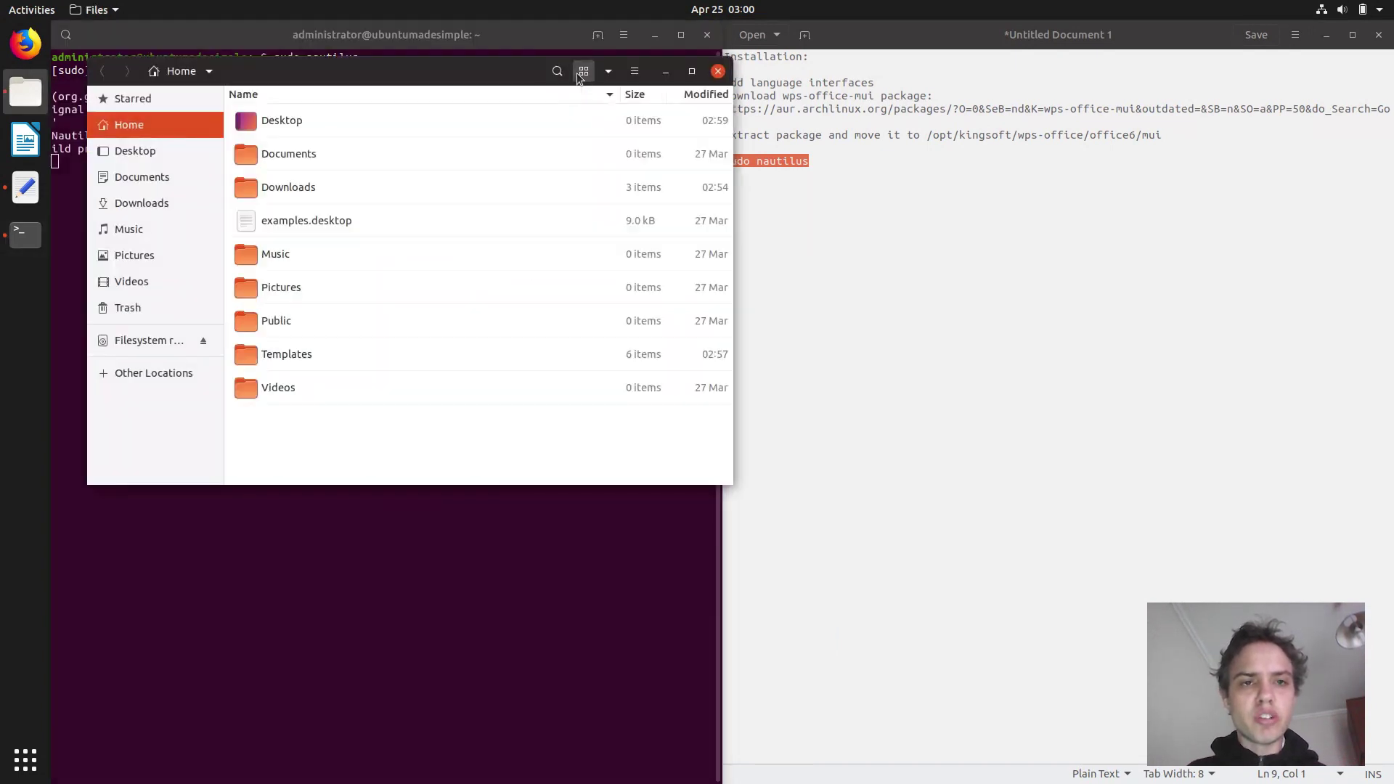
{"action": "double_click", "coordinate": [299, 187]}
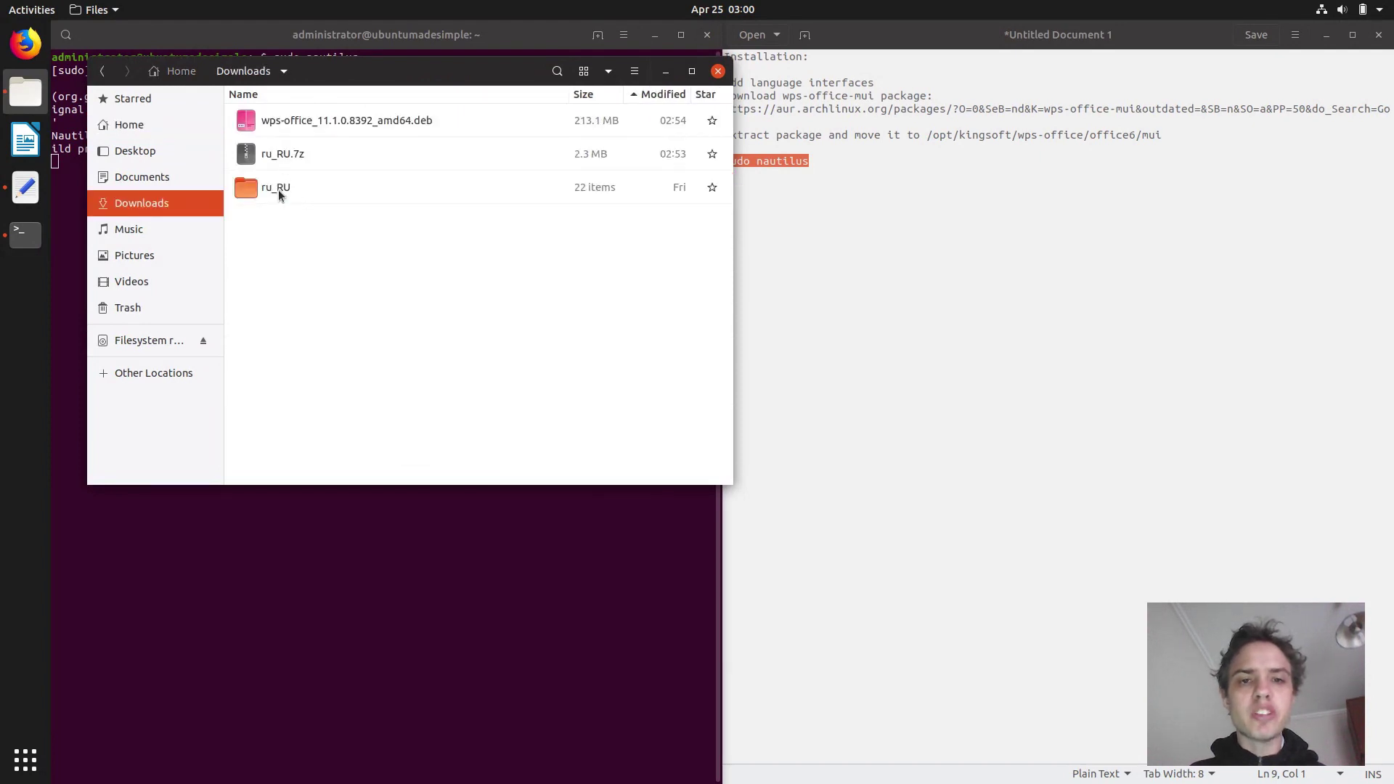
{"action": "left_click", "coordinate": [277, 189]}
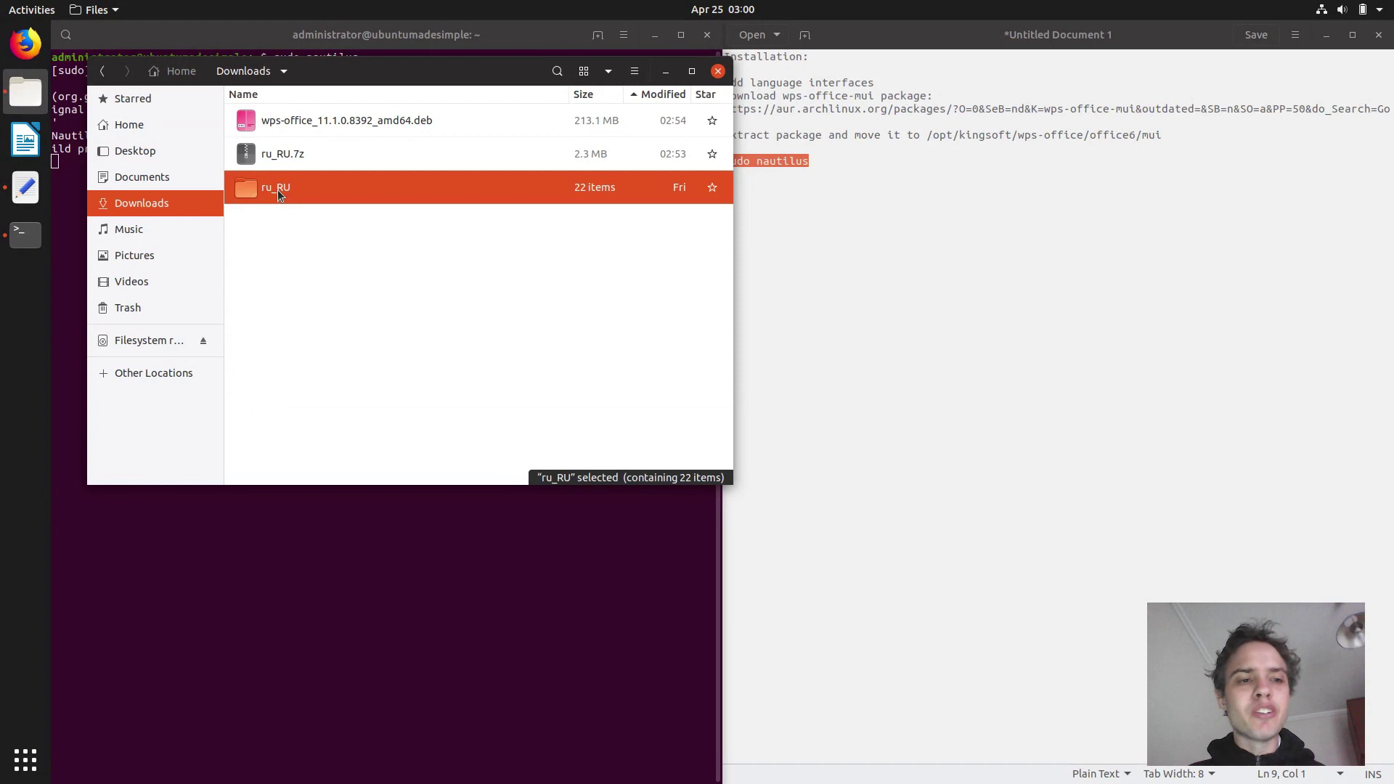
{"action": "right_click", "coordinate": [277, 189]}
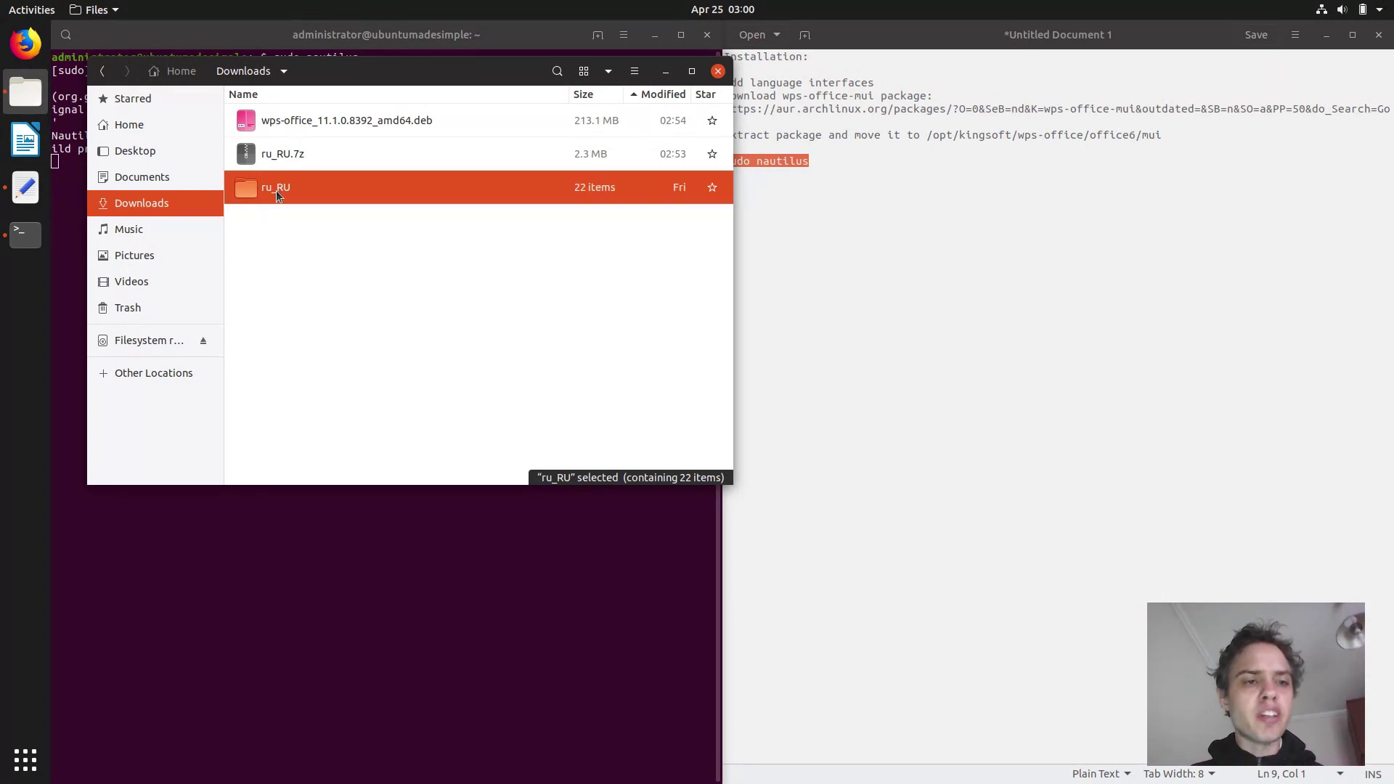
Browse from the filesystem root to /opt/kingsoft/wps-office/office6.
{"action": "left_click", "coordinate": [133, 349]}
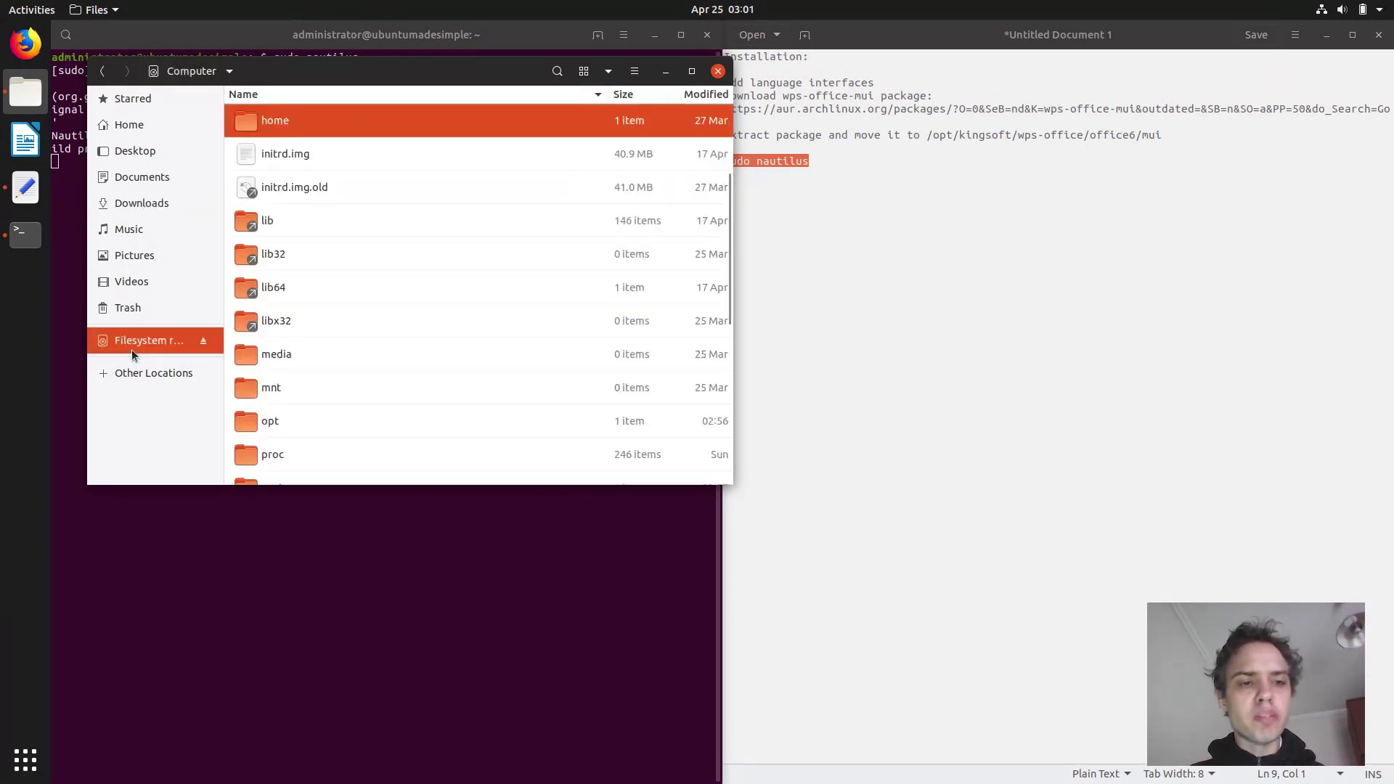
{"action": "double_click", "coordinate": [259, 425]}
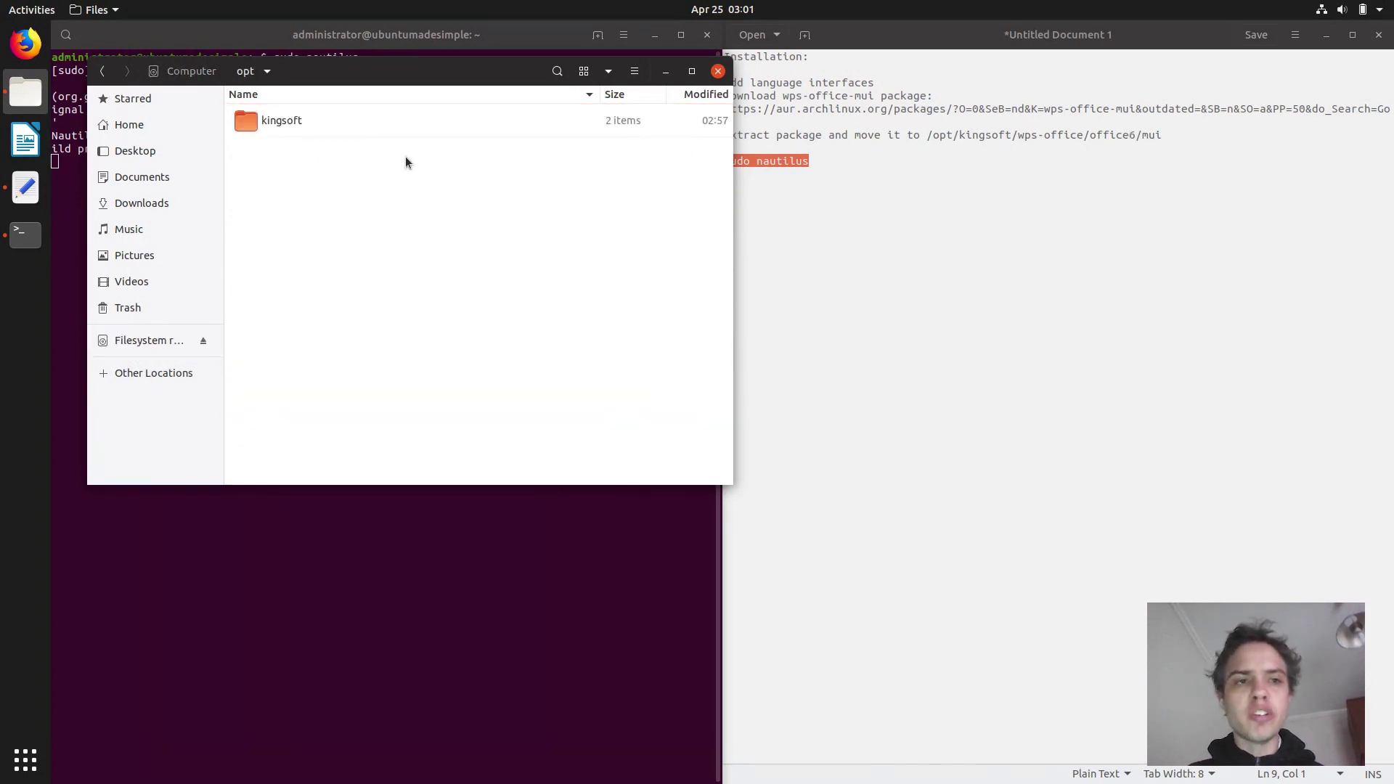
{"action": "left_click", "coordinate": [254, 120]}
{"action": "double_click", "coordinate": [254, 119]}
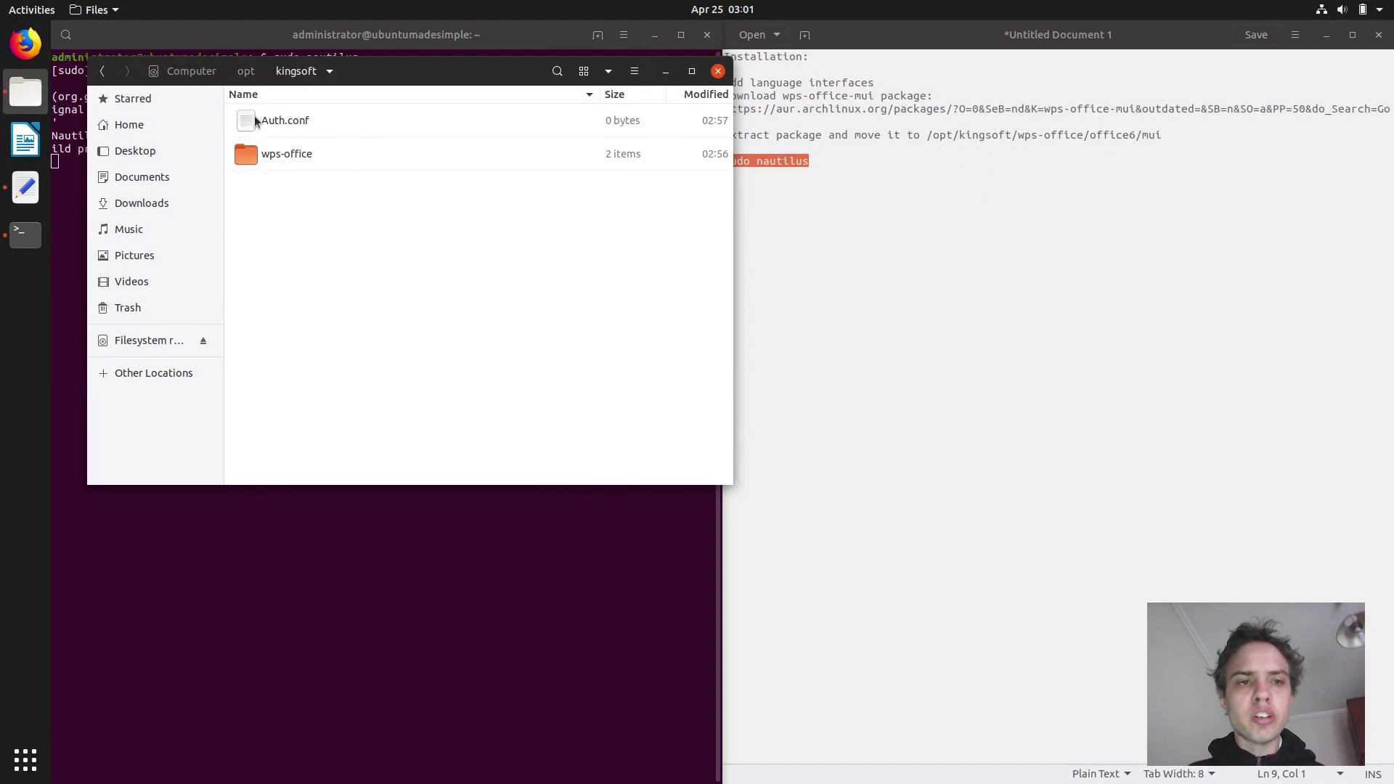
{"action": "double_click", "coordinate": [254, 155]}
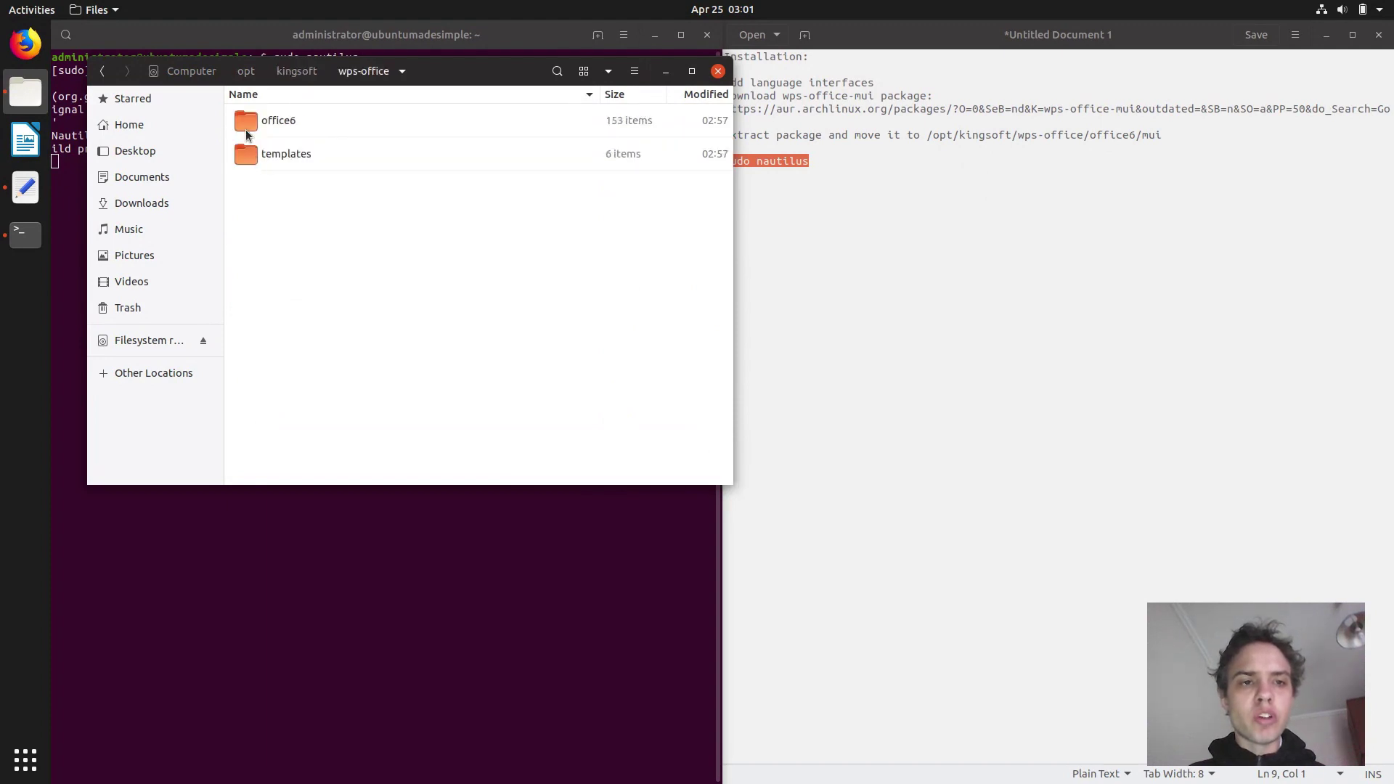
{"action": "double_click", "coordinate": [245, 123]}
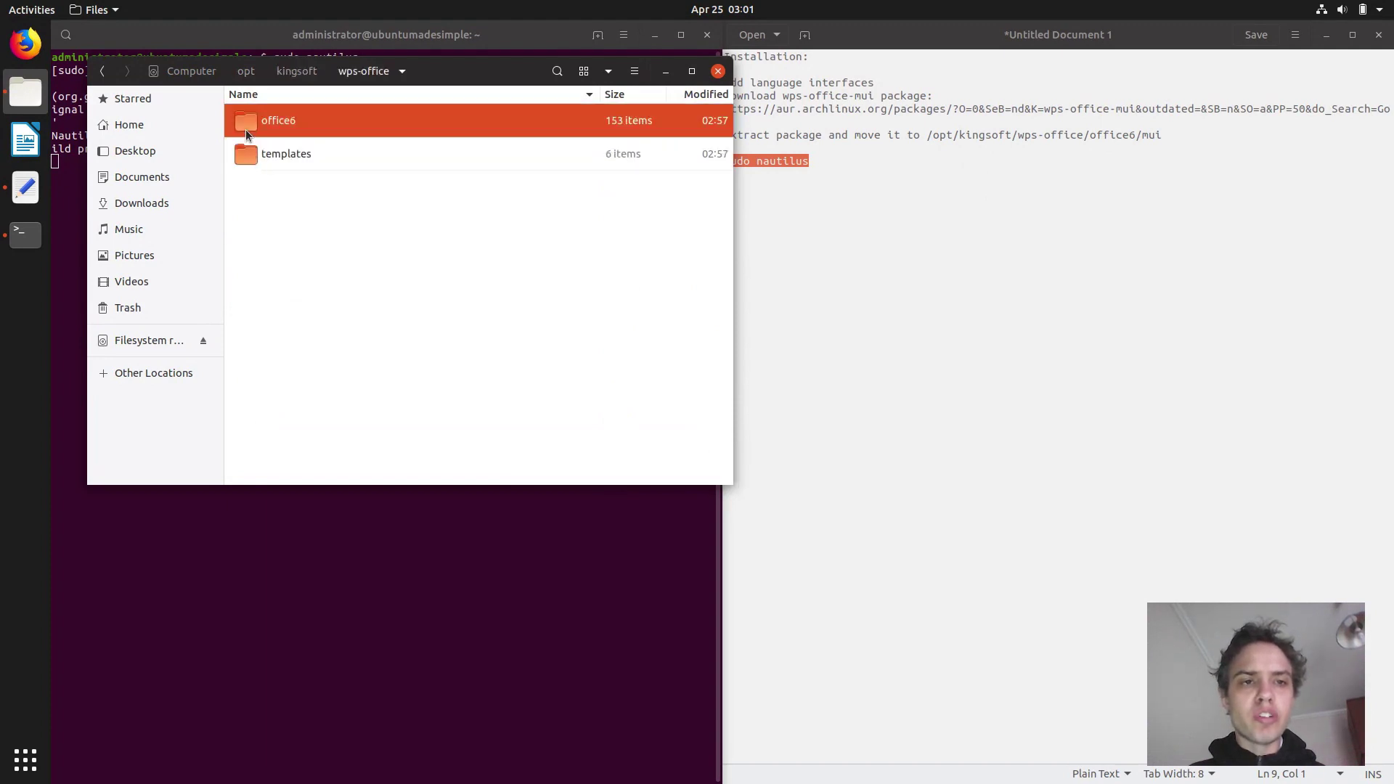
Paste the ru_RU folder into the mui folder and close the file manager.
{"action": "left_click", "coordinate": [687, 72]}
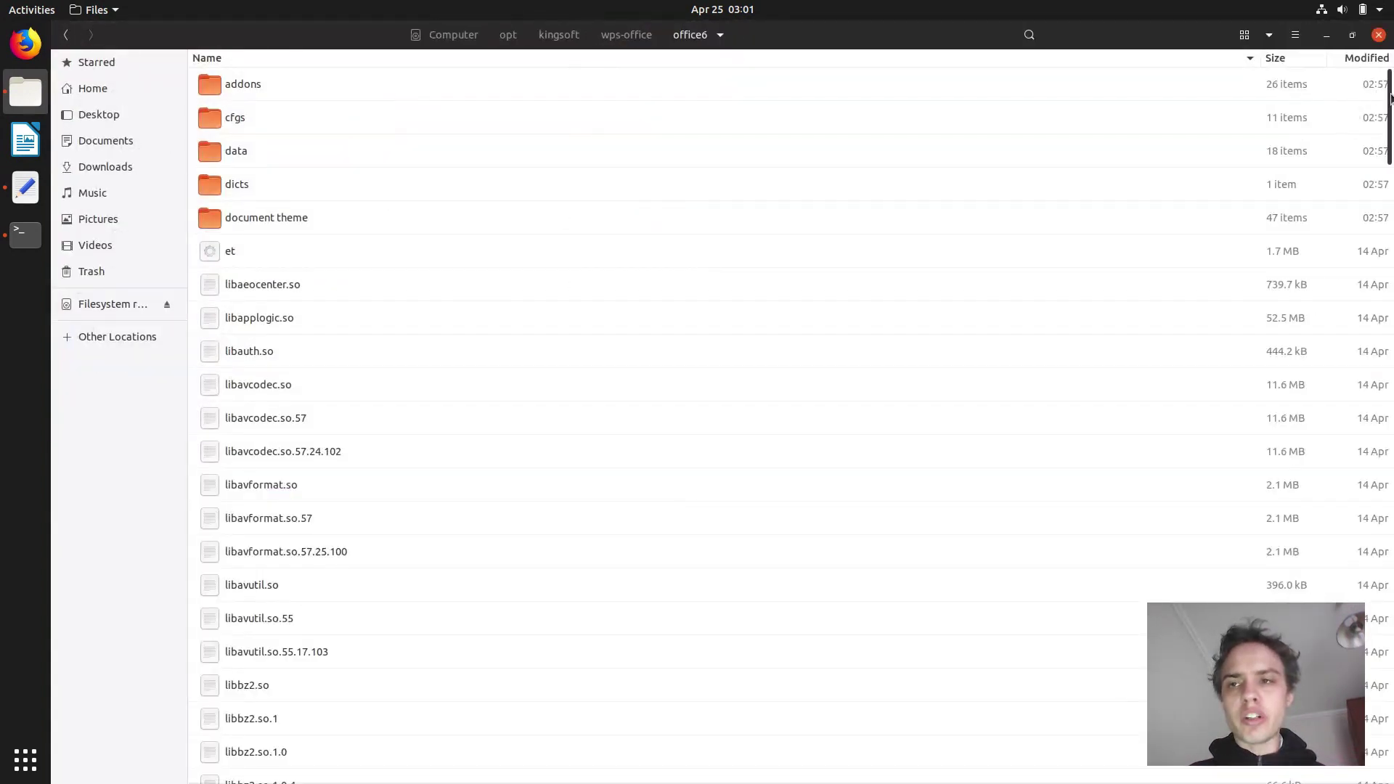
{"action": "left_click_drag", "start_coordinate": [1390, 98], "coordinate": [1389, 682]}
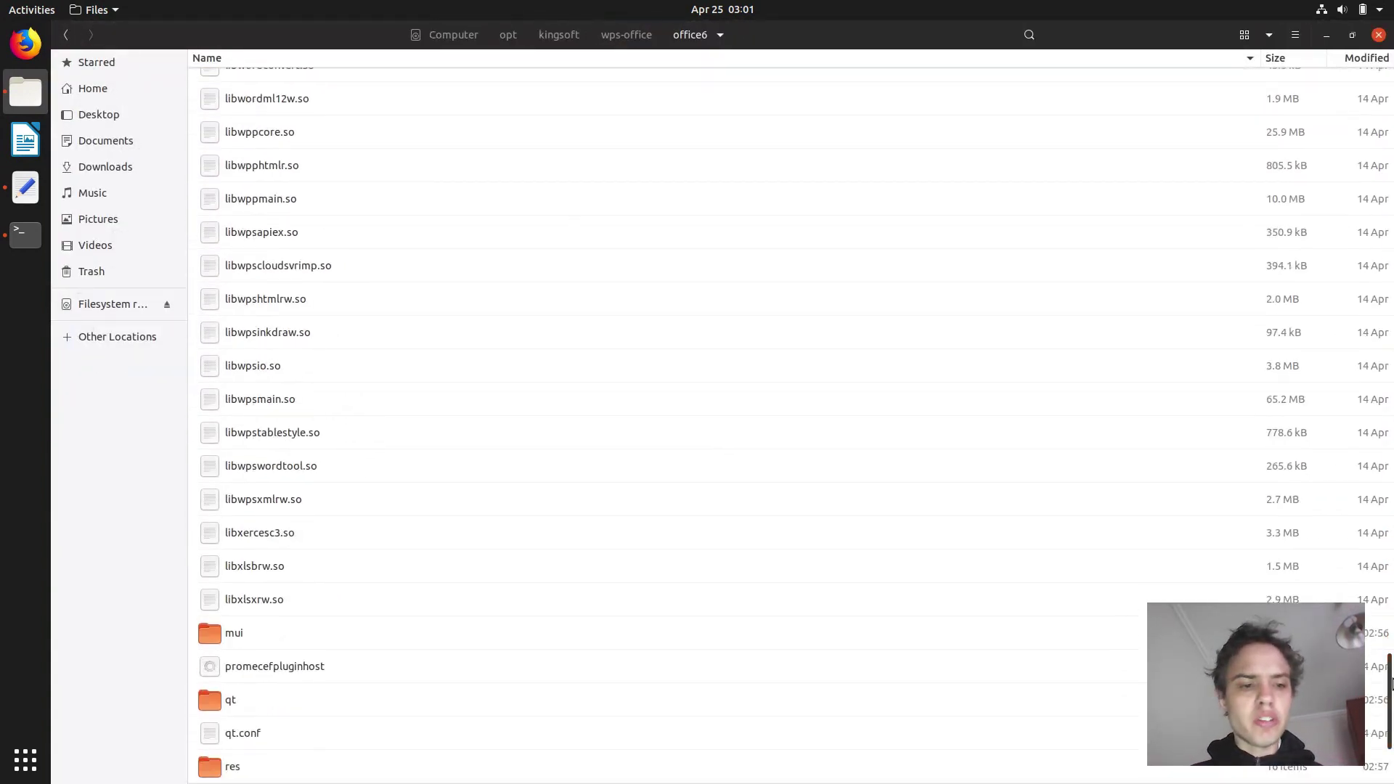
{"action": "double_click", "coordinate": [222, 637]}
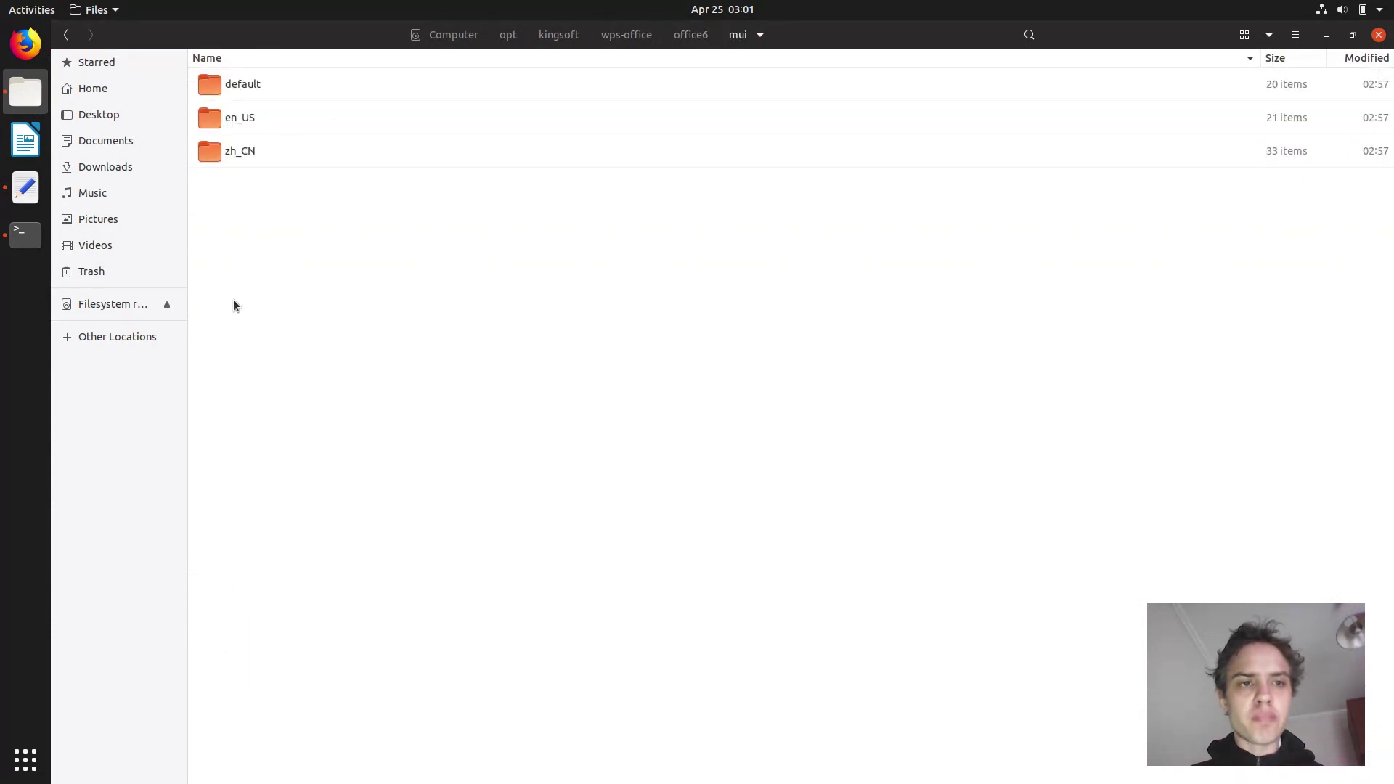
{"action": "right_click", "coordinate": [233, 301]}
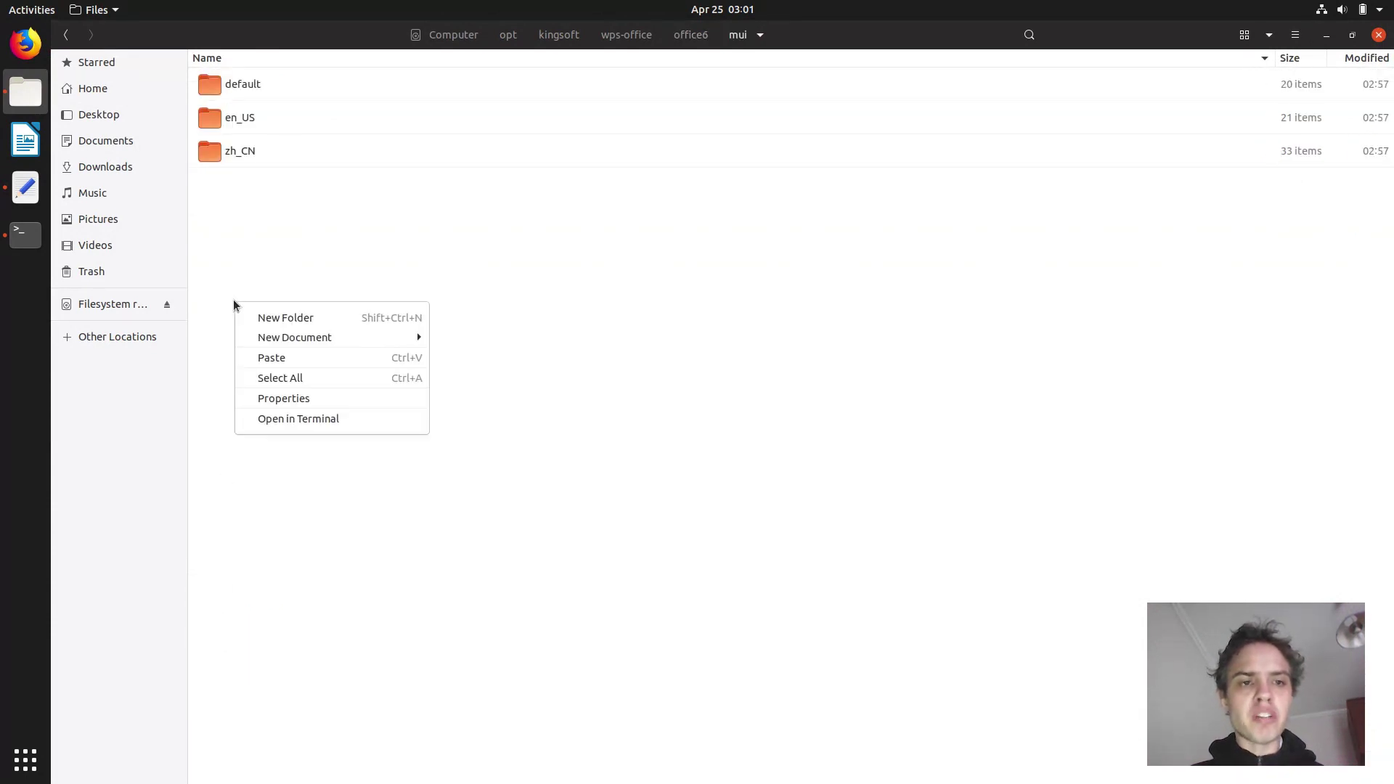
{"action": "left_click", "coordinate": [271, 358]}
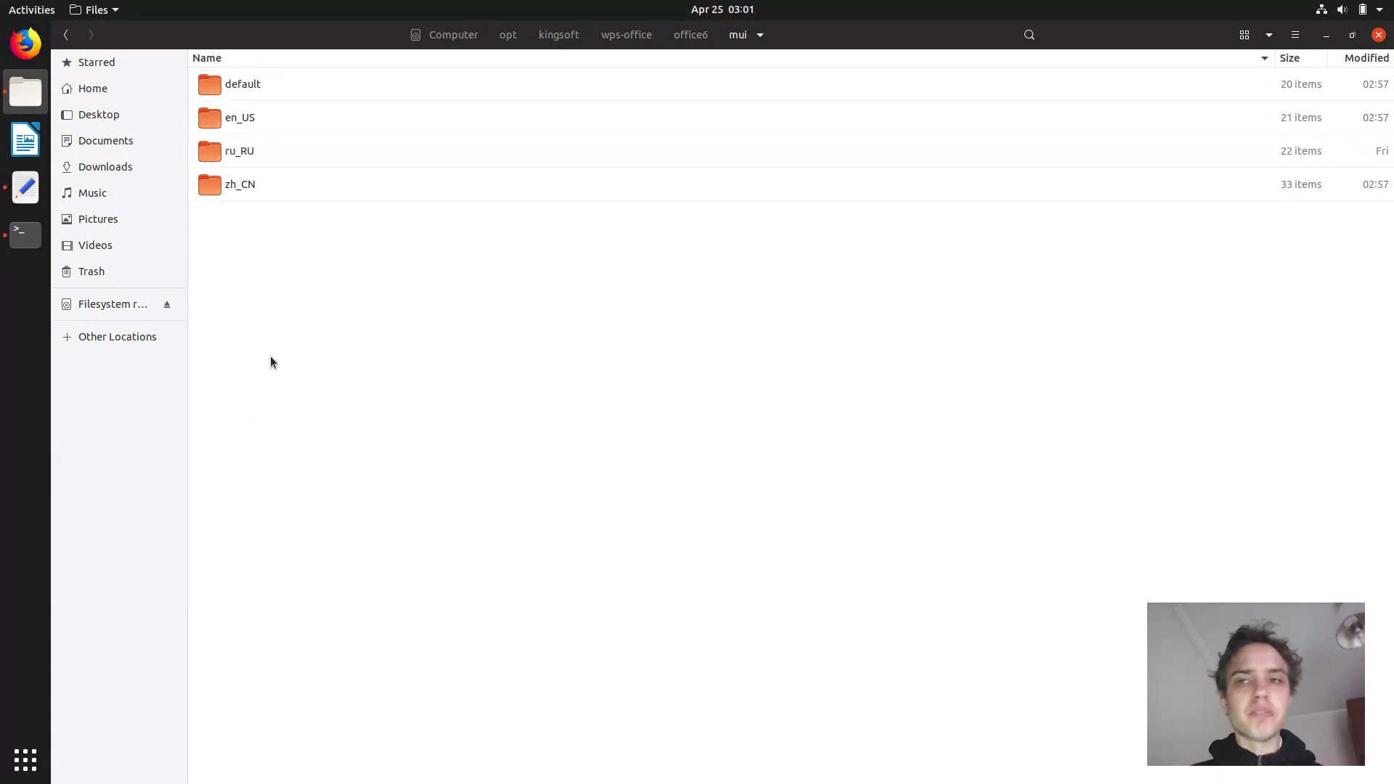
{"action": "left_click", "coordinate": [1378, 35]}
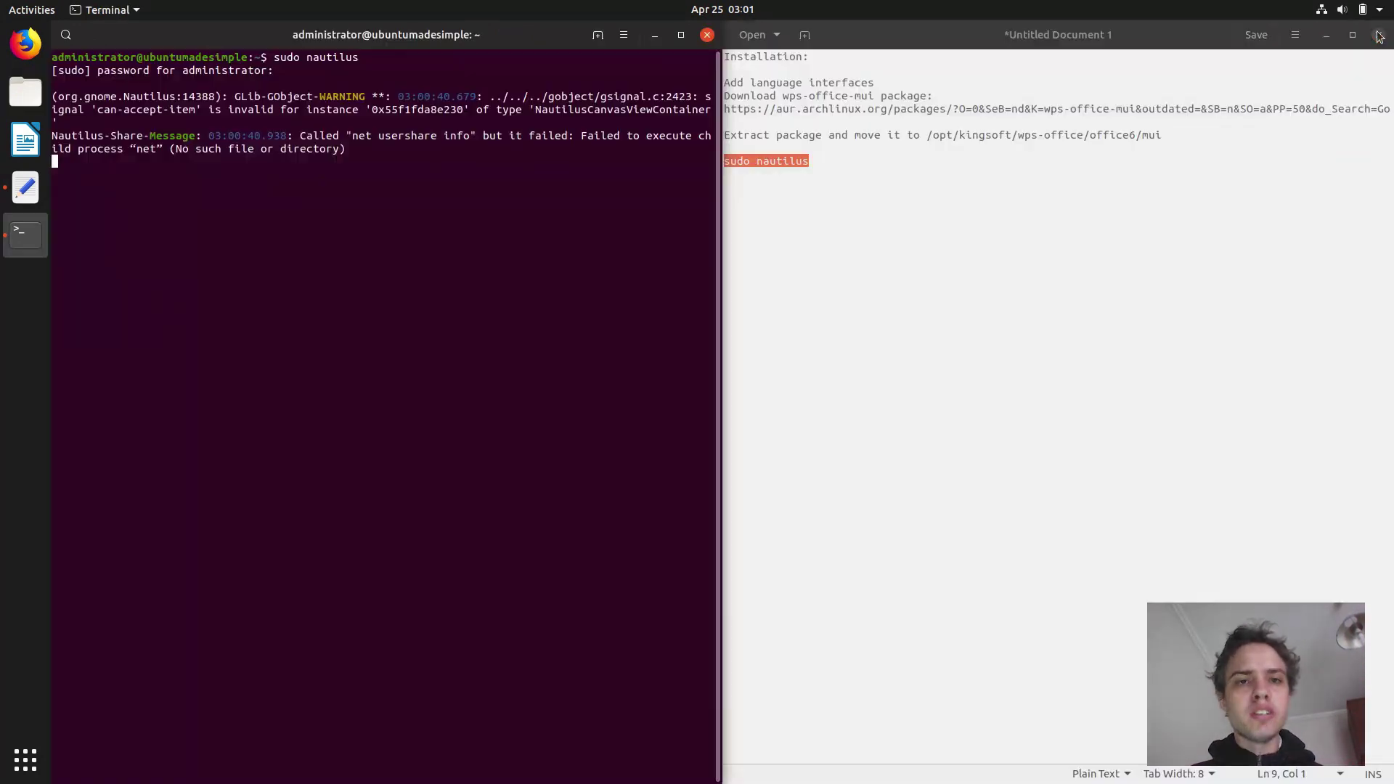
Close the terminal and discard the unsaved notes in Text Editor.
{"action": "left_click", "coordinate": [707, 36]}
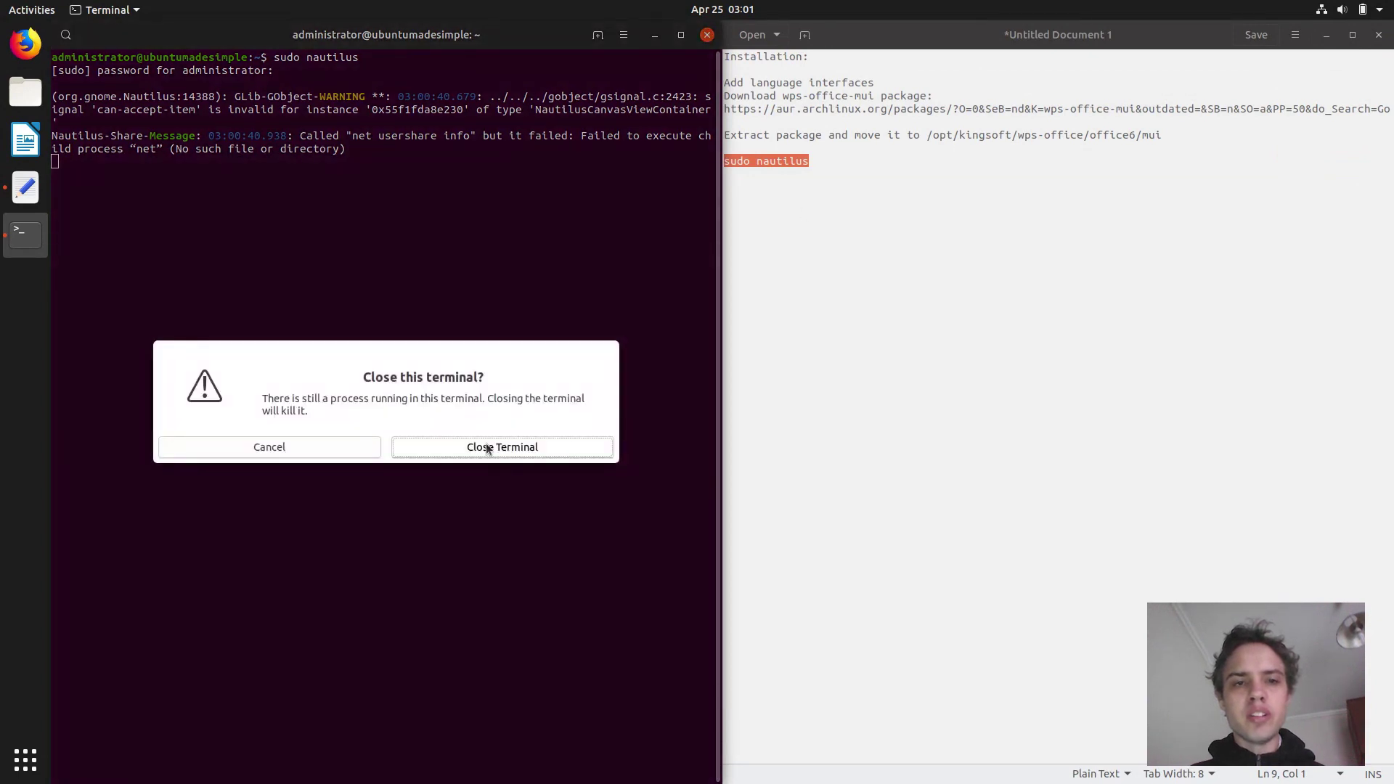
{"action": "left_click", "coordinate": [487, 447]}
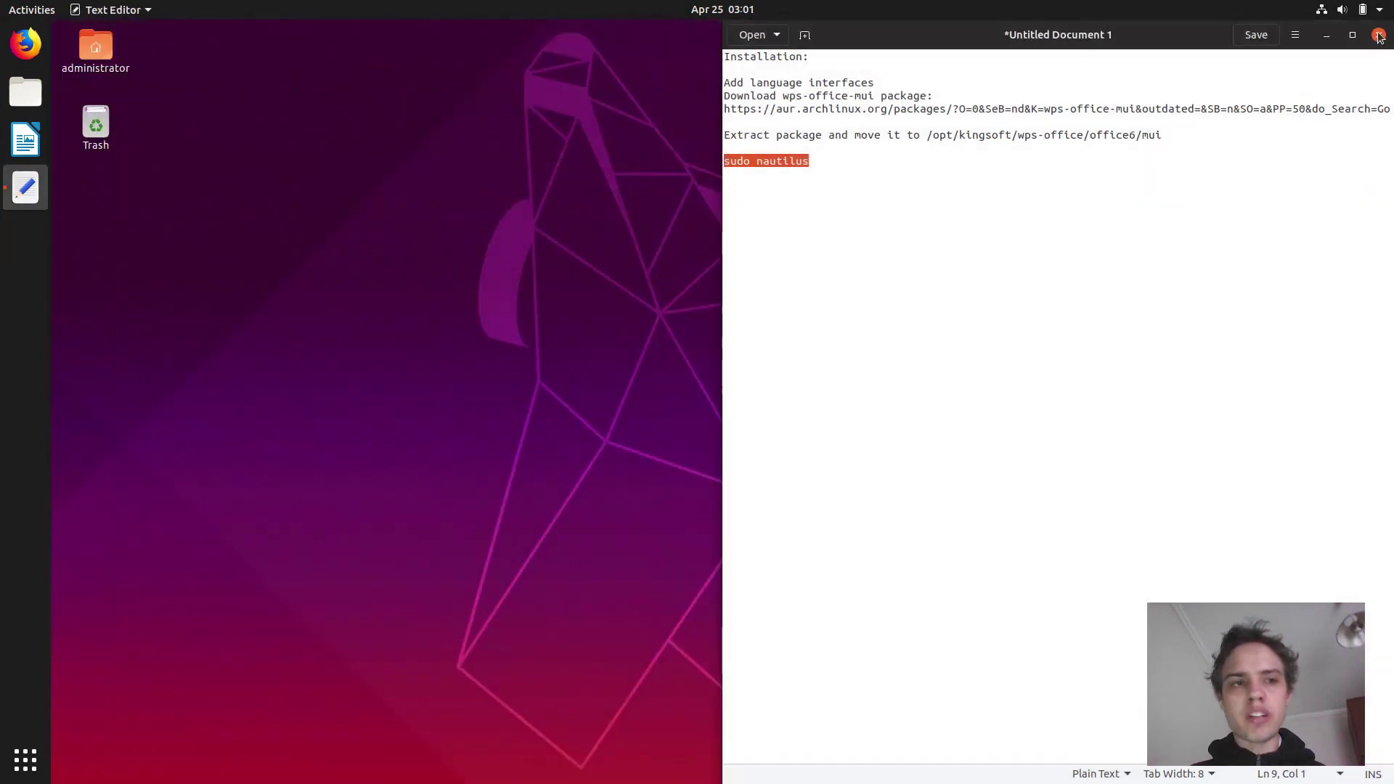
{"action": "left_click", "coordinate": [1379, 35]}
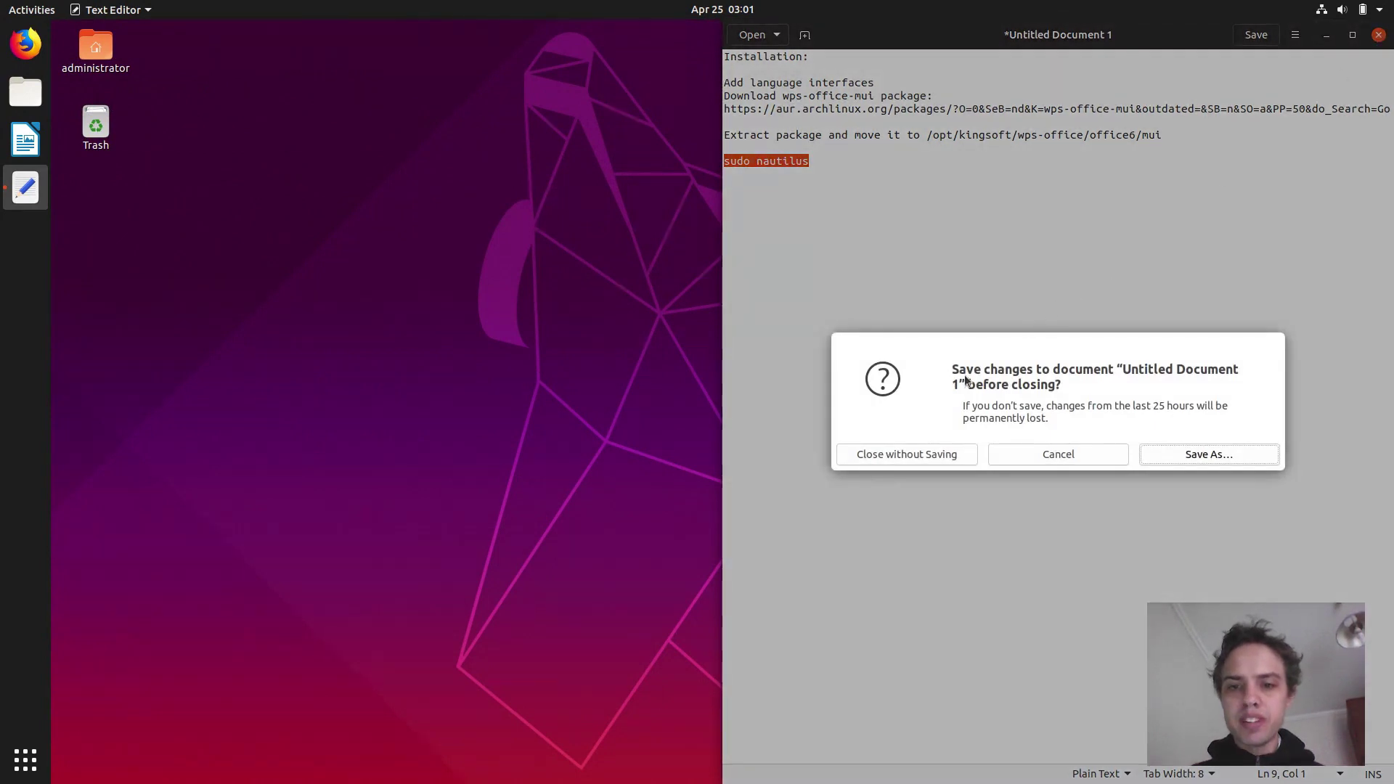
{"action": "left_click", "coordinate": [933, 455]}
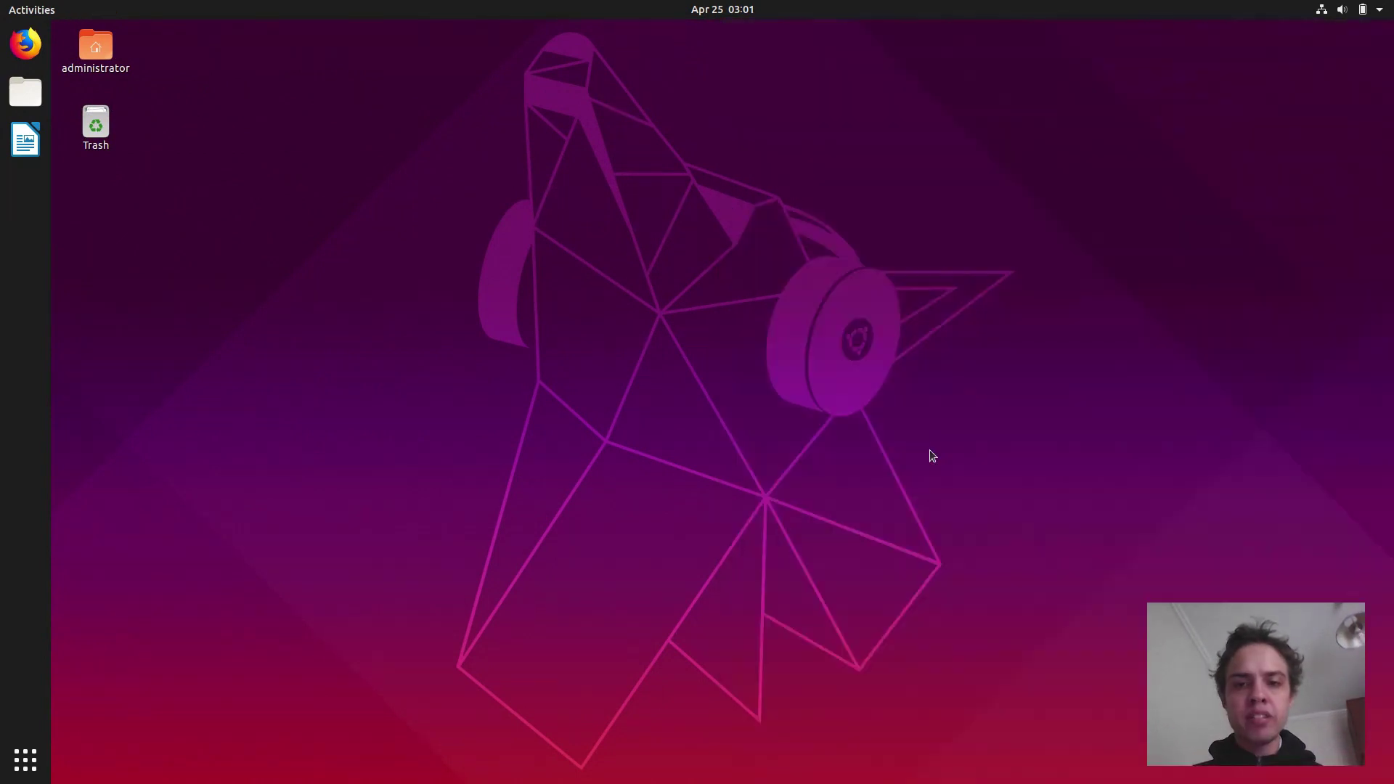
Search 'wp' in the Activities overview to find the WPS apps.
{"action": "left_click", "coordinate": [90, 61]}
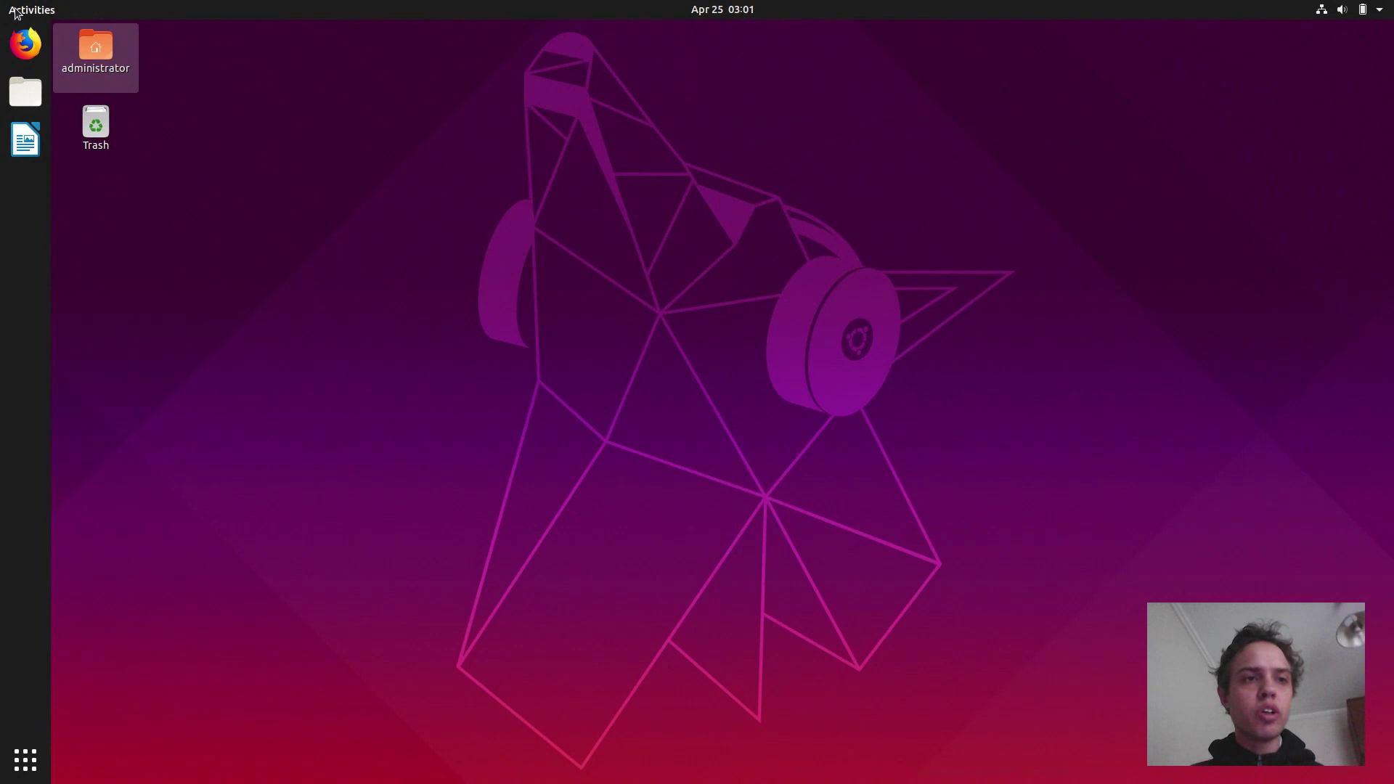
{"action": "left_click", "coordinate": [14, 13]}
{"action": "type", "text": "w"}
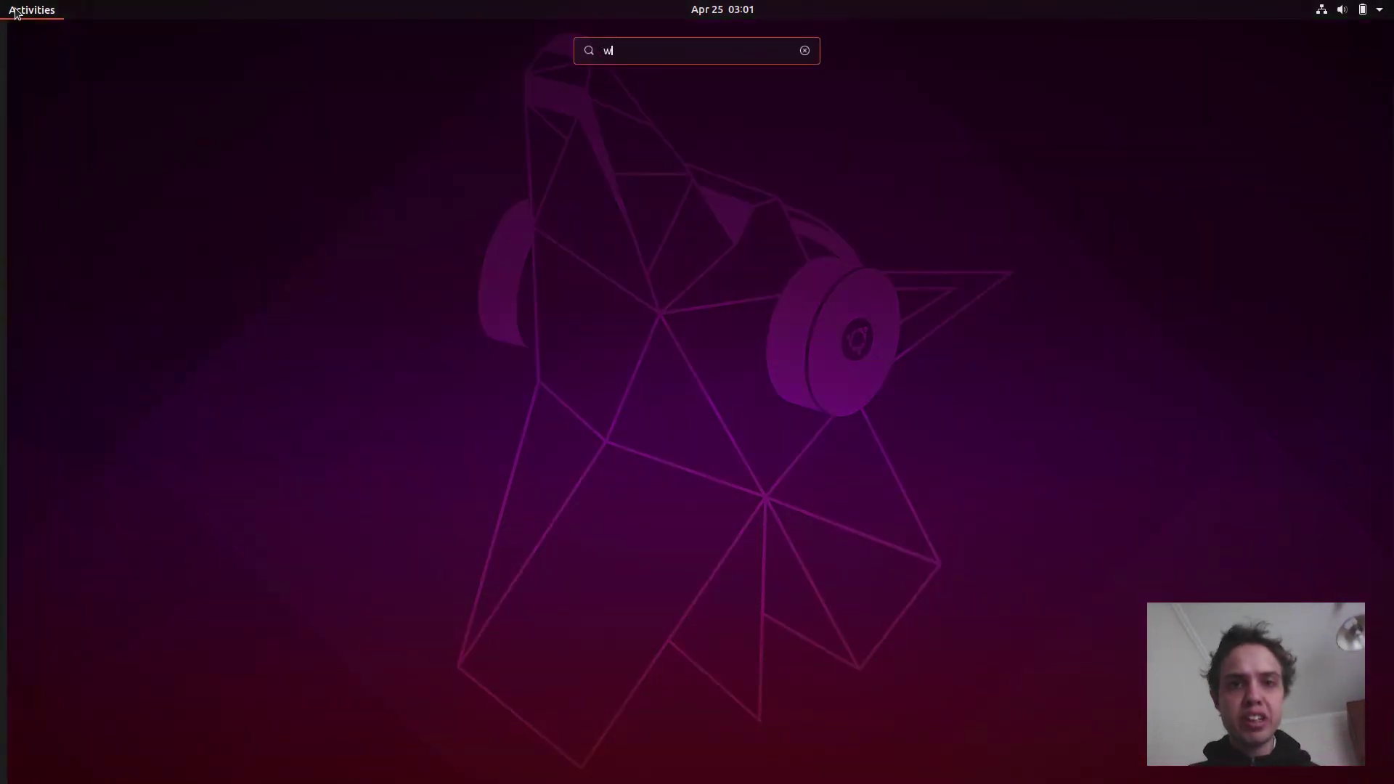
{"action": "type", "text": "p"}
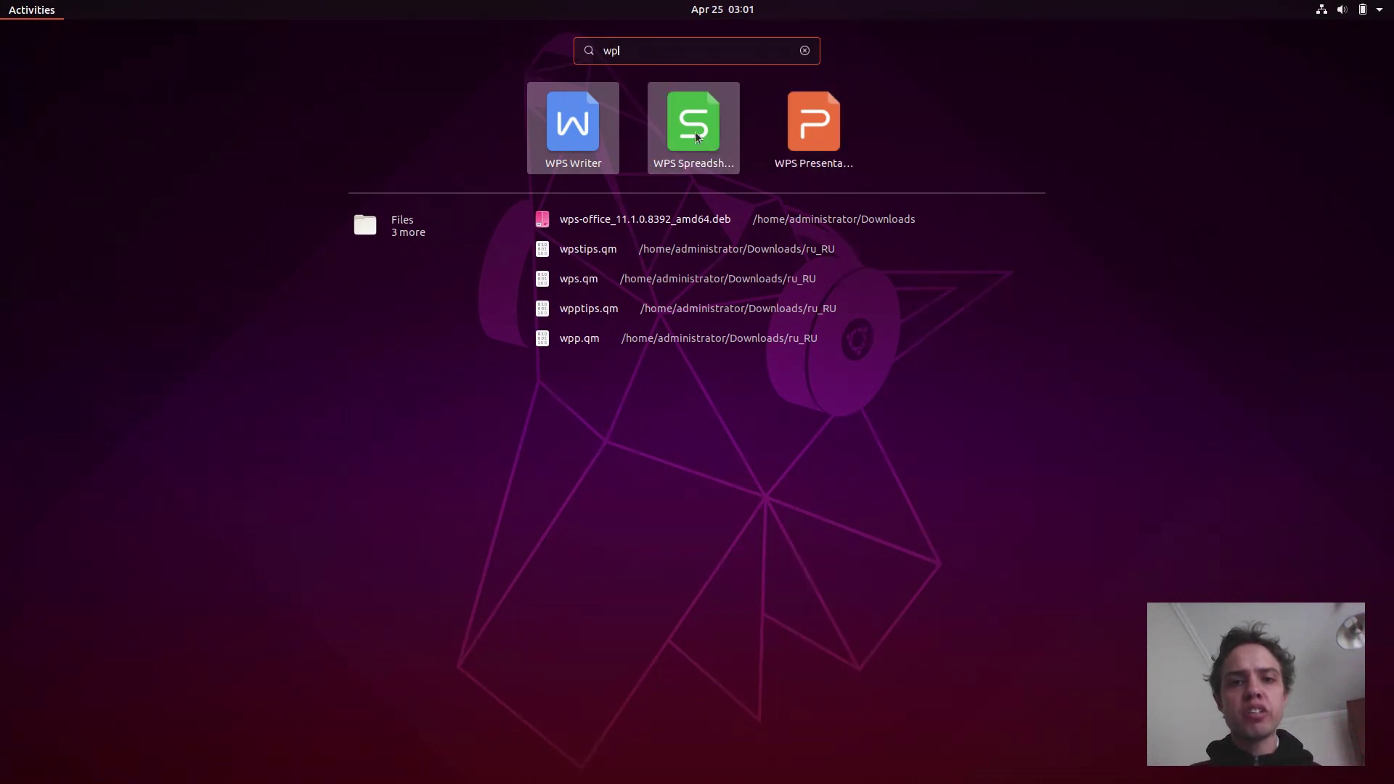
Launch WPS Spreadsheets maximized with a new blank workbook.
{"action": "left_click", "coordinate": [697, 137]}
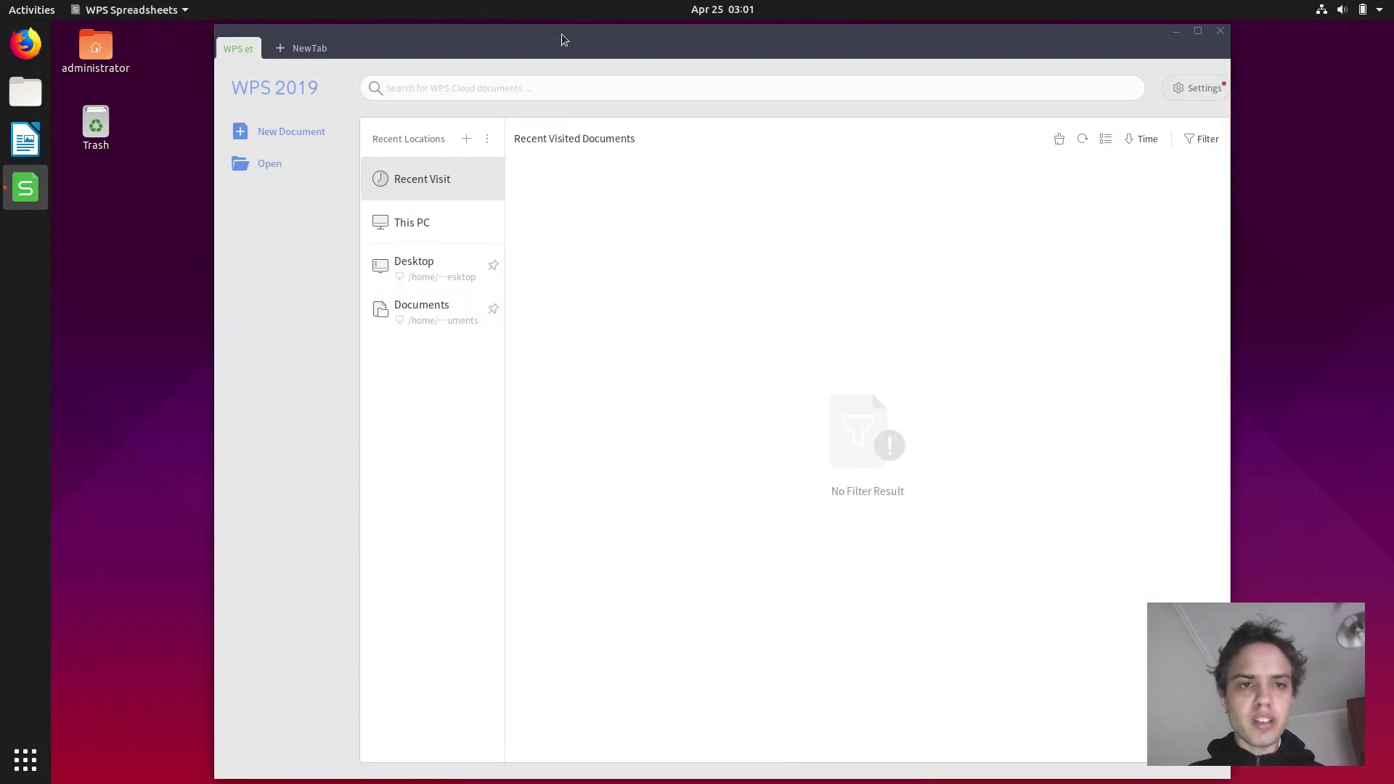
{"action": "double_click", "coordinate": [561, 33]}
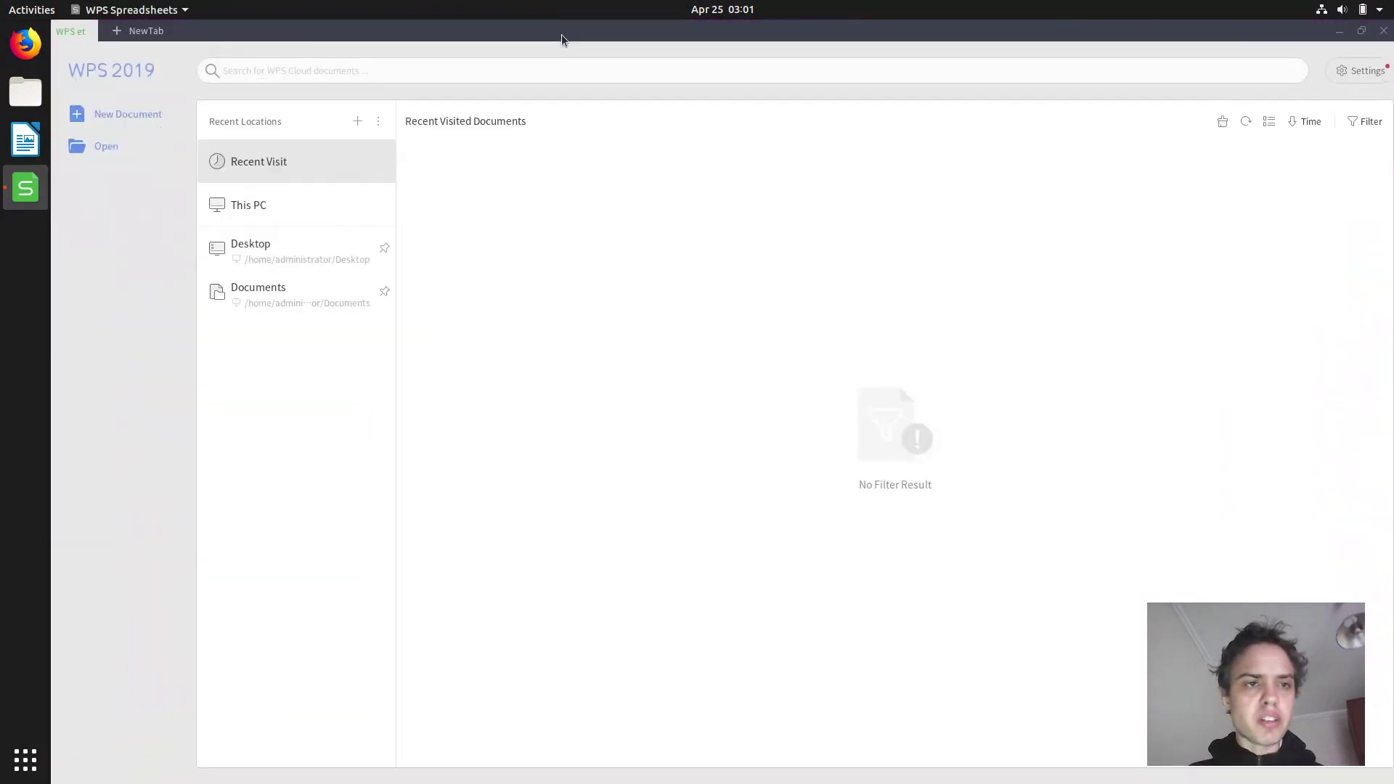
{"action": "left_click", "coordinate": [131, 118]}
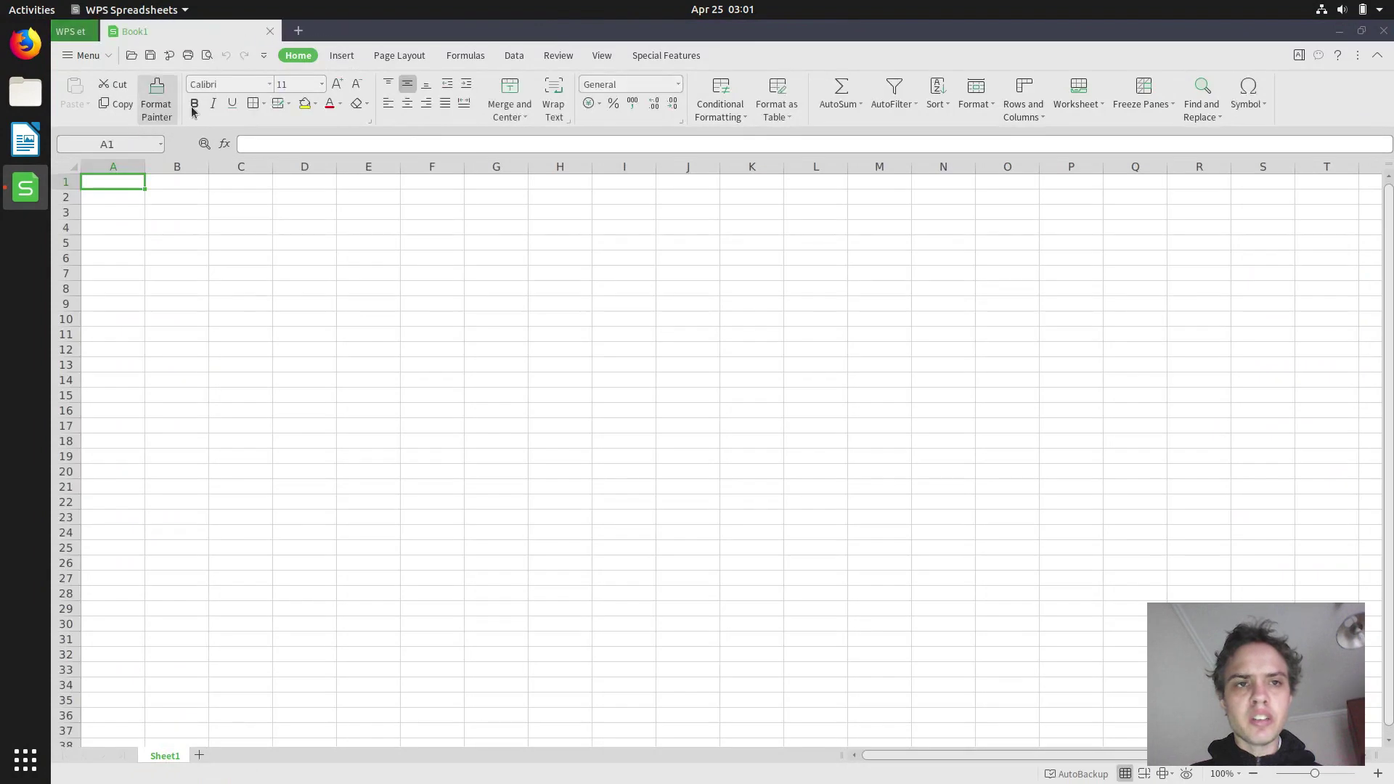
Turn off Follow system locale, choose Russian as the interface language, and acknowledge the restart notice.
{"action": "left_click", "coordinate": [1298, 56]}
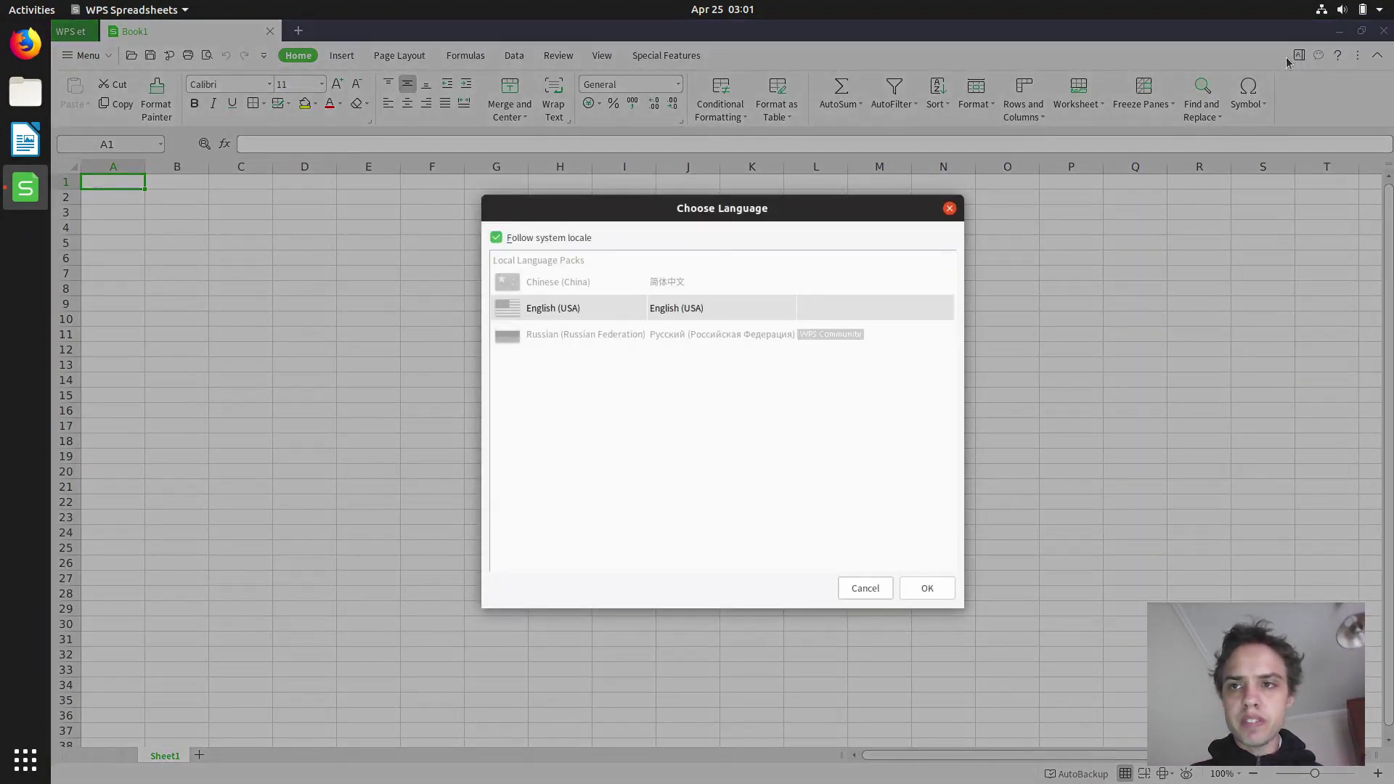
{"action": "left_click", "coordinate": [514, 237]}
{"action": "left_click", "coordinate": [519, 336]}
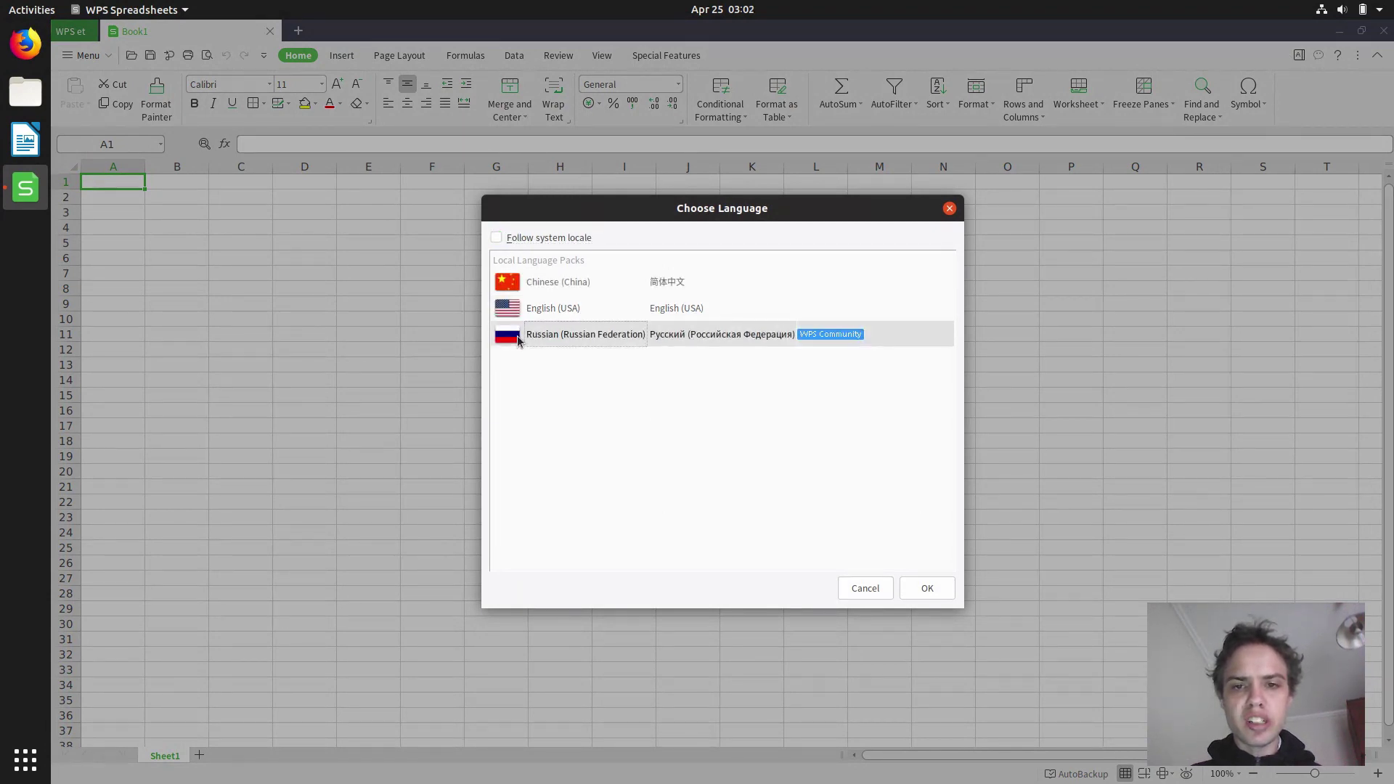
{"action": "left_click", "coordinate": [926, 598]}
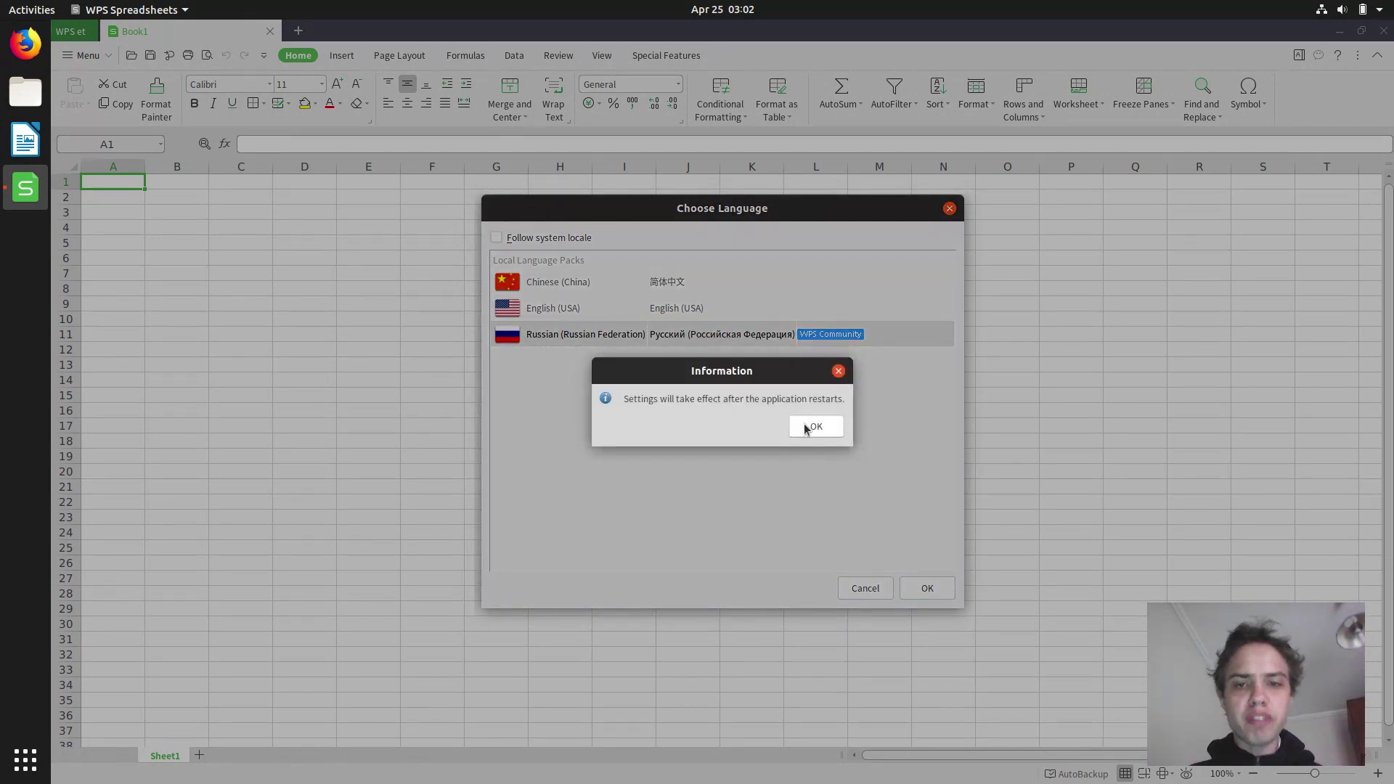
{"action": "left_click", "coordinate": [806, 425]}
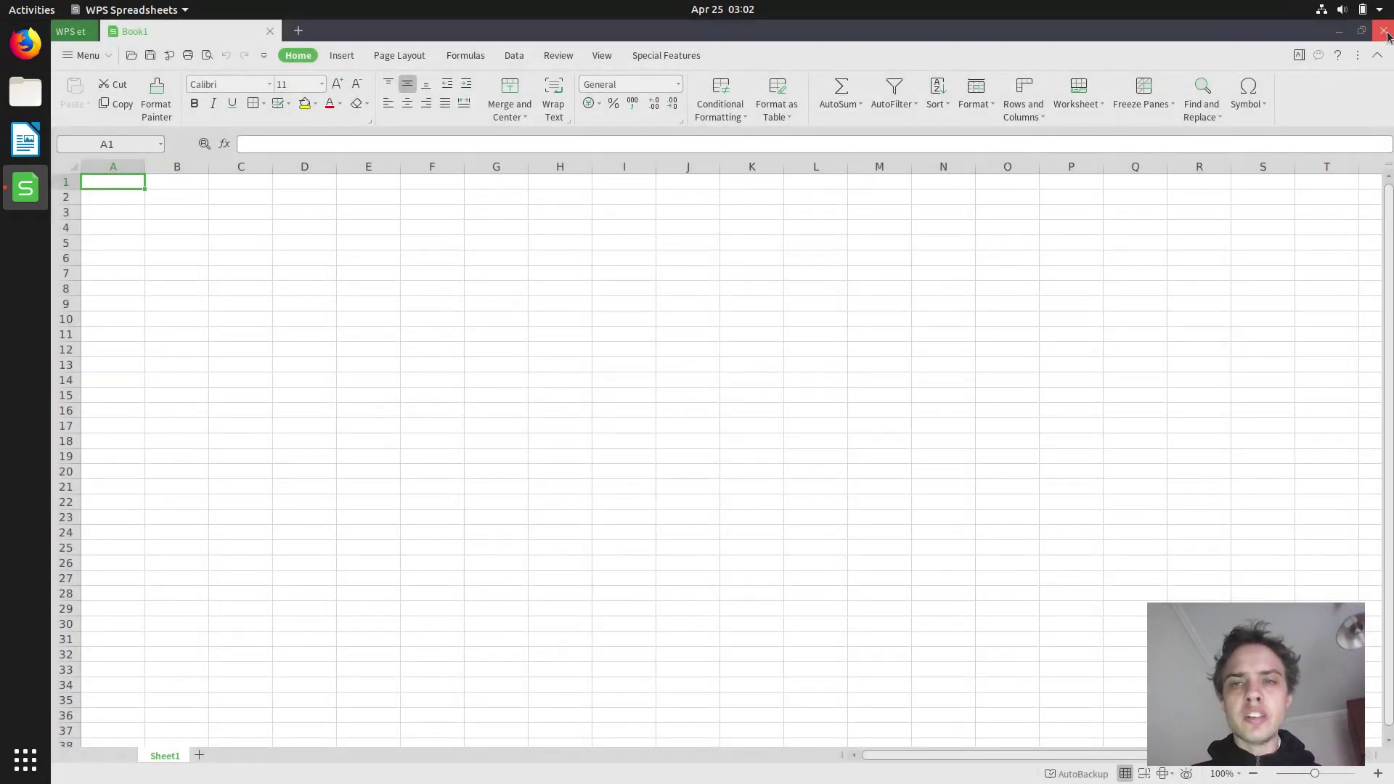
Close Spreadsheets and start a new blank presentation in maximized WPS Presentation.
{"action": "left_click", "coordinate": [1384, 34]}
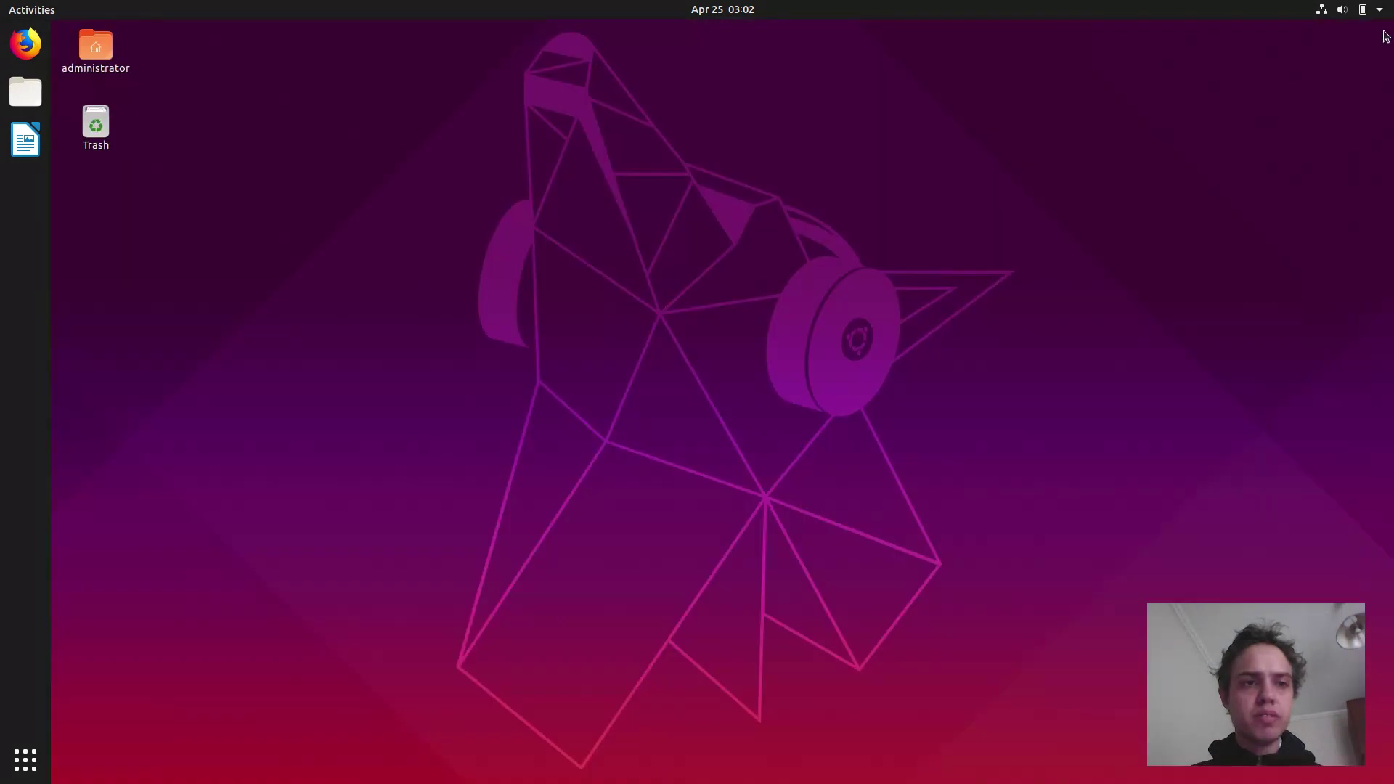
{"action": "left_click", "coordinate": [16, 7]}
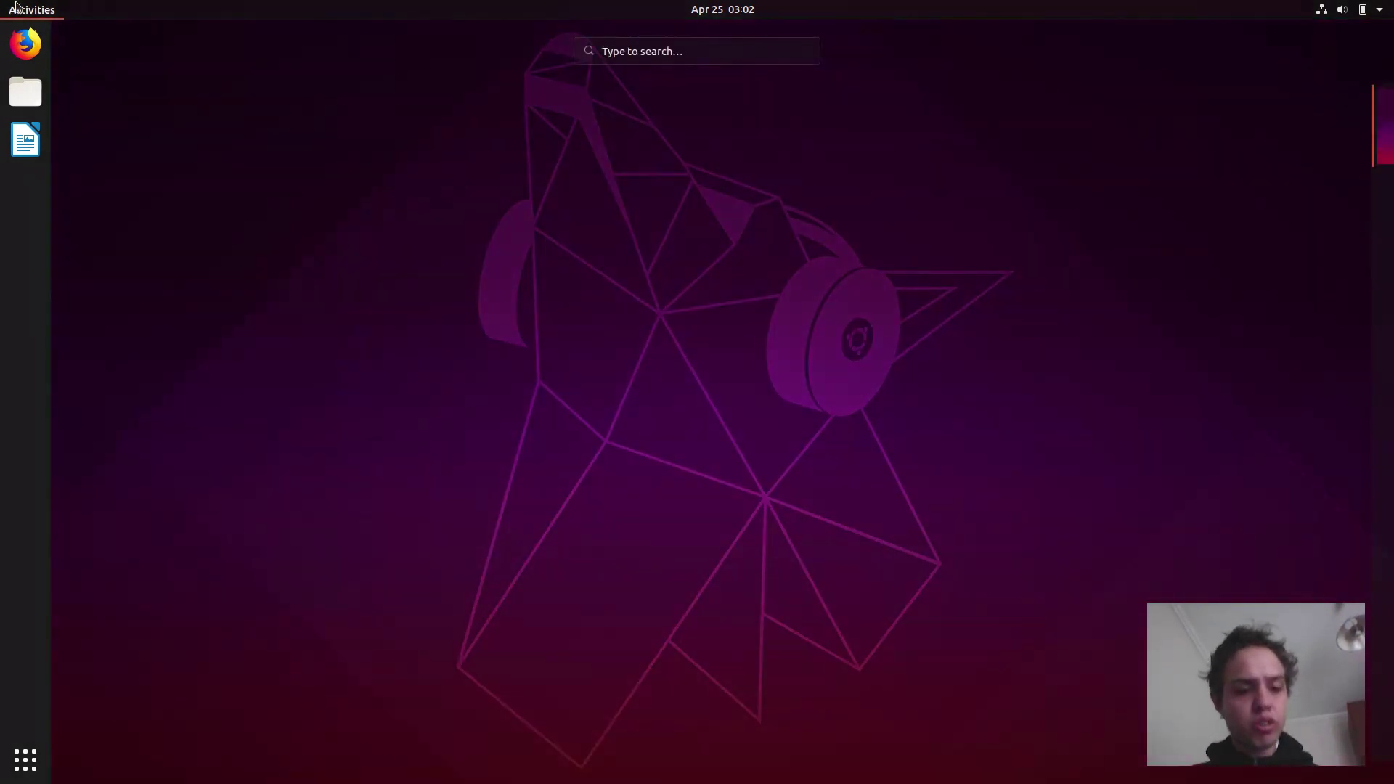
{"action": "type", "text": "w"}
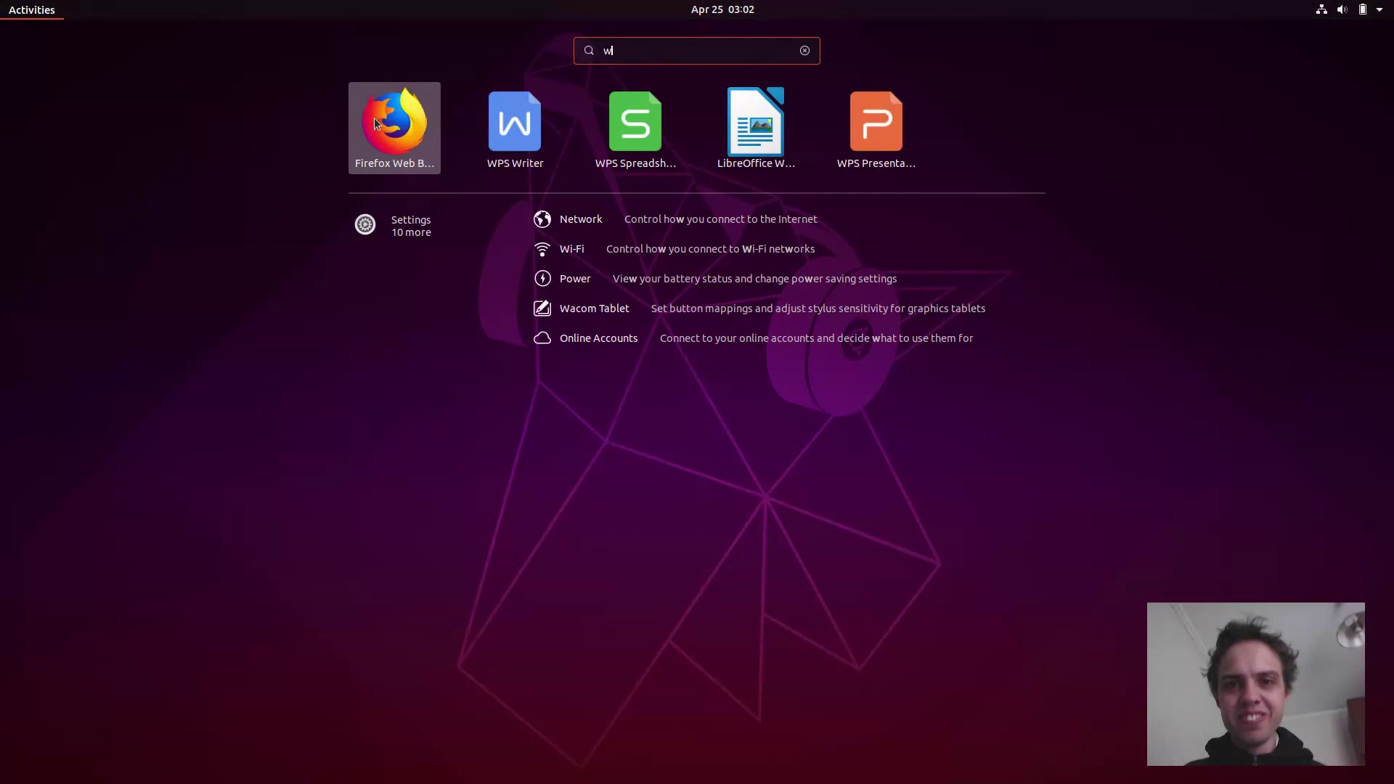
{"action": "left_click", "coordinate": [878, 129]}
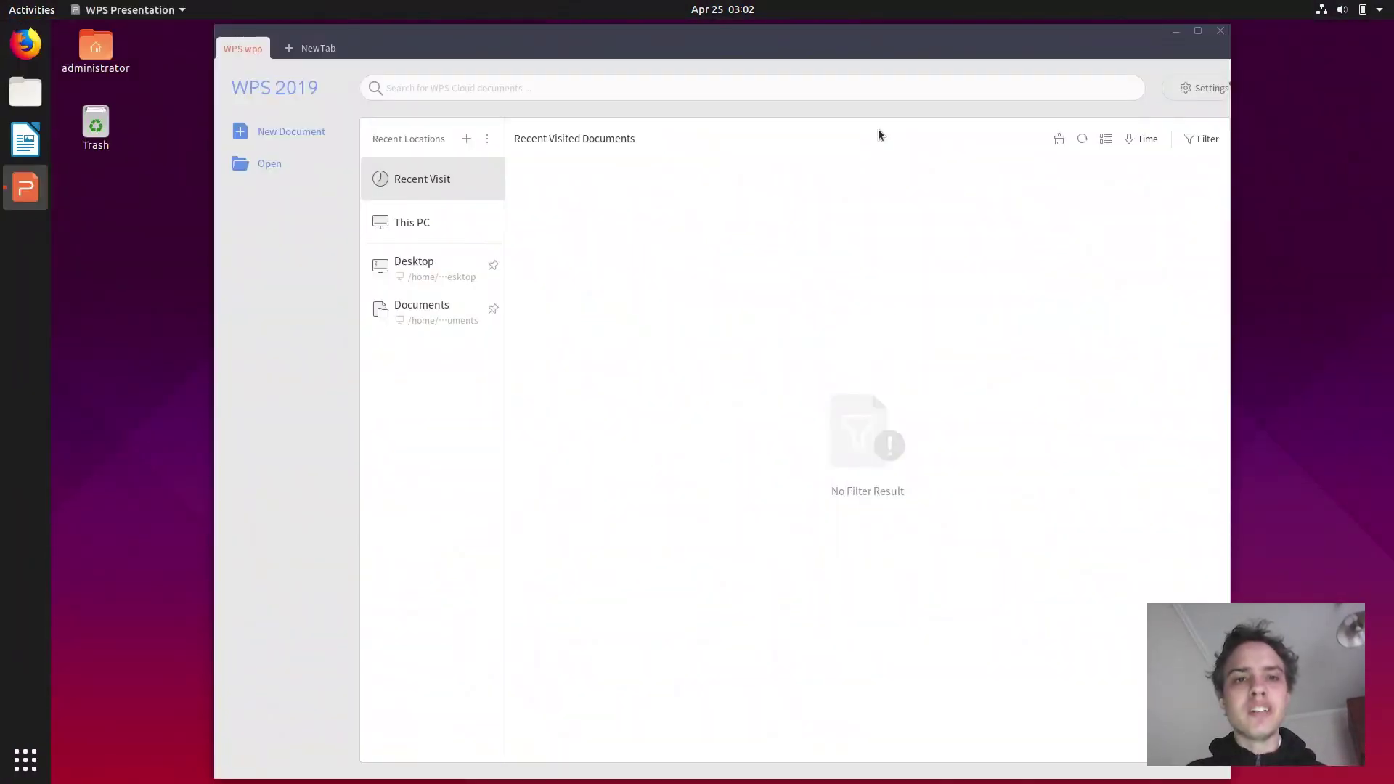
{"action": "double_click", "coordinate": [438, 35]}
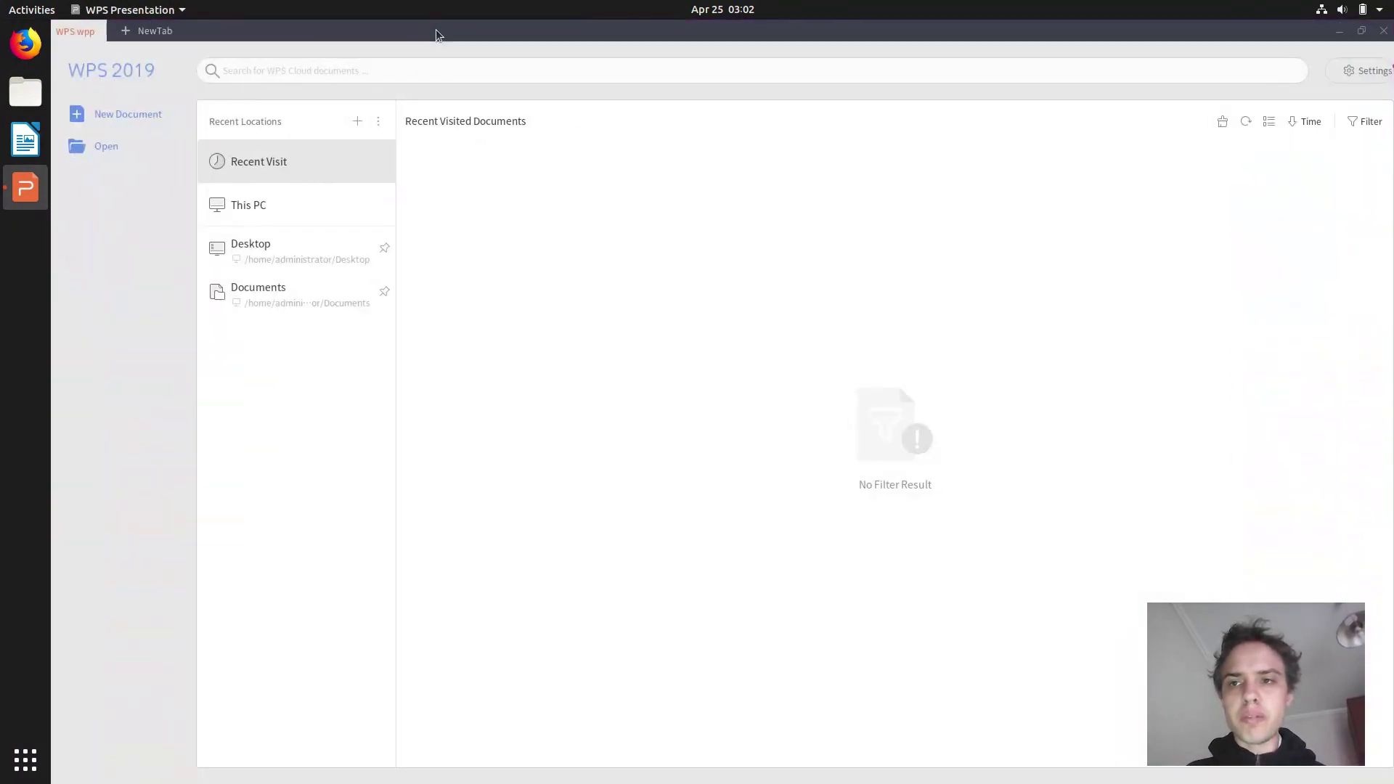
{"action": "left_click", "coordinate": [140, 115]}
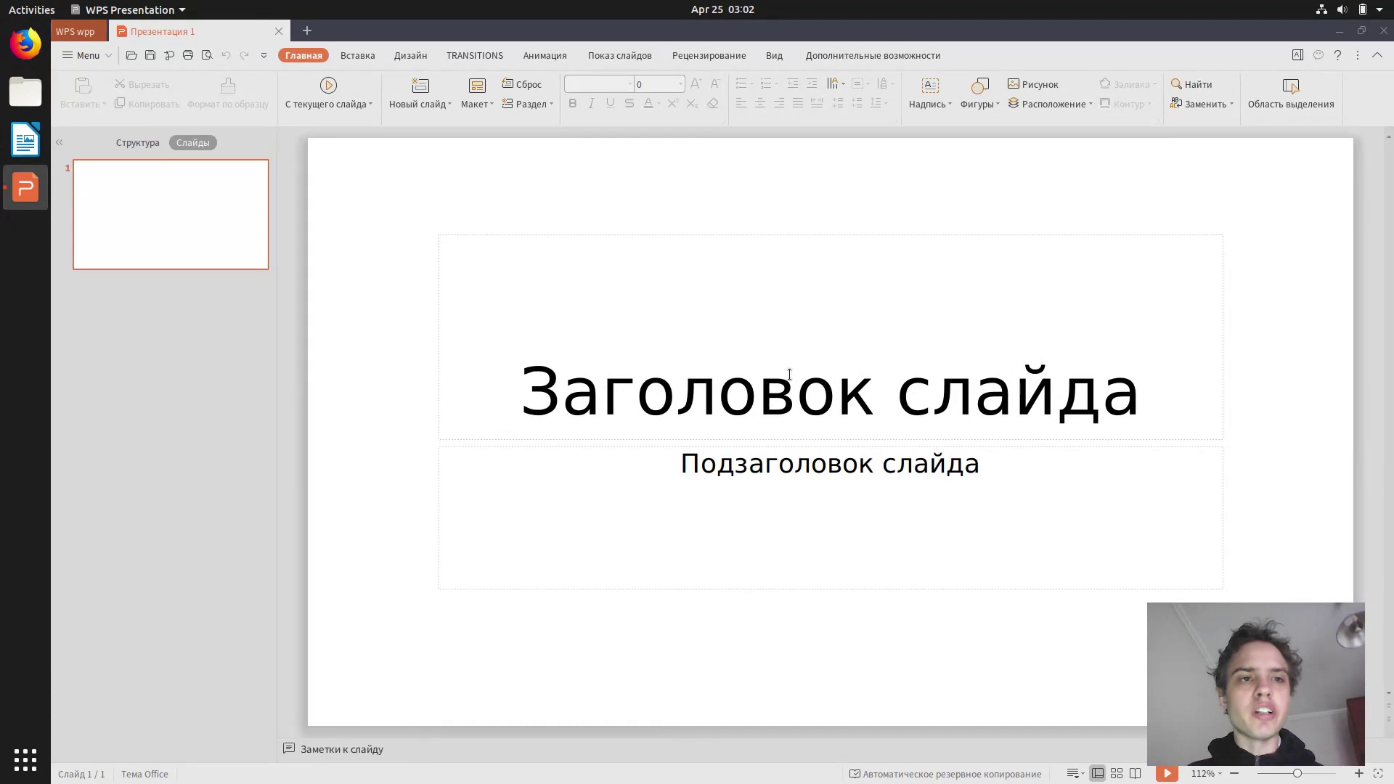
Check the main menu's Russian labels, then close WPS Presentation.
{"action": "left_click", "coordinate": [86, 56]}
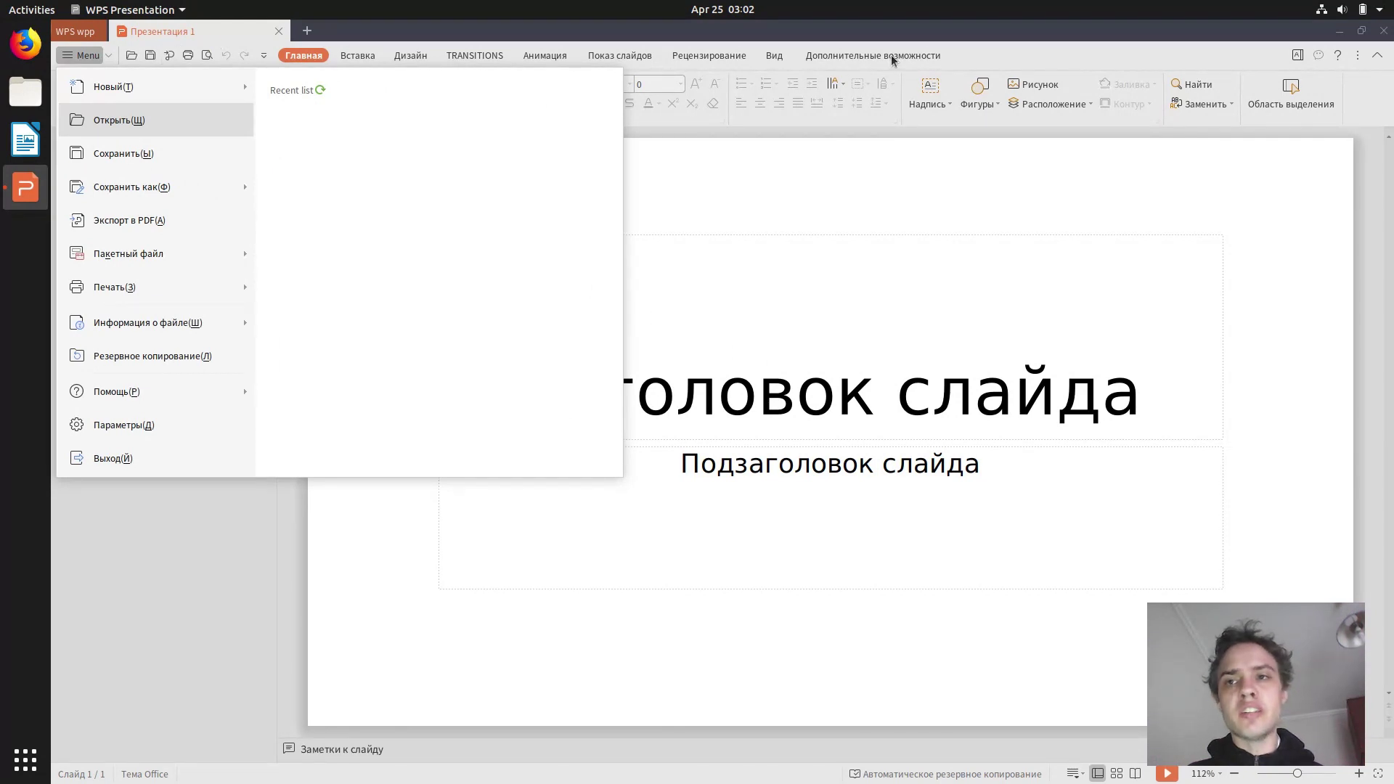
{"action": "left_click", "coordinate": [955, 34]}
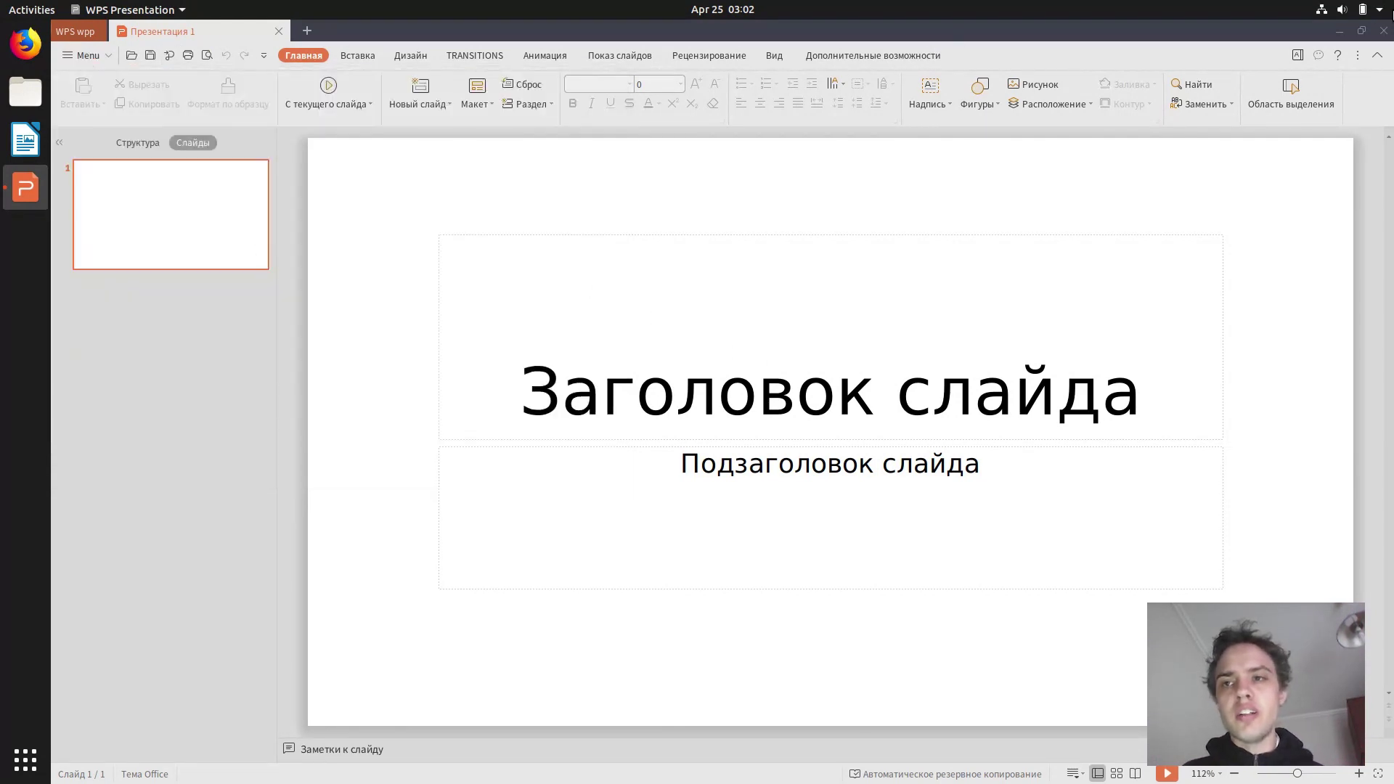
{"action": "left_click", "coordinate": [1385, 32]}
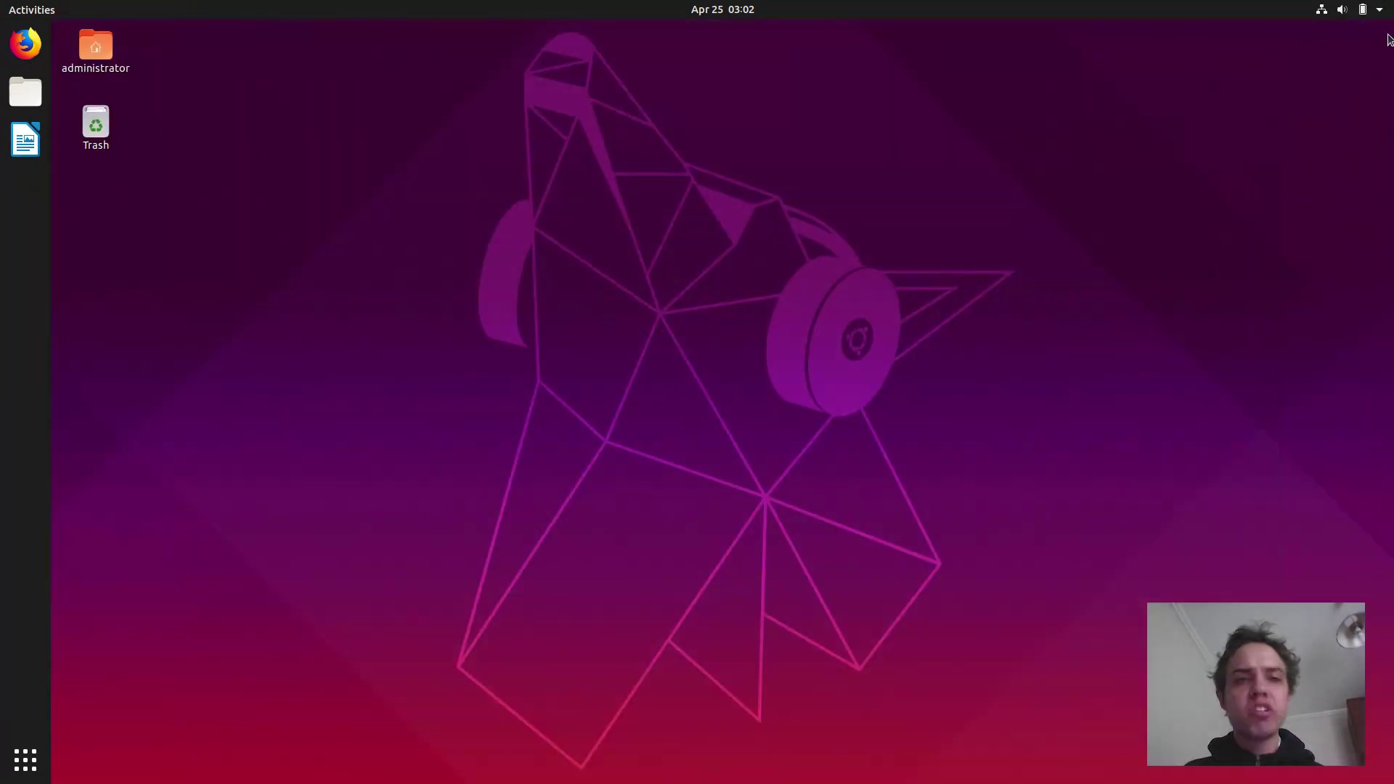
Launch WPS Writer via a 'w' search, create blank Document1, and maximize the window.
{"action": "left_click", "coordinate": [31, 10]}
{"action": "type", "text": "w"}
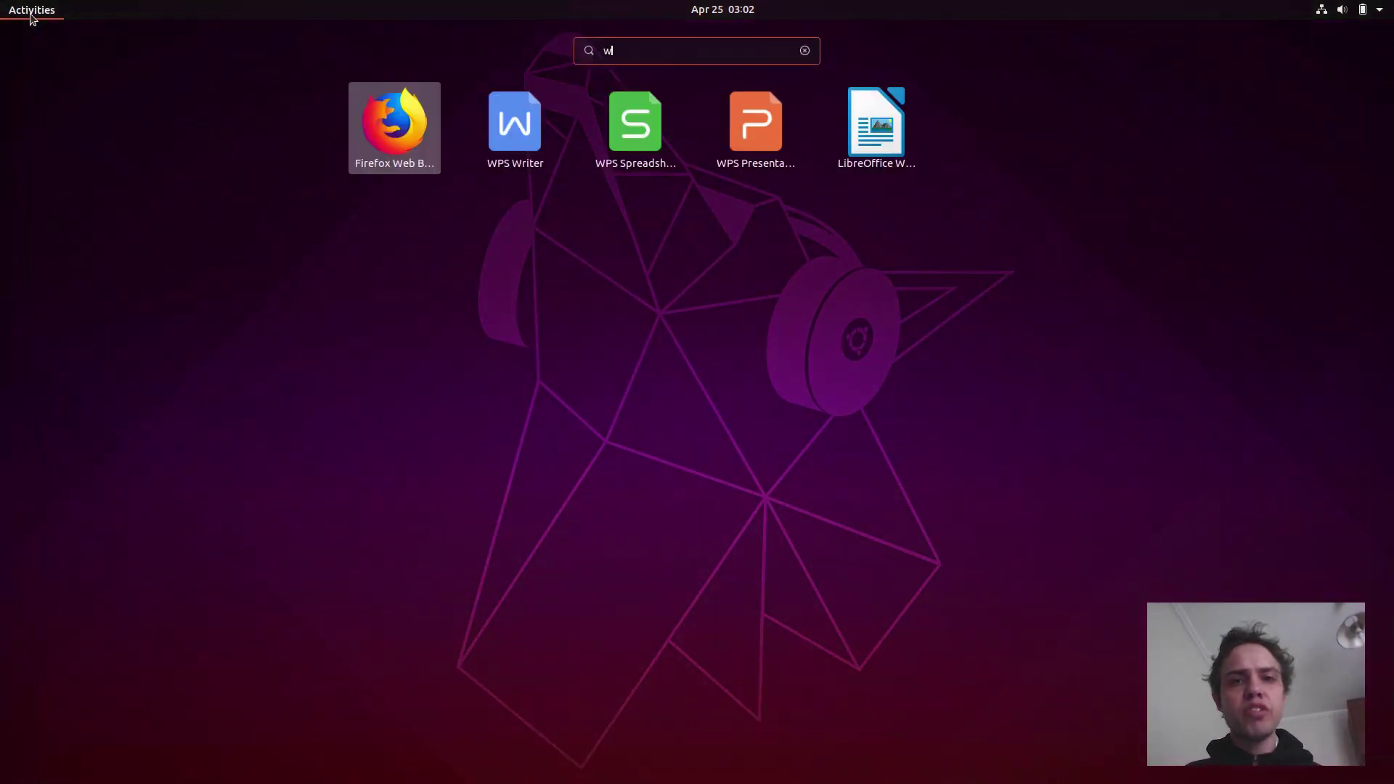
{"action": "left_click", "coordinate": [518, 130]}
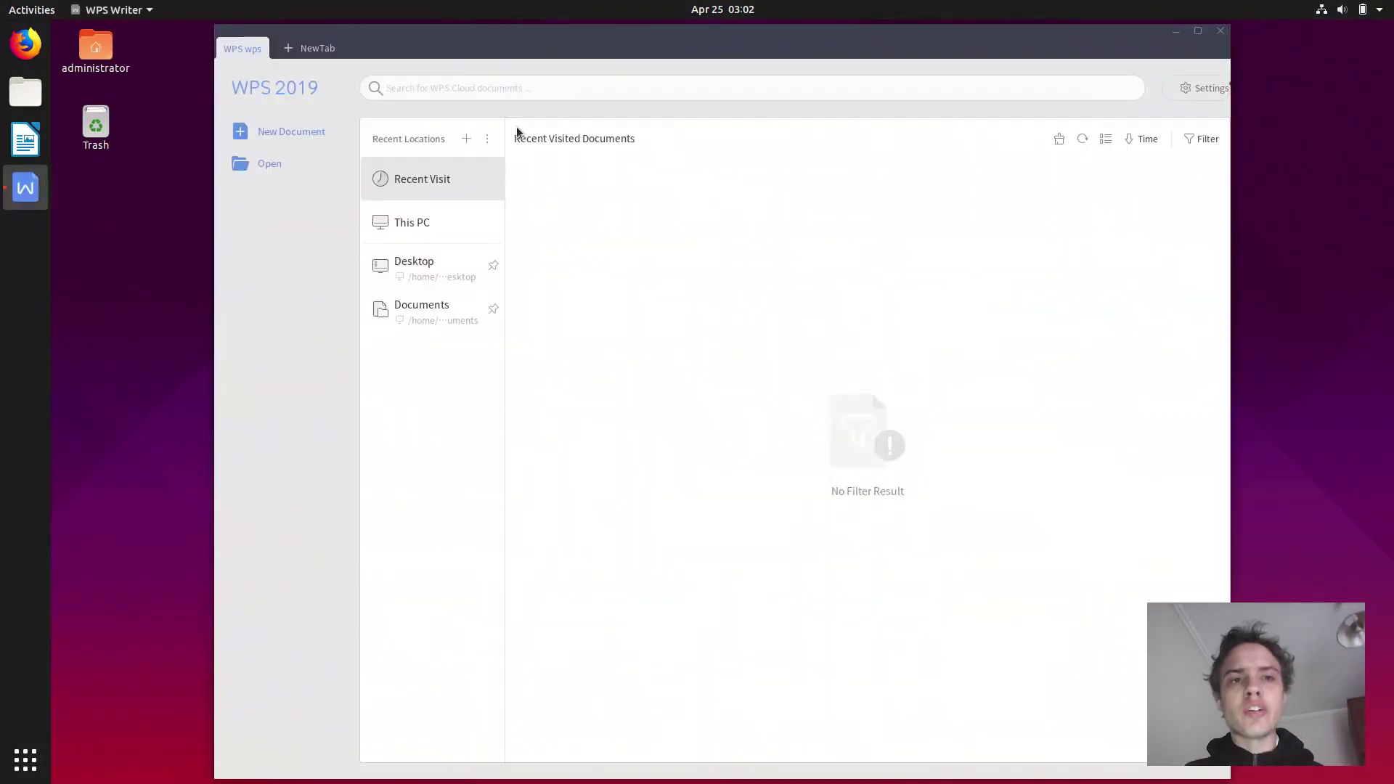
{"action": "left_click", "coordinate": [288, 132]}
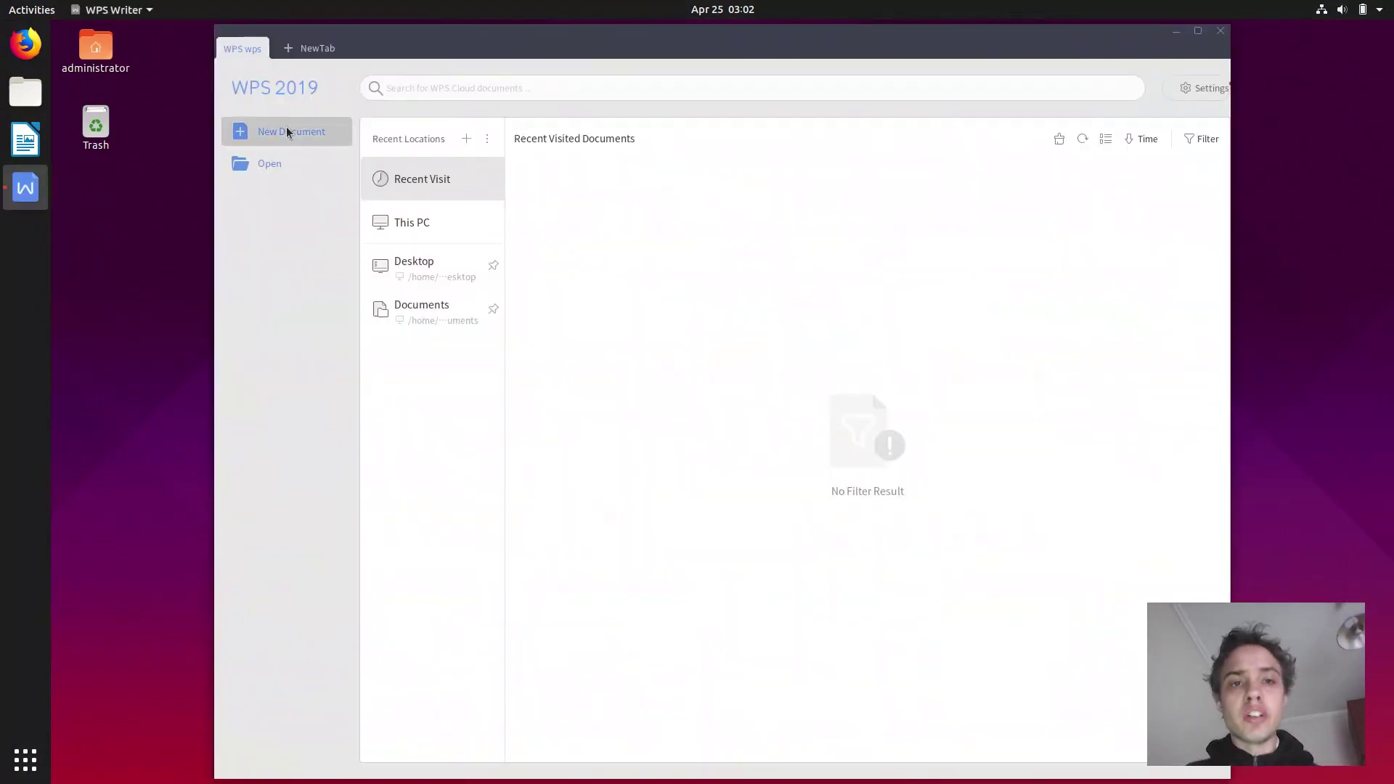
{"action": "left_click", "coordinate": [1198, 31]}
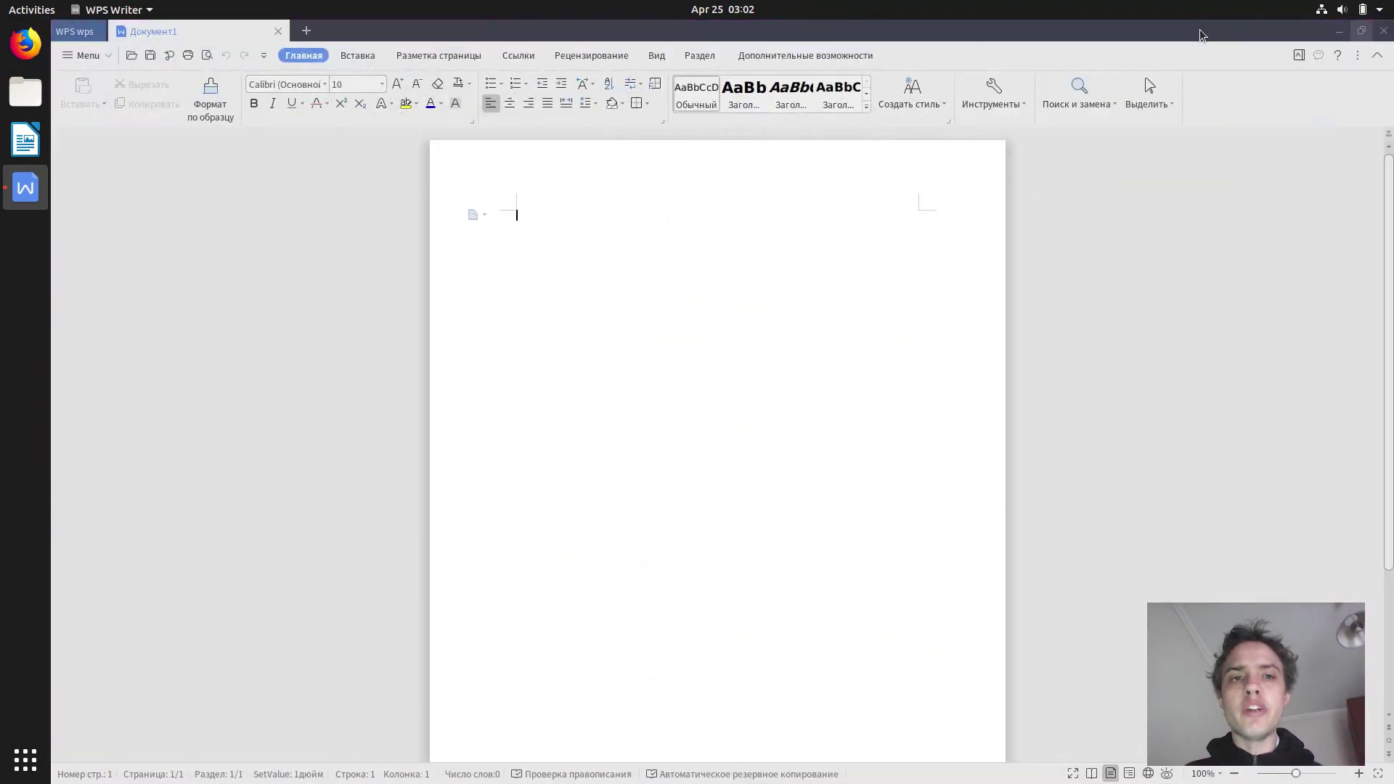